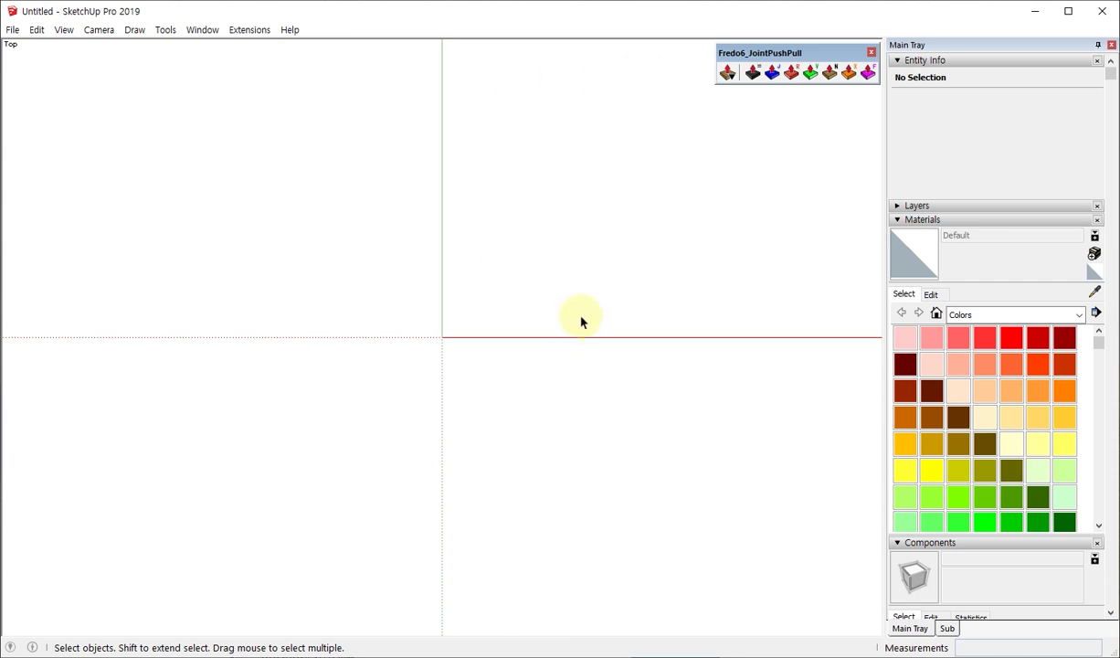
Step: Orbit up from the Top view to see both chamfered hexagonal solids in perspective
mouse_move(588, 412)
middle_mouse_down()
mouse_move(210, 302)
mouse_move(119, 242)
mouse_move(463, 369)
mouse_move(665, 182)
middle_mouse_up()
Step: Deselect the solids, activate Fredo6 Joint Push Pull, and zoom in on the left solid
left_click(662, 180)
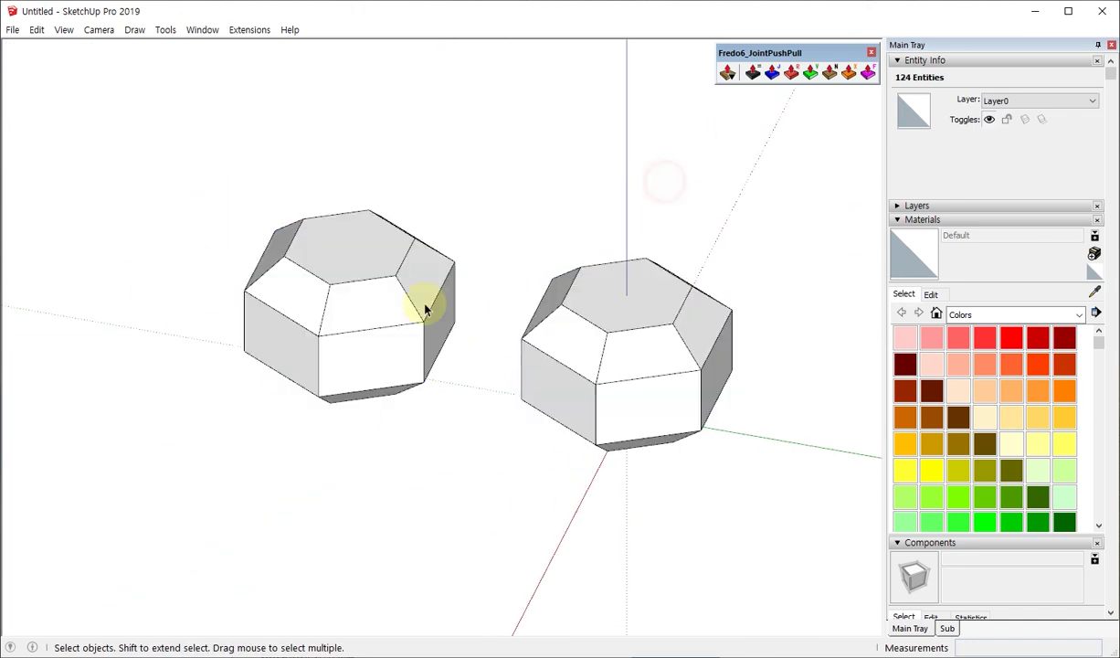
scroll(405, 292, "up", 3)
mouse_move(405, 292)
middle_mouse_down()
mouse_move(767, 287)
mouse_move(771, 106)
middle_mouse_up()
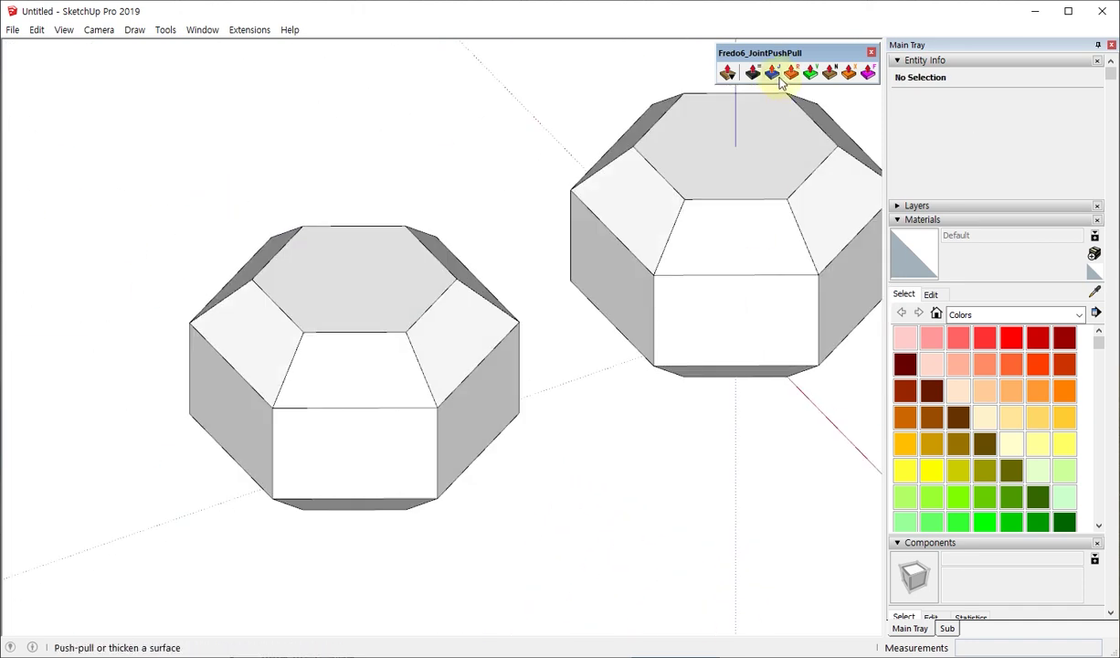
left_click(774, 75)
scroll(421, 178, "up", 1)
scroll(415, 175, "up", 2)
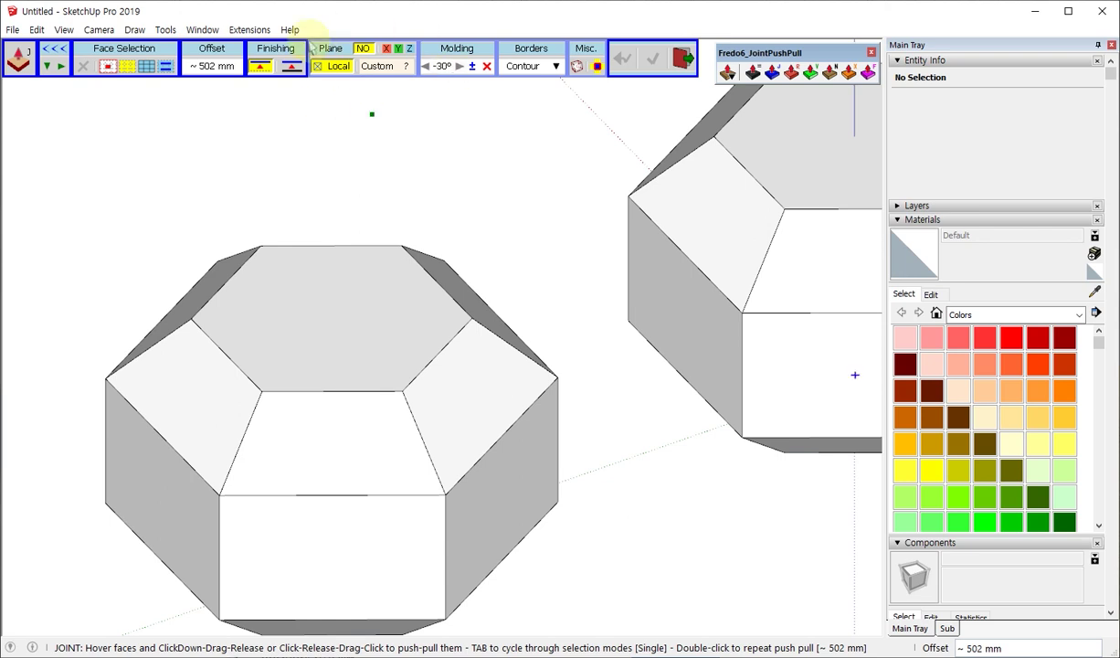
Step: Raise the left solid's top hexagon face upward into a smaller prism
middle_click_drag(397, 146, 374, 110)
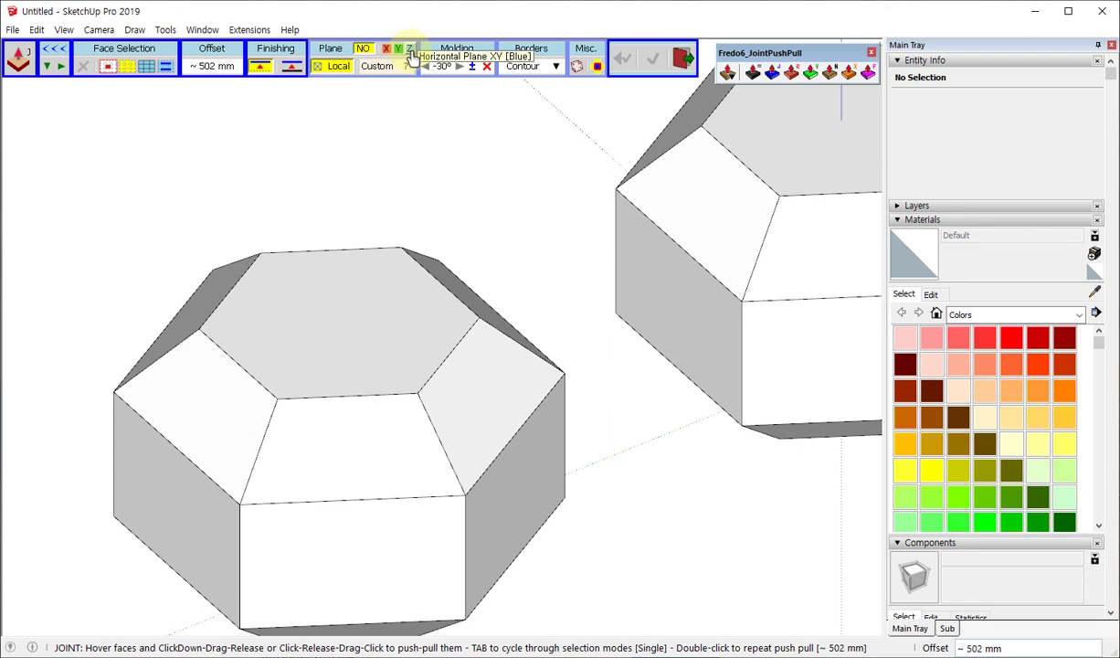
middle_click_drag(409, 301, 278, 348)
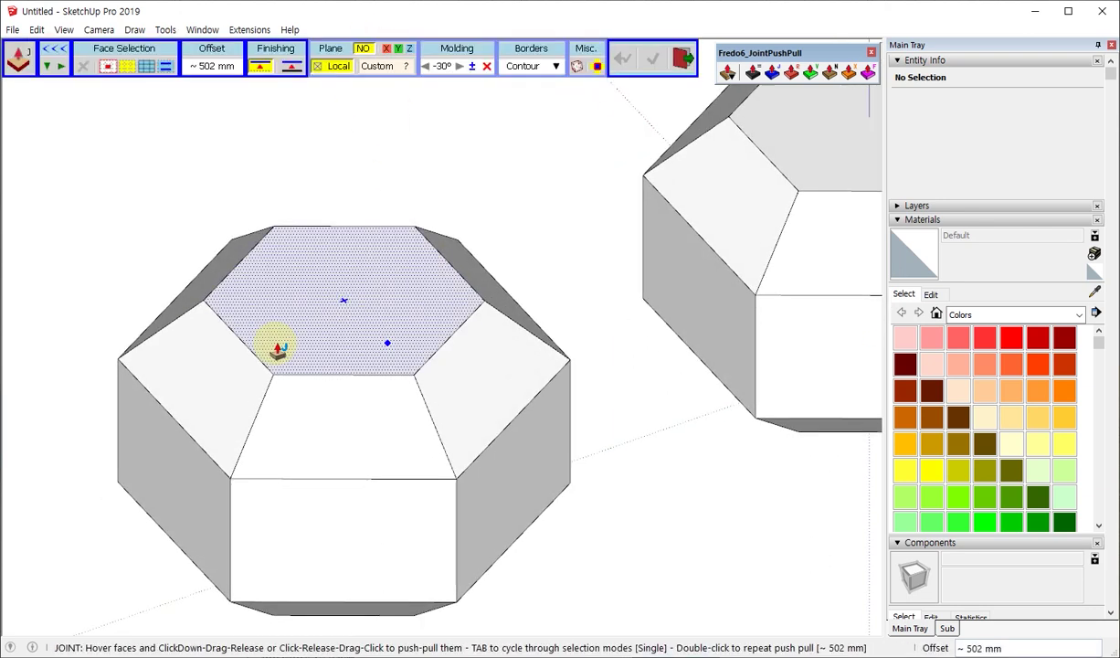
left_click_drag(311, 329, 313, 281)
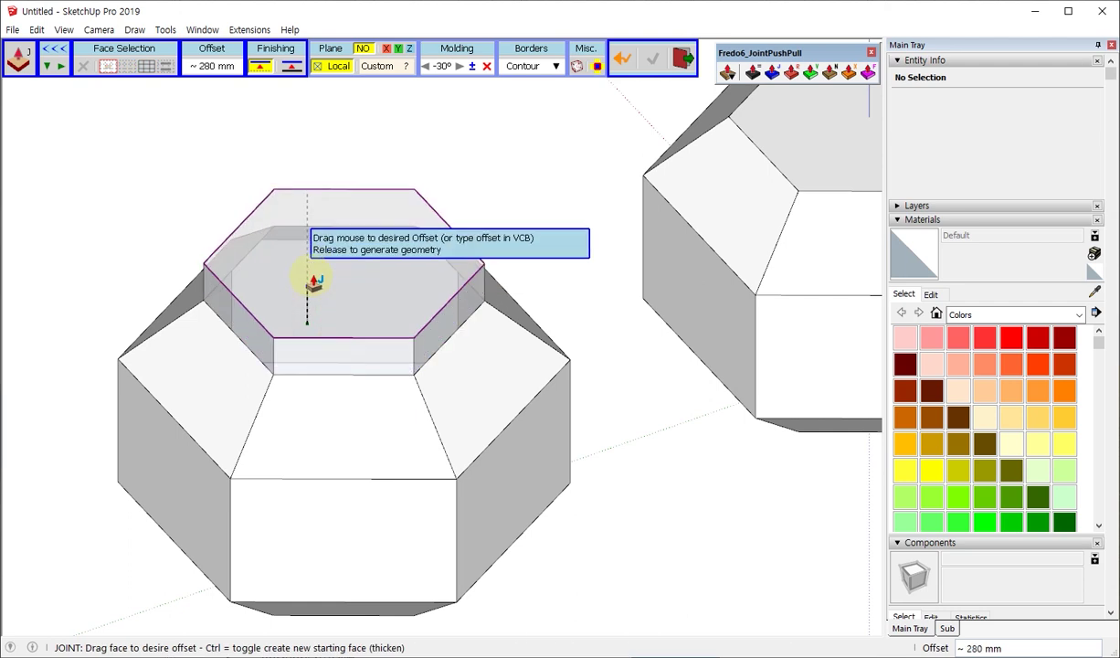
Step: Try pushing the left, front and right slanted faces into flaps, then cancel them
left_click_drag(211, 382, 180, 325)
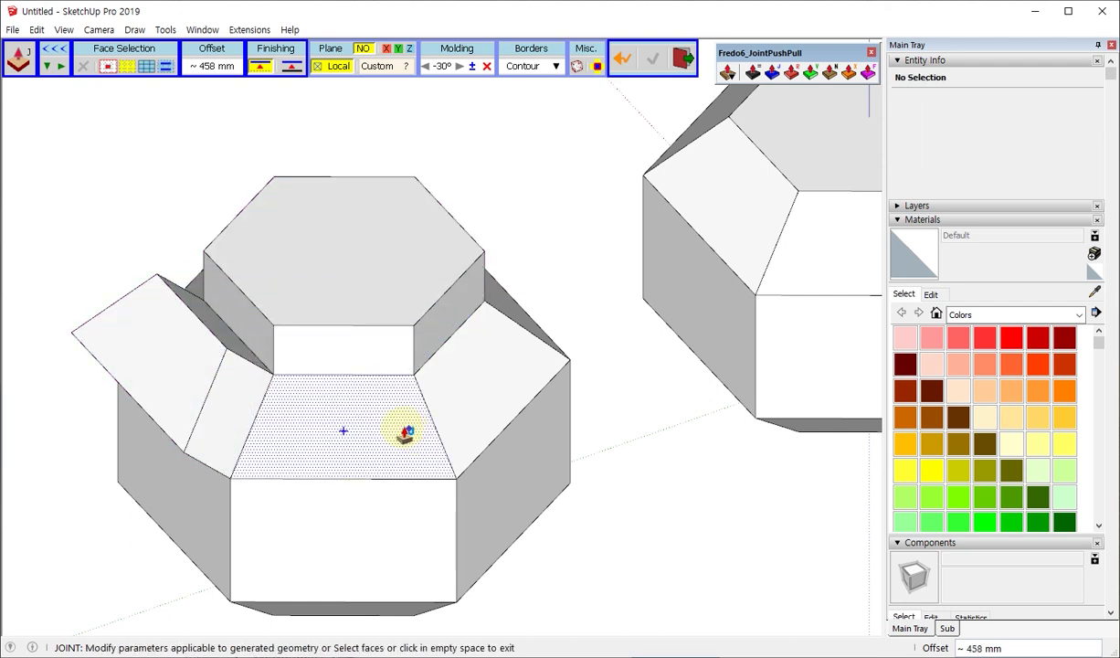
left_click_drag(400, 430, 404, 393)
left_click_drag(508, 363, 525, 320)
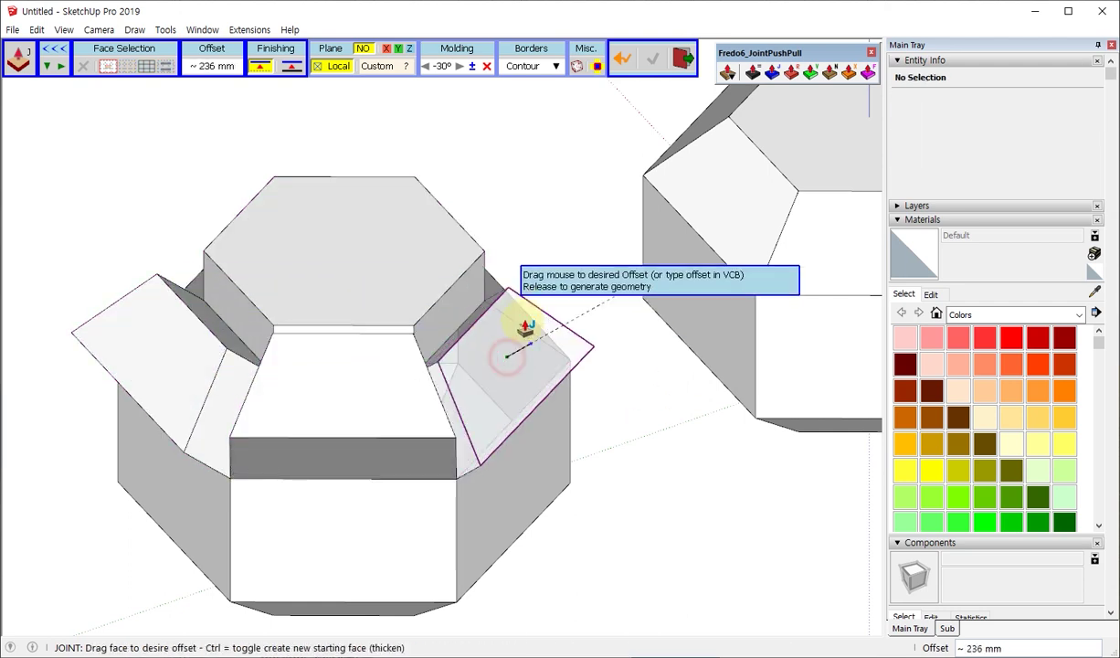
left_click(408, 430)
middle_click_drag(408, 431, 486, 402)
key("Escape")
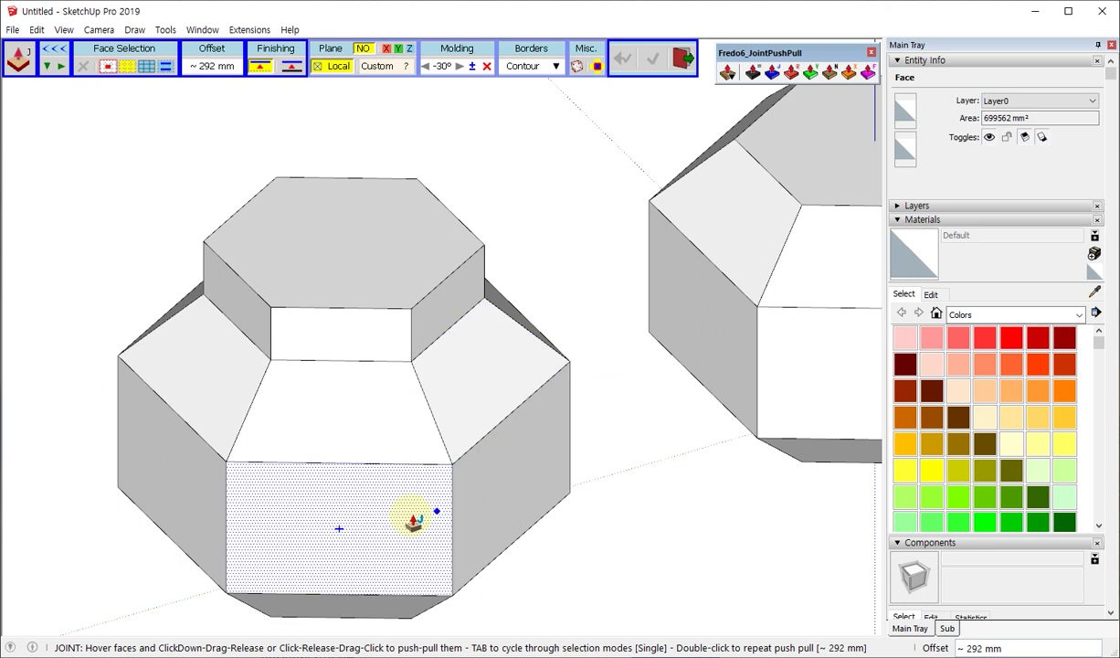
Step: Select the front, right and left slanted faces, push them out together, then cancel
left_click(451, 400)
left_click(498, 366)
left_click(203, 369)
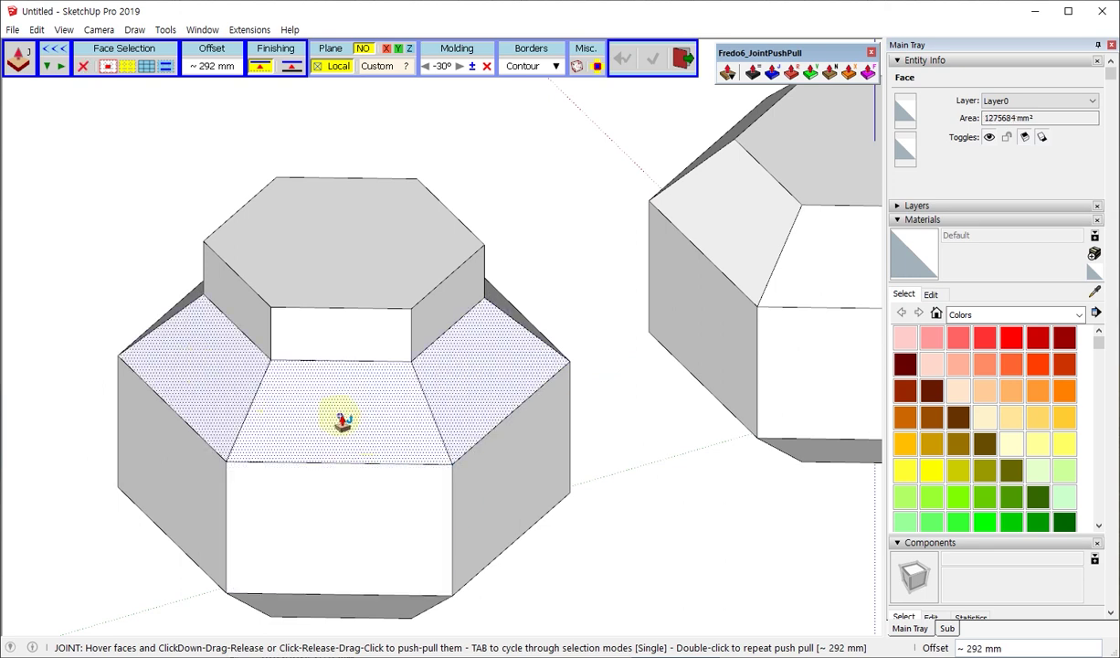
left_click_drag(341, 421, 346, 383)
mouse_move(345, 383)
middle_mouse_down()
mouse_move(291, 337)
mouse_move(370, 350)
middle_mouse_up()
key("Escape")
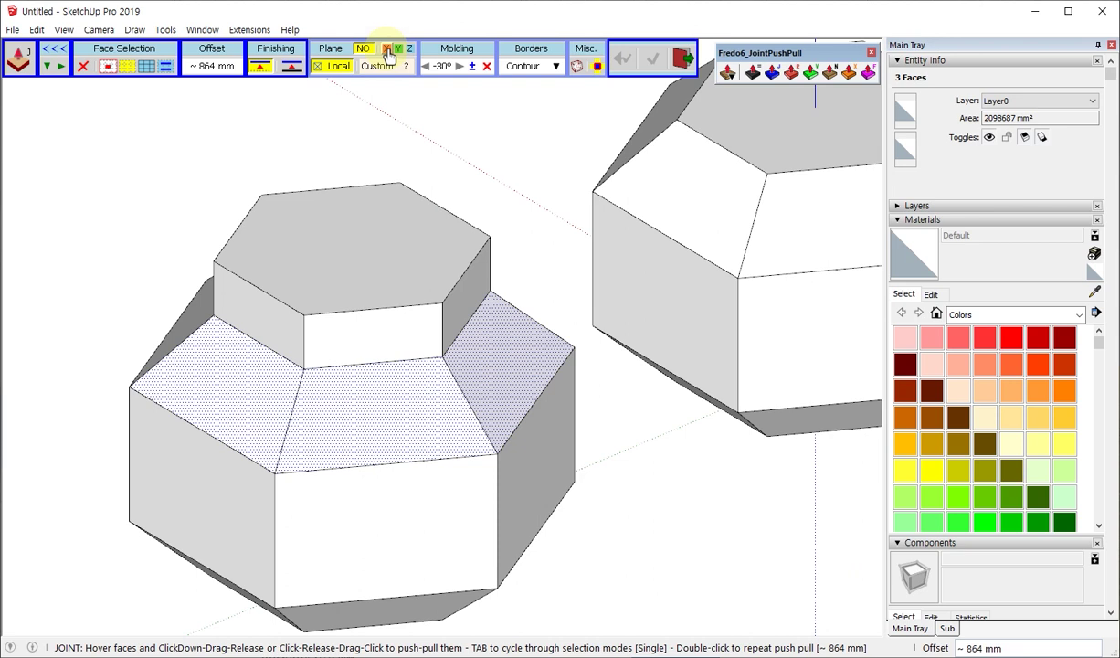
Step: Constrain Joint Push Pull to the X/Y/Z planes, clear the selection, and start offsetting a slanted face
left_click(387, 52)
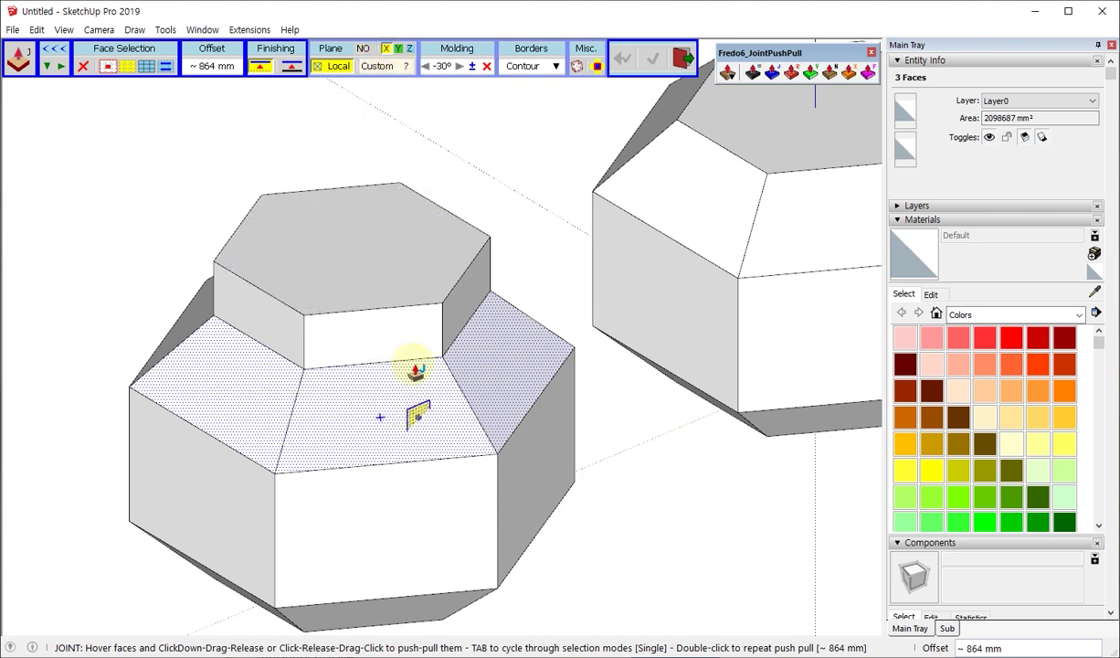
scroll(540, 377, "down", 3)
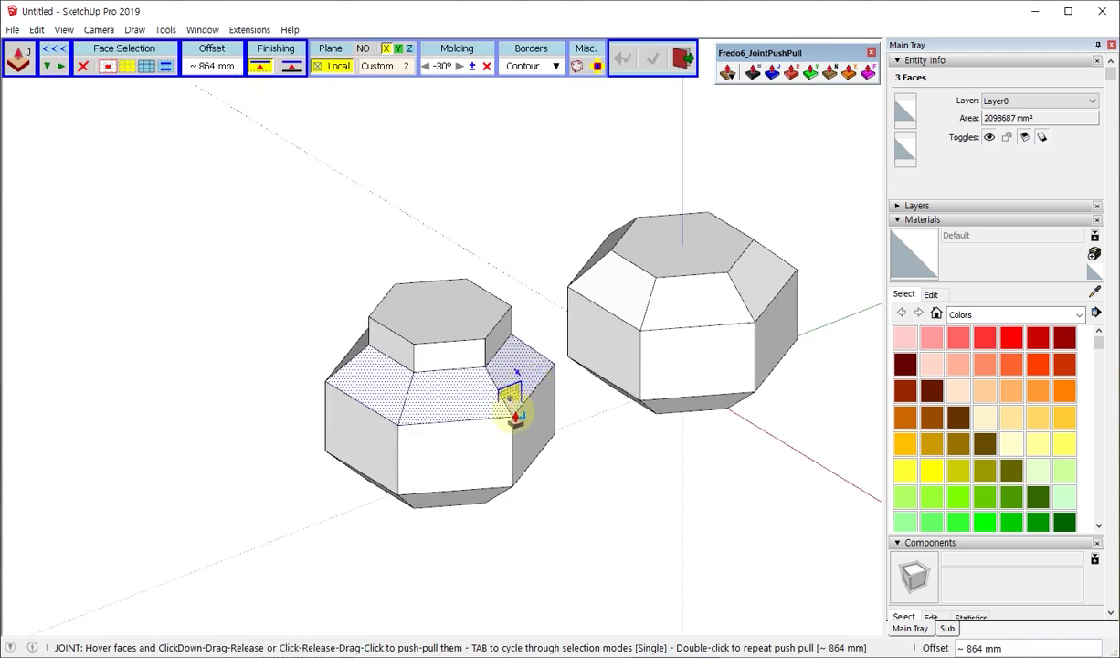
scroll(555, 436, "down", 2)
scroll(555, 429, "down", 2)
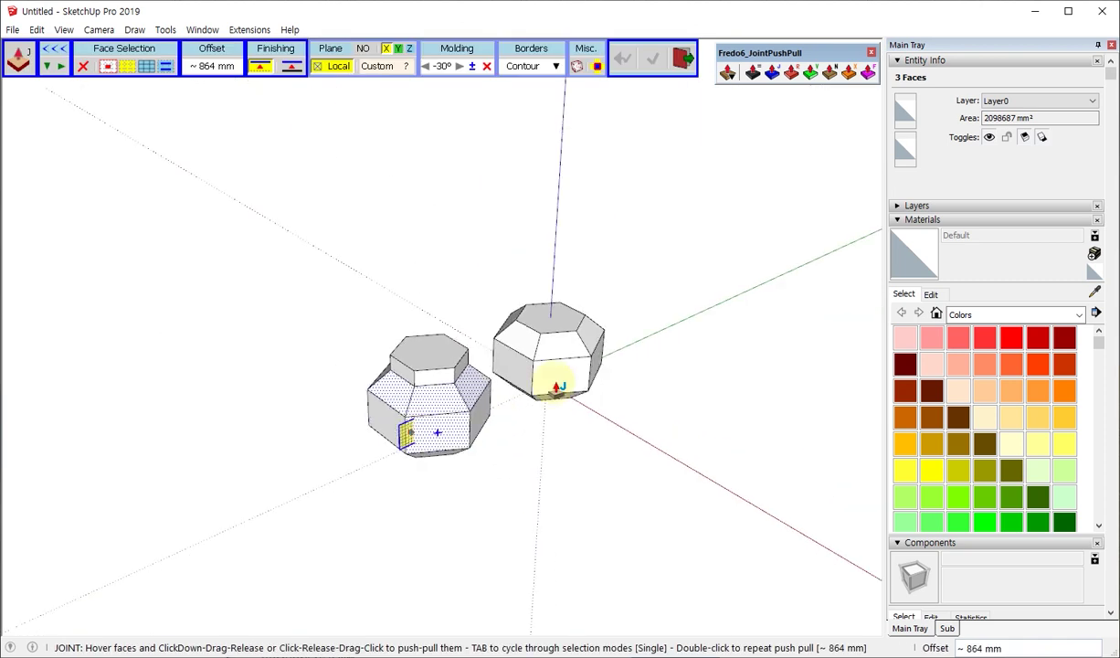
middle_click_drag(556, 420, 637, 423)
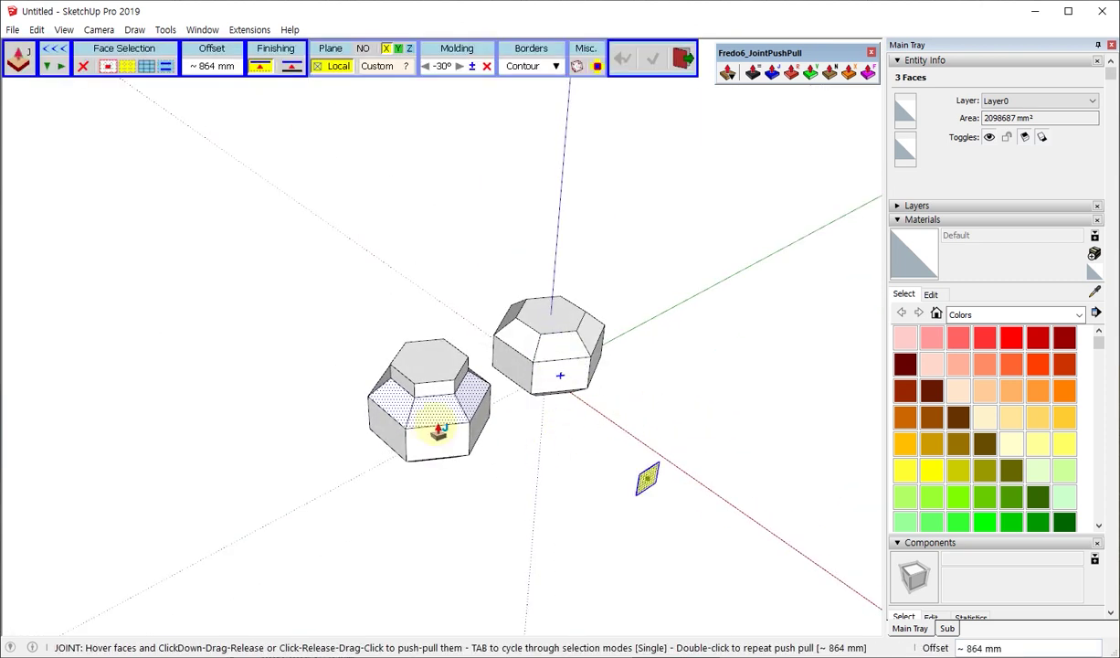
scroll(594, 461, "up", 2)
scroll(512, 476, "up", 2)
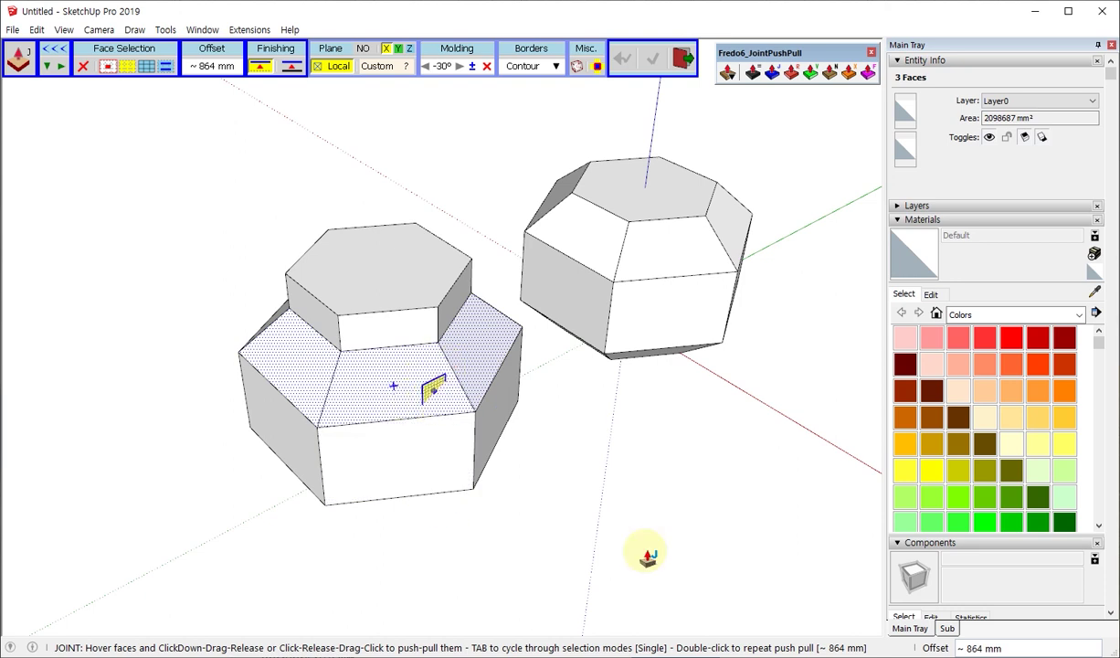
left_click(84, 67)
left_click(392, 384)
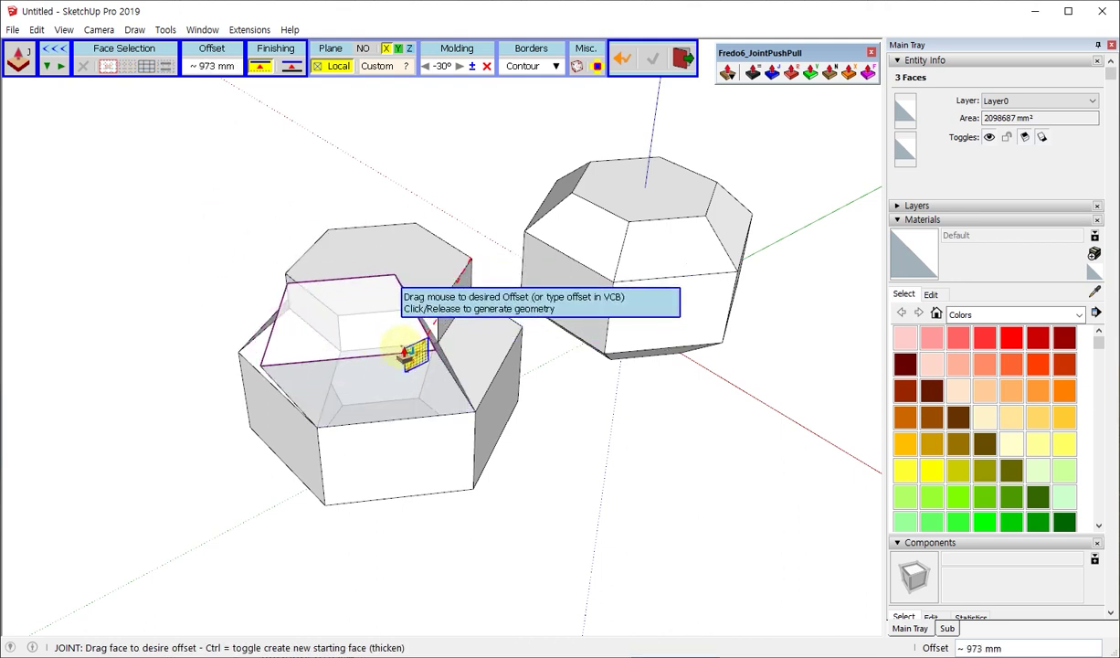
left_click(395, 393)
mouse_move(388, 451)
middle_mouse_down()
mouse_move(500, 370)
mouse_move(691, 380)
mouse_move(678, 443)
mouse_move(812, 292)
mouse_move(292, 358)
mouse_move(55, 350)
mouse_move(232, 365)
mouse_move(482, 351)
middle_mouse_up()
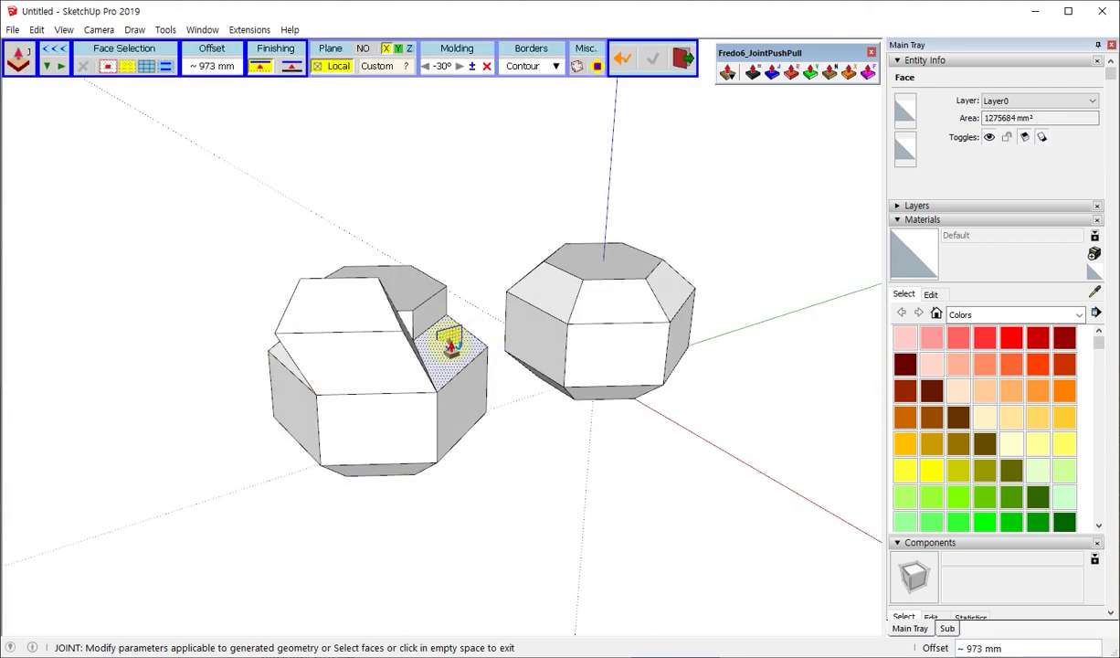
left_click(451, 342)
left_click(466, 271)
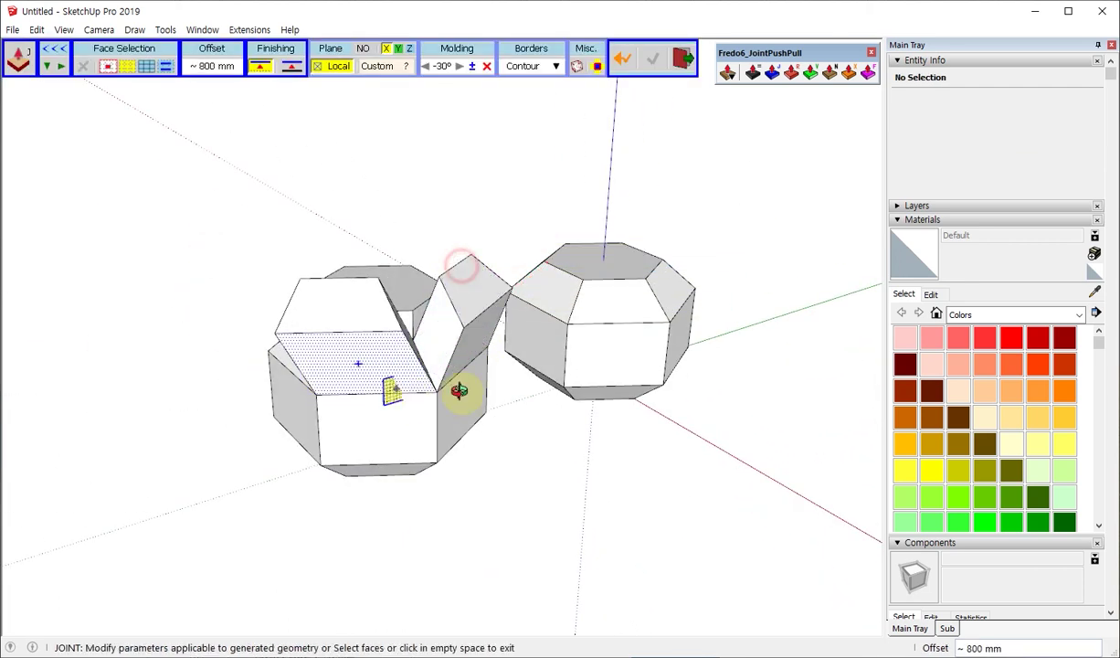
mouse_move(460, 390)
middle_mouse_down()
mouse_move(645, 367)
mouse_move(639, 313)
mouse_move(545, 348)
mouse_move(465, 431)
mouse_move(403, 294)
middle_mouse_up()
left_click(399, 294)
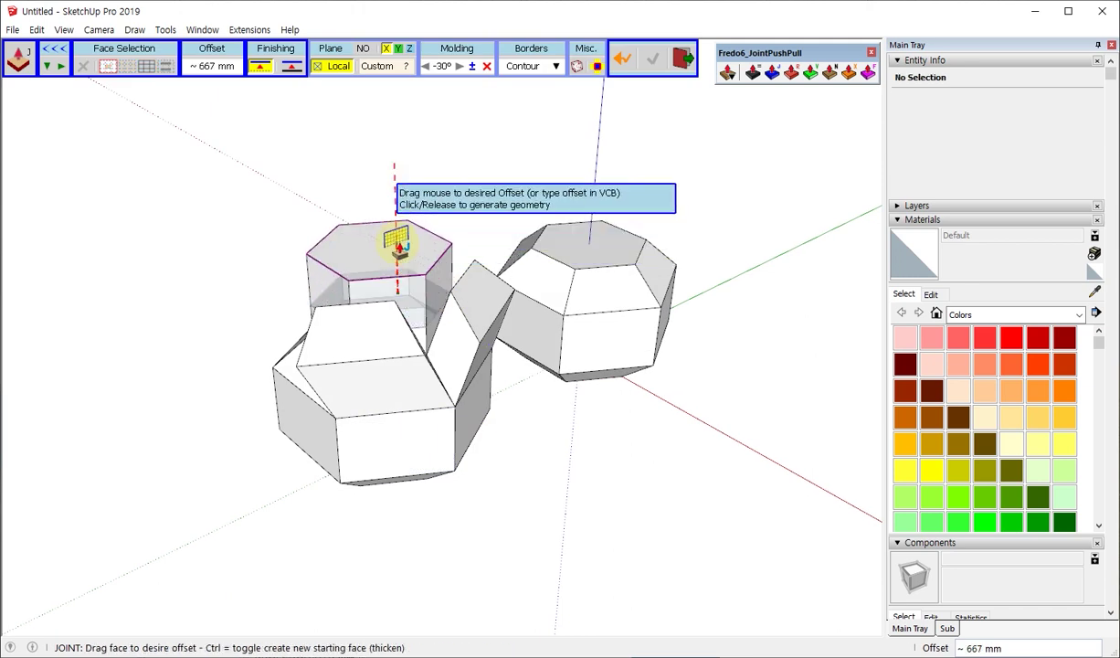
left_click(393, 242)
mouse_move(515, 400)
middle_mouse_down()
mouse_move(638, 370)
mouse_move(465, 387)
middle_mouse_up()
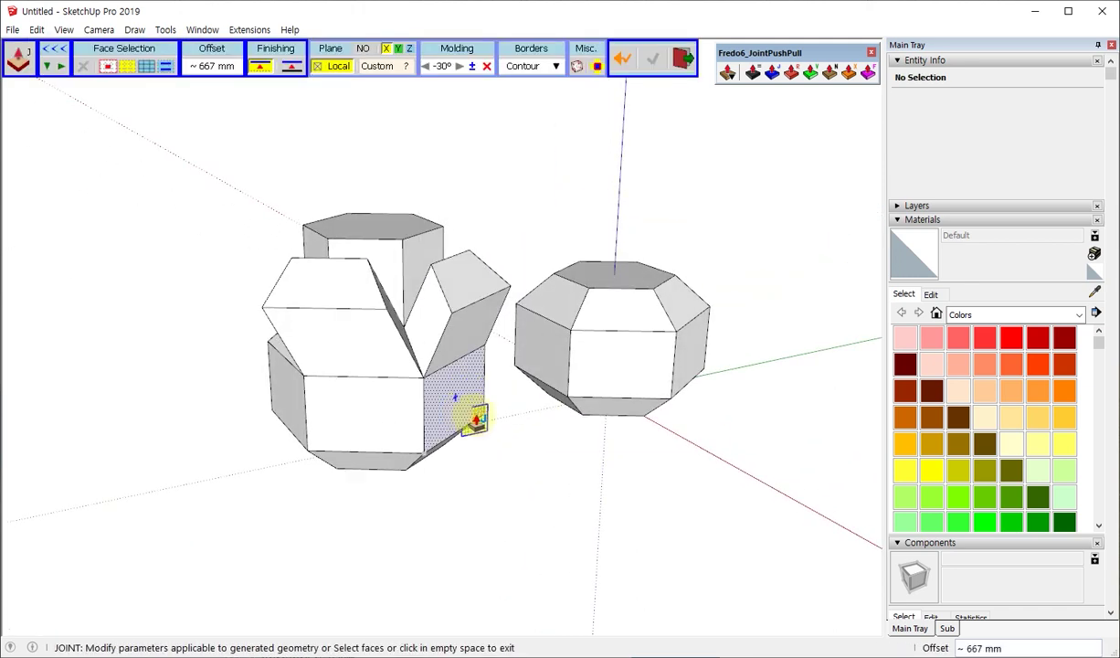
left_click_drag(444, 417, 542, 393)
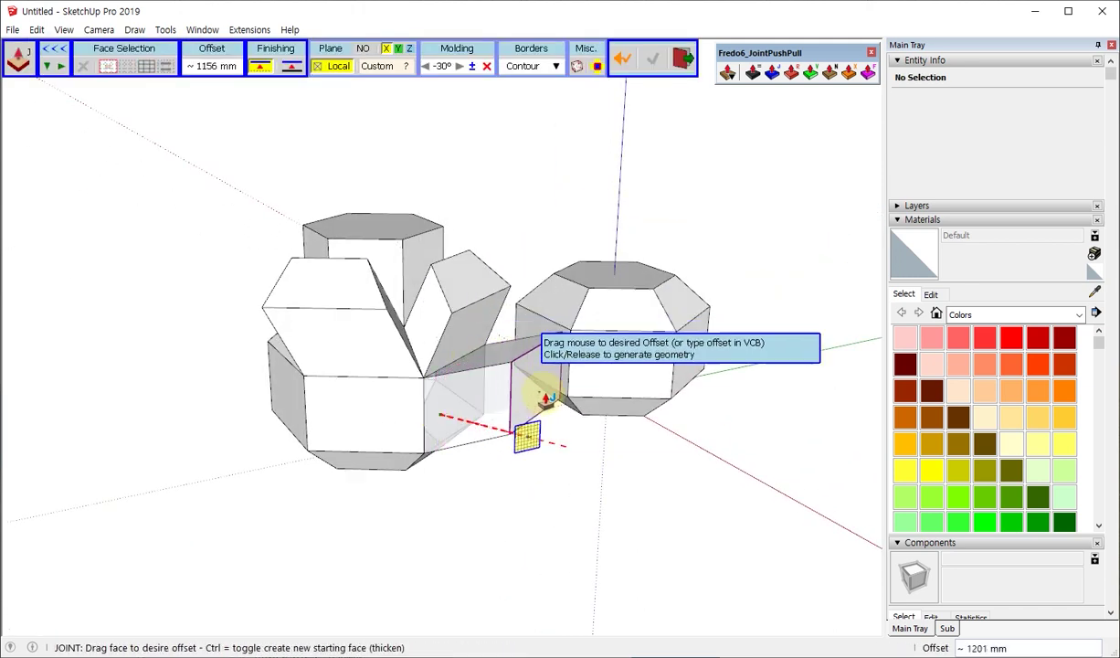
mouse_move(395, 418)
middle_mouse_down()
mouse_move(650, 393)
mouse_move(595, 517)
mouse_move(582, 458)
mouse_move(593, 498)
mouse_move(603, 486)
mouse_move(598, 393)
mouse_move(543, 284)
middle_mouse_up()
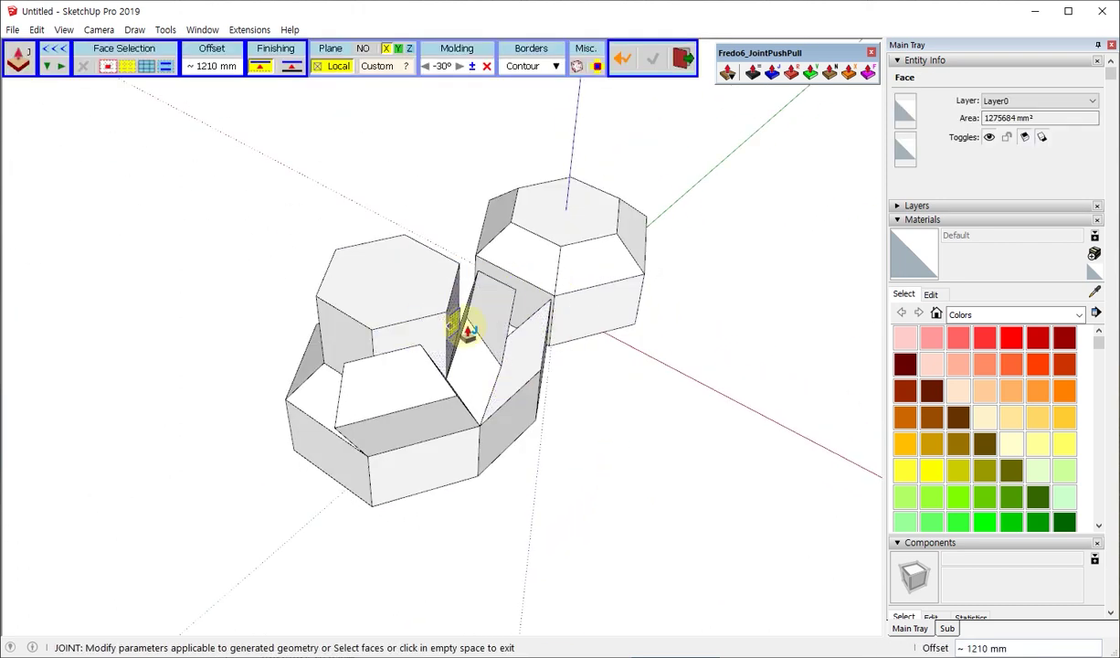
mouse_move(545, 282)
middle_mouse_down()
mouse_move(578, 395)
mouse_move(588, 494)
mouse_move(707, 527)
middle_mouse_up()
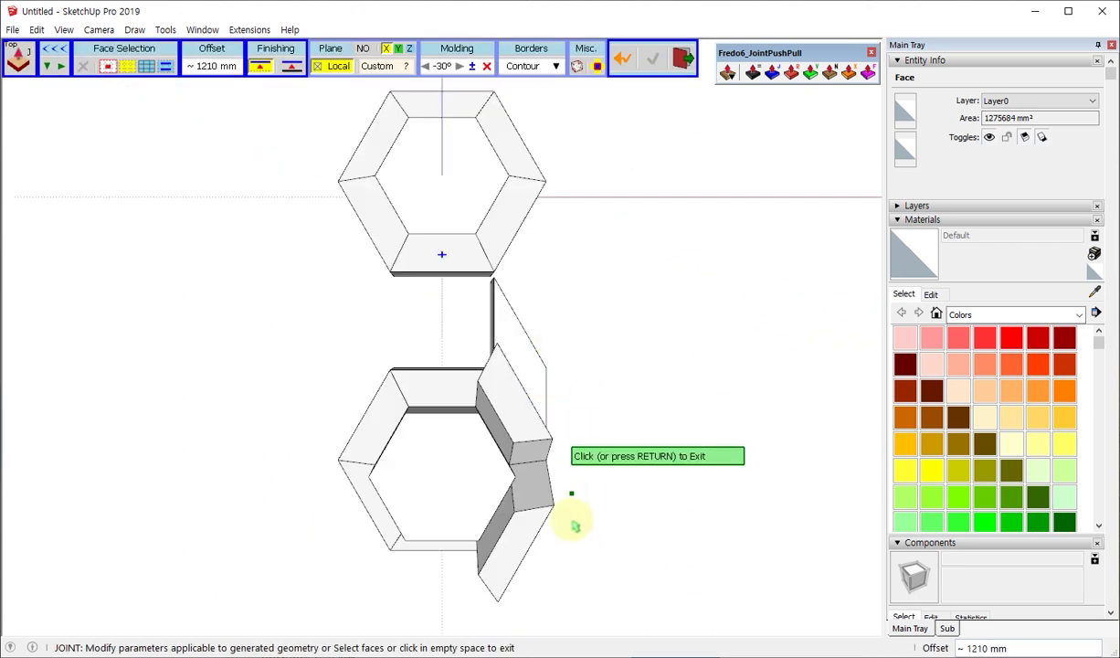
mouse_move(543, 423)
middle_mouse_down()
mouse_move(595, 550)
mouse_move(519, 399)
middle_mouse_up()
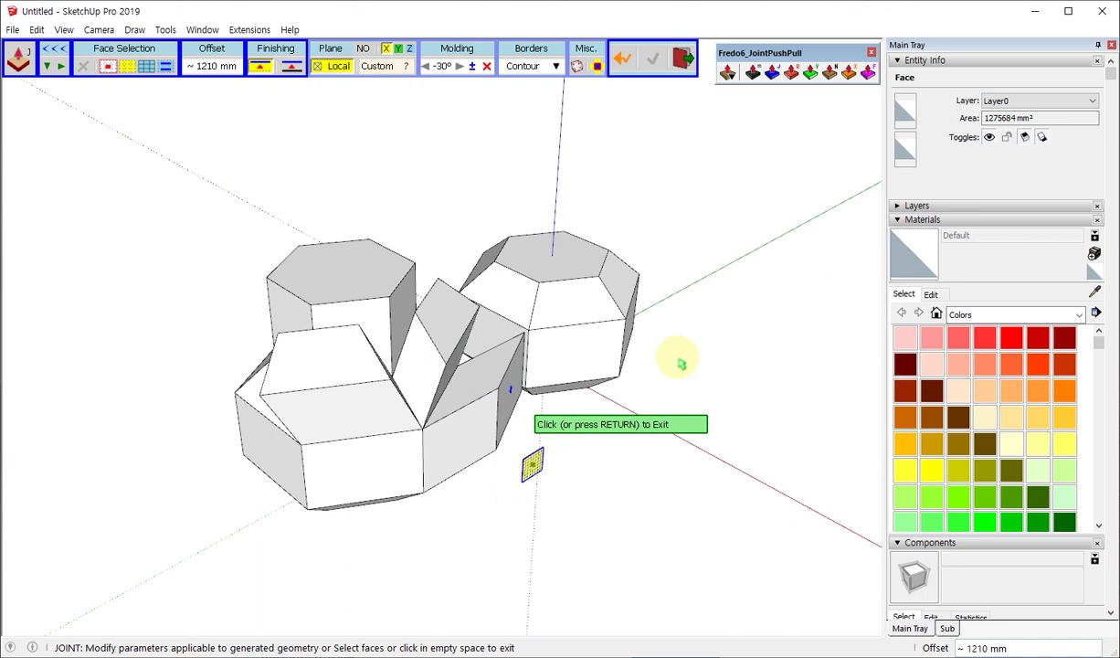
left_click(651, 365)
key("ctrl+z")
key("ctrl+z")
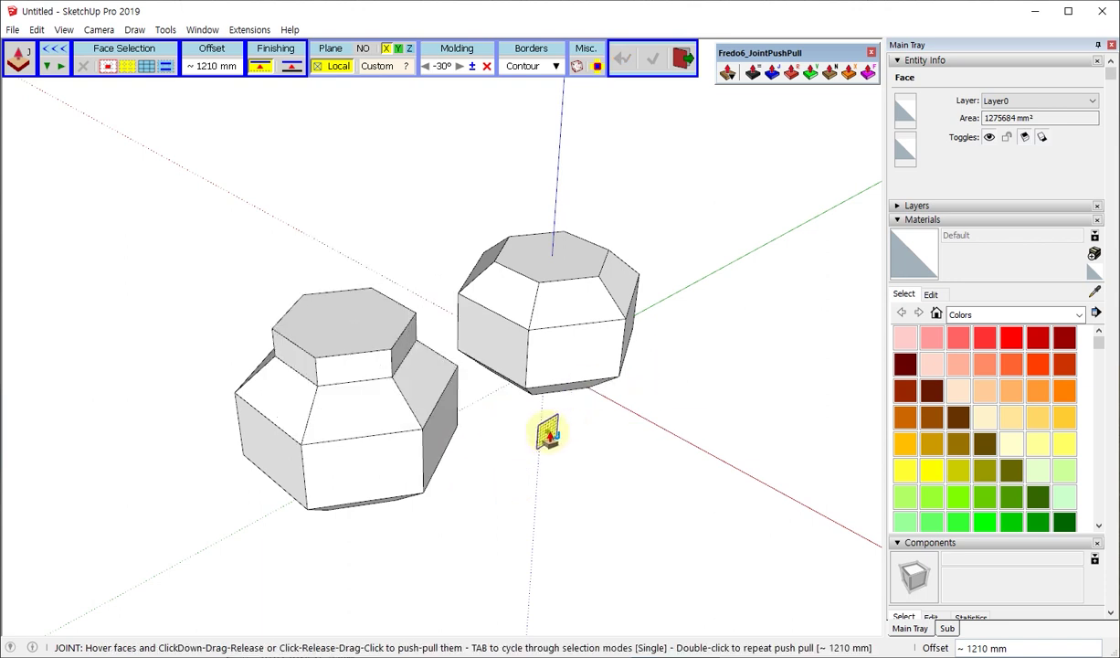
key("ctrl+z")
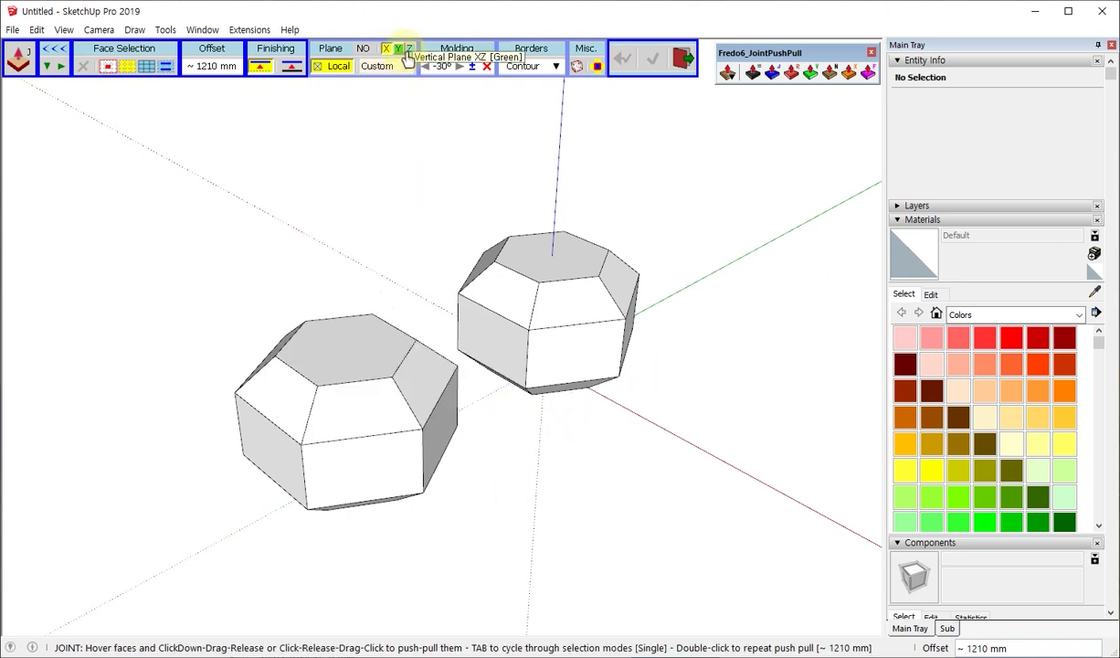
Step: Push out two slanted faces of the left prism with increasing offsets
middle_click_drag(363, 463, 546, 468)
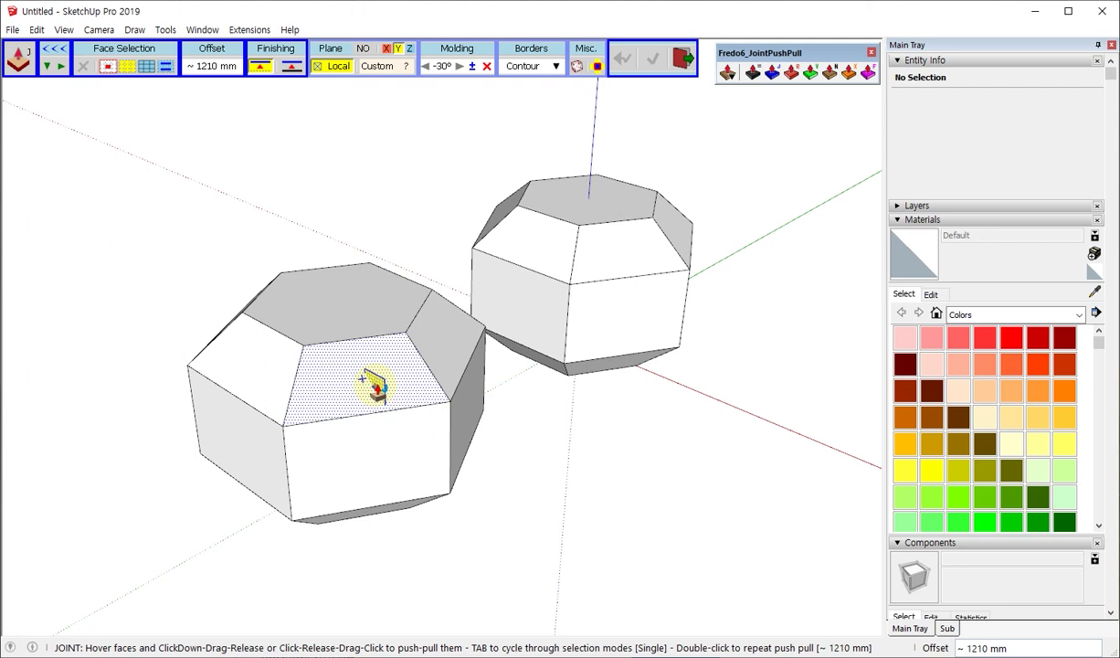
left_click(374, 386)
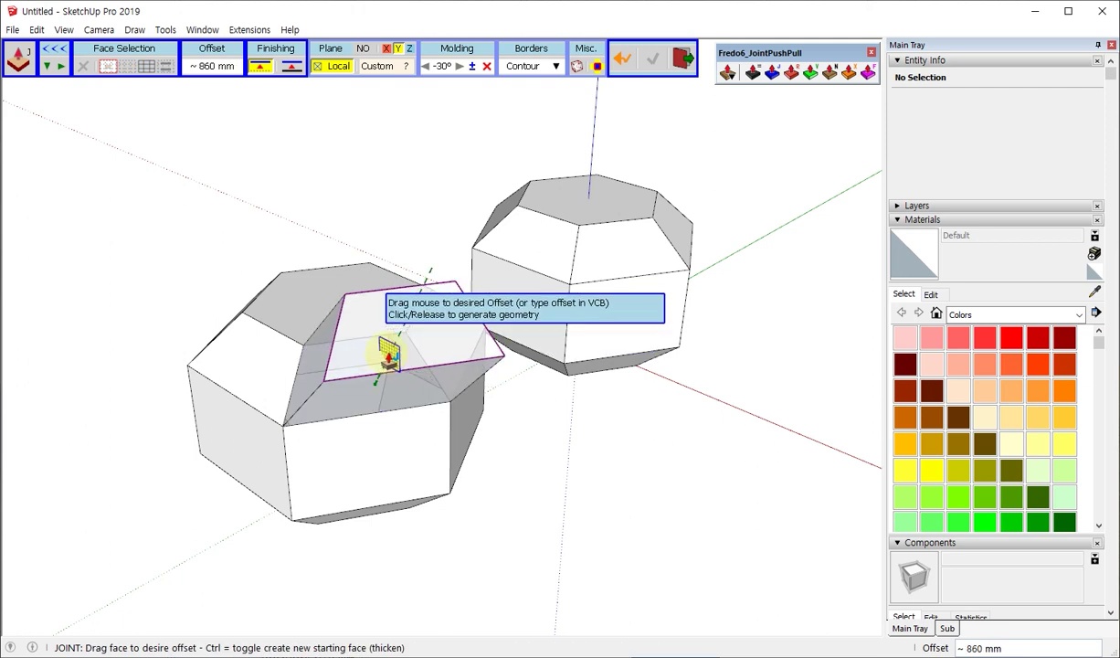
left_click(389, 352)
middle_click_drag(546, 375, 363, 445)
left_click(402, 361)
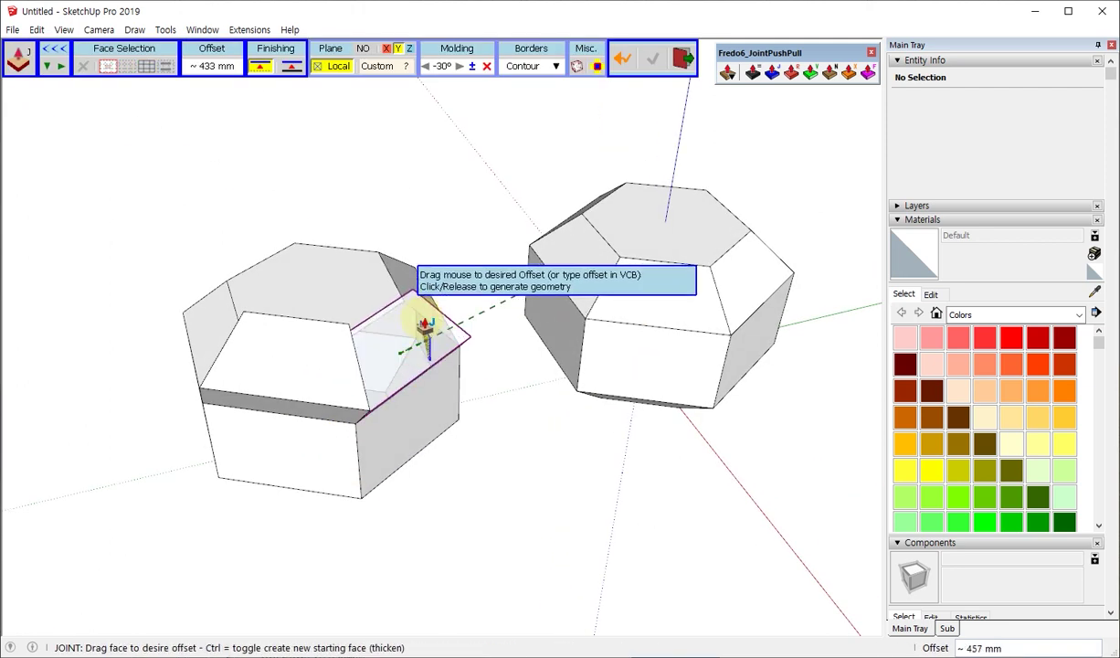
left_click(441, 281)
mouse_move(440, 280)
middle_mouse_down()
mouse_move(413, 427)
mouse_move(187, 238)
mouse_move(655, 220)
mouse_move(363, 295)
middle_mouse_up()
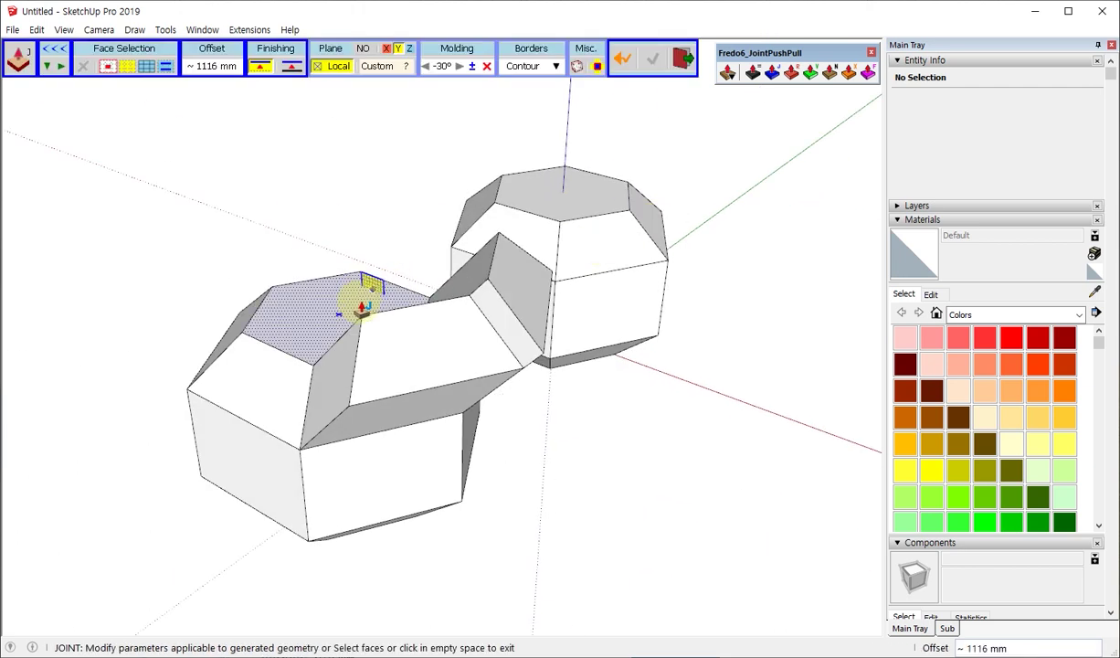
Step: Push the left prism's front face into a box and a side face out to about 634 mm
left_click(403, 454)
left_click(483, 488)
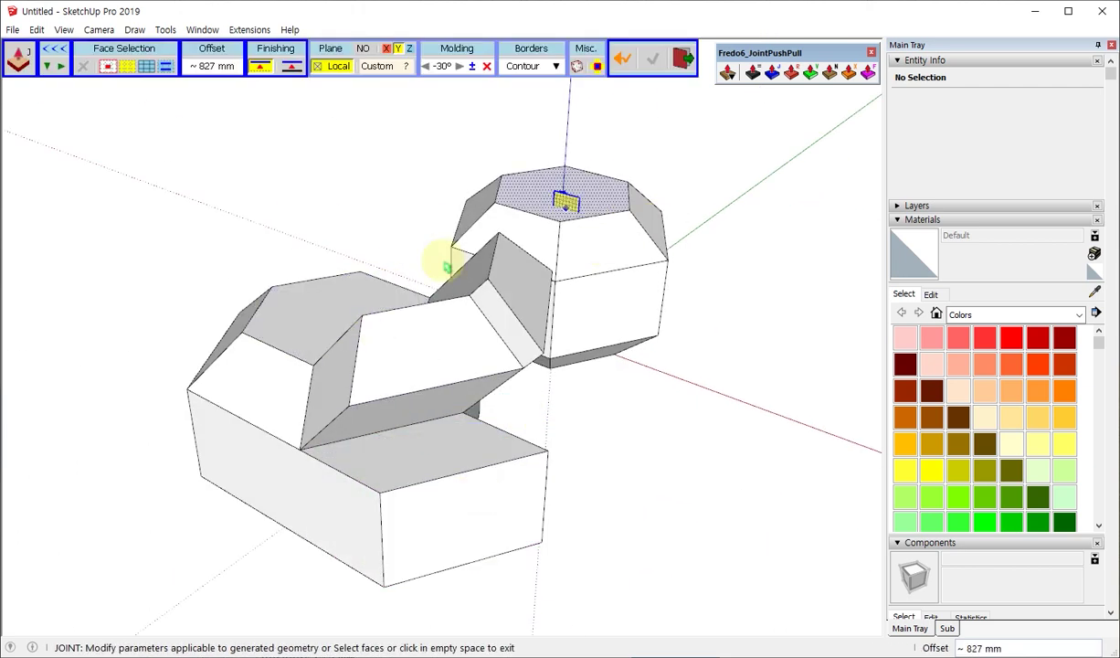
mouse_move(447, 266)
middle_mouse_down()
mouse_move(468, 295)
mouse_move(232, 395)
mouse_move(473, 365)
mouse_move(344, 393)
middle_mouse_up()
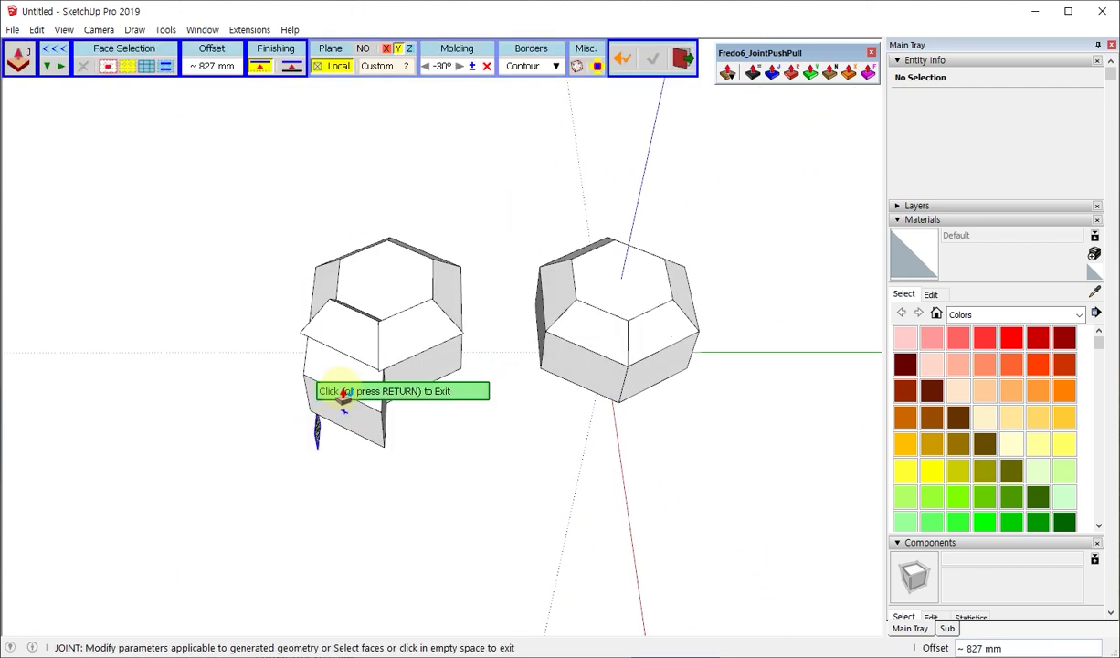
scroll(344, 392, "up", 5)
mouse_move(545, 380)
middle_mouse_down()
mouse_move(431, 343)
mouse_move(458, 367)
mouse_move(478, 365)
mouse_move(393, 350)
mouse_move(450, 337)
middle_mouse_up()
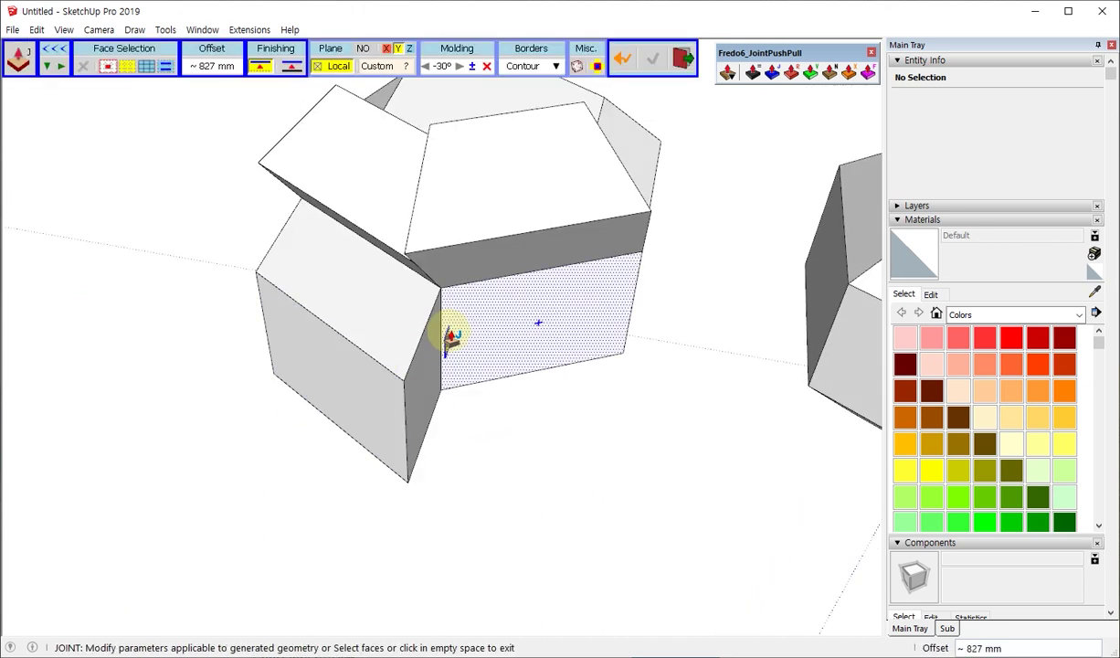
left_click_drag(499, 320, 465, 416)
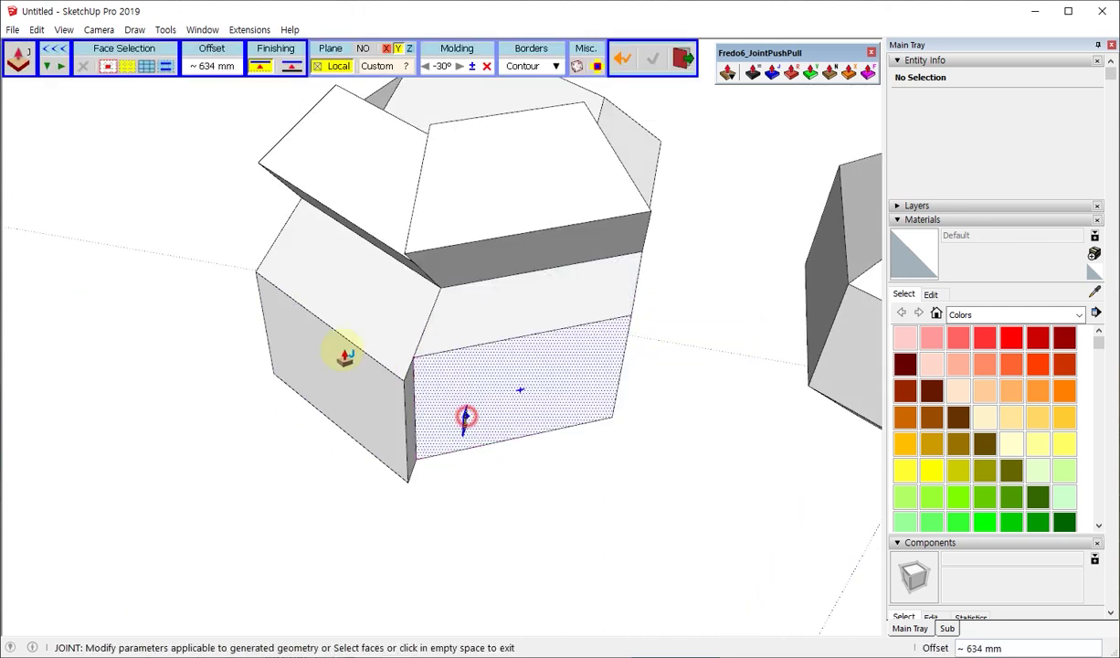
Step: Undo the pushes with Ctrl+Z to restore the plain chamfered prism
scroll(346, 356, "down", 3)
middle_click_drag(442, 358, 555, 324)
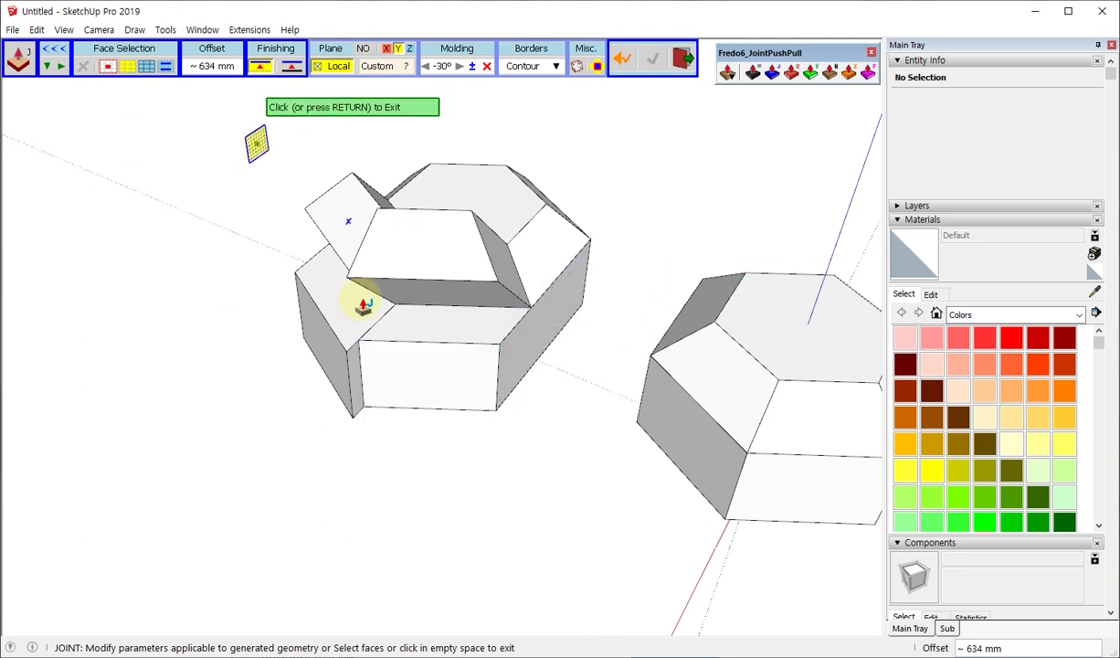
mouse_move(300, 343)
middle_mouse_down()
mouse_move(620, 252)
mouse_move(451, 129)
mouse_move(375, 30)
mouse_move(583, 160)
mouse_move(483, 245)
mouse_move(471, 313)
mouse_move(438, 167)
middle_mouse_up()
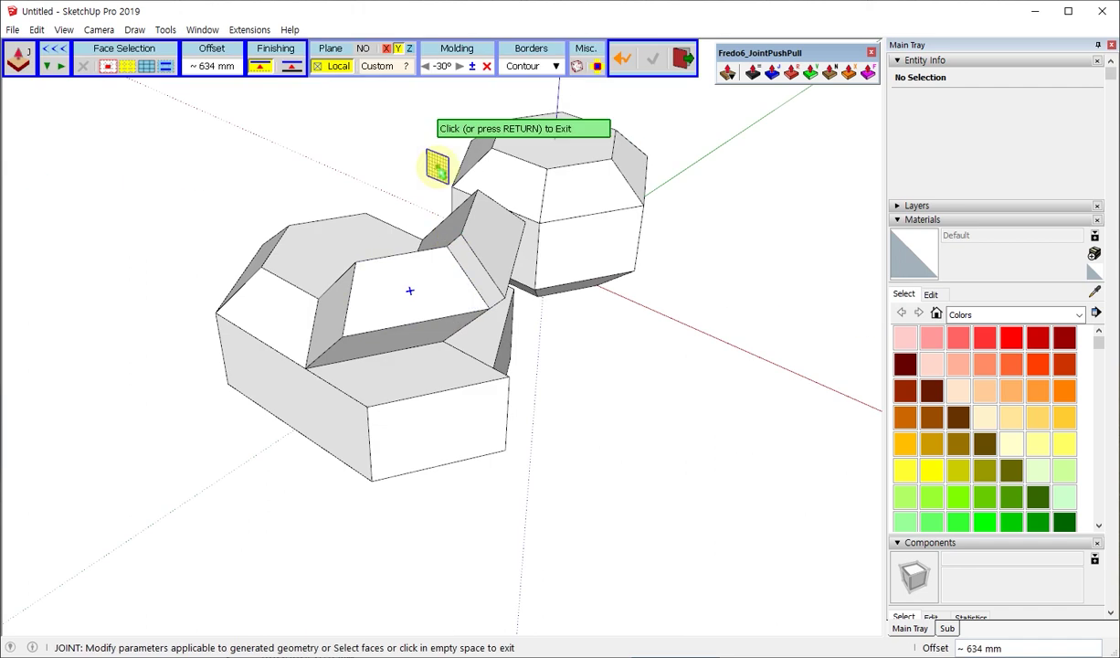
key("ctrl+z")
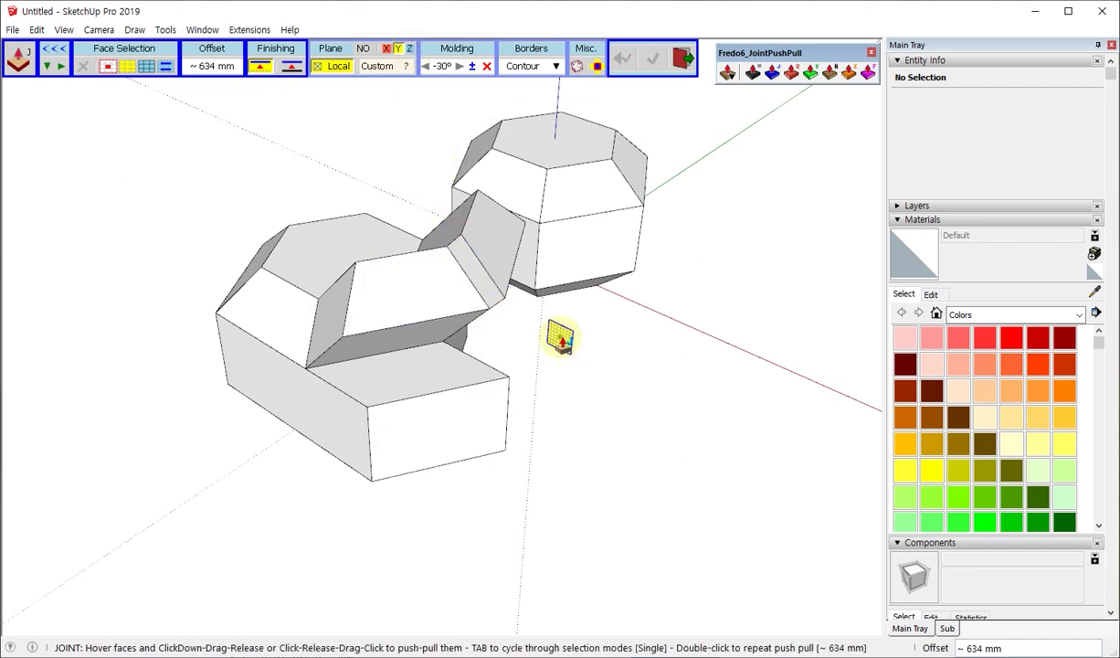
key("ctrl+z")
key("ctrl+z")
Step: Select the left solid's front slanted, left slanted and bottom faces and push them out to 529 mm
middle_click_drag(558, 332, 425, 357)
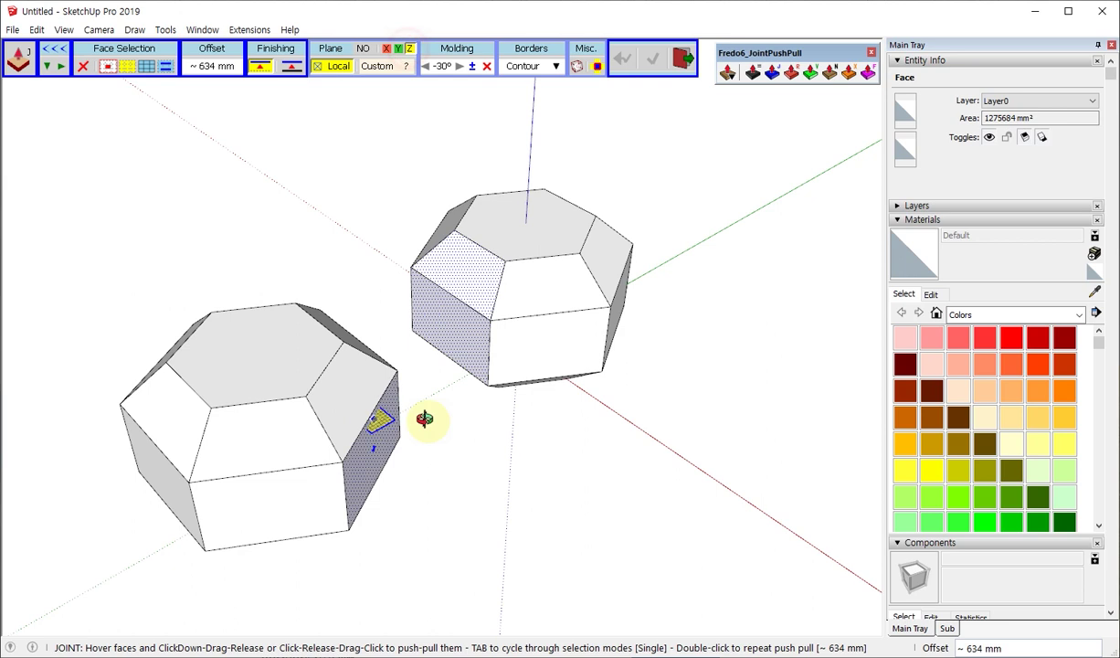
mouse_move(425, 418)
middle_mouse_down()
mouse_move(583, 418)
mouse_move(454, 419)
middle_mouse_up()
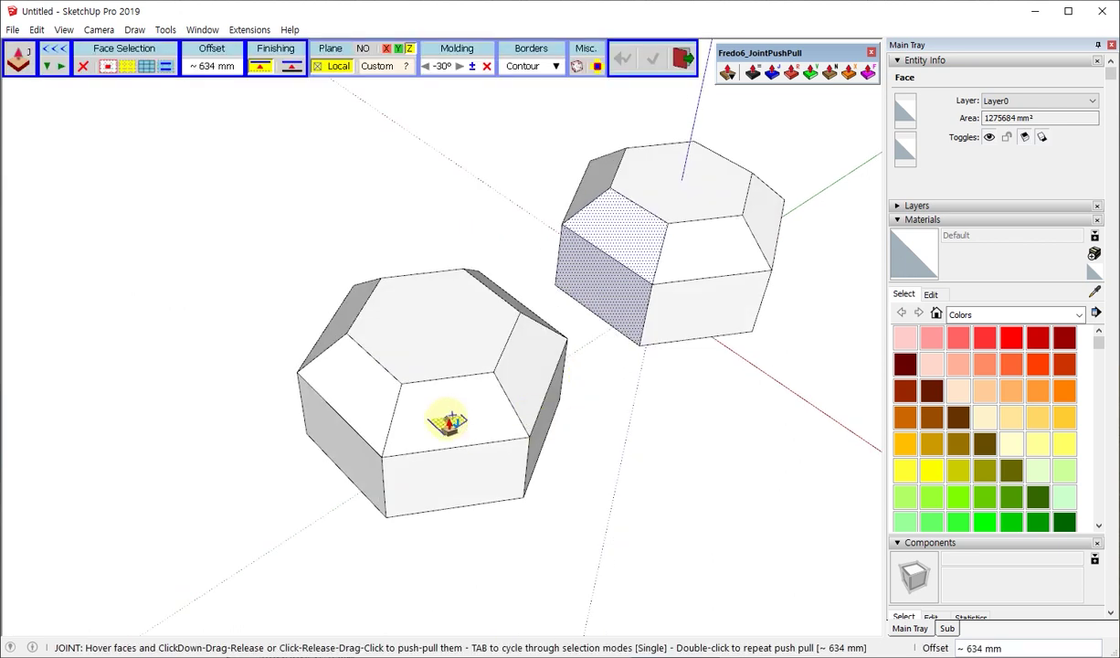
left_click(450, 422)
left_click(394, 377)
mouse_move(546, 365)
middle_mouse_down()
mouse_move(452, 392)
mouse_move(476, 333)
mouse_move(413, 370)
middle_mouse_up()
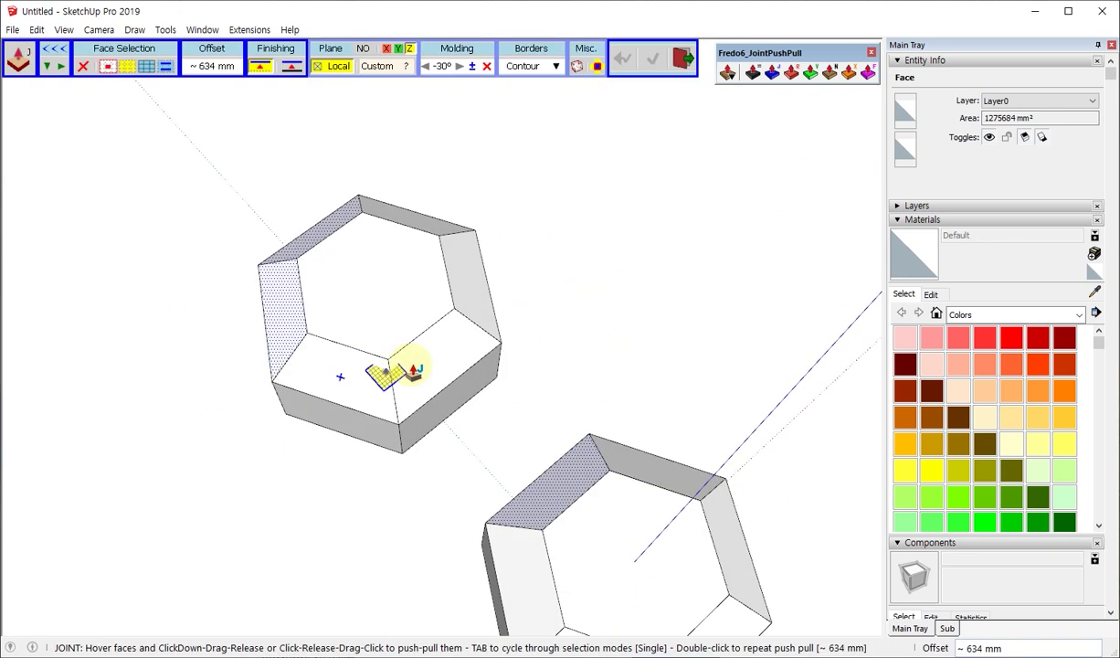
left_click(347, 377)
mouse_move(450, 357)
middle_mouse_down()
mouse_move(465, 295)
mouse_move(414, 425)
middle_mouse_up()
left_click_drag(408, 380, 408, 370)
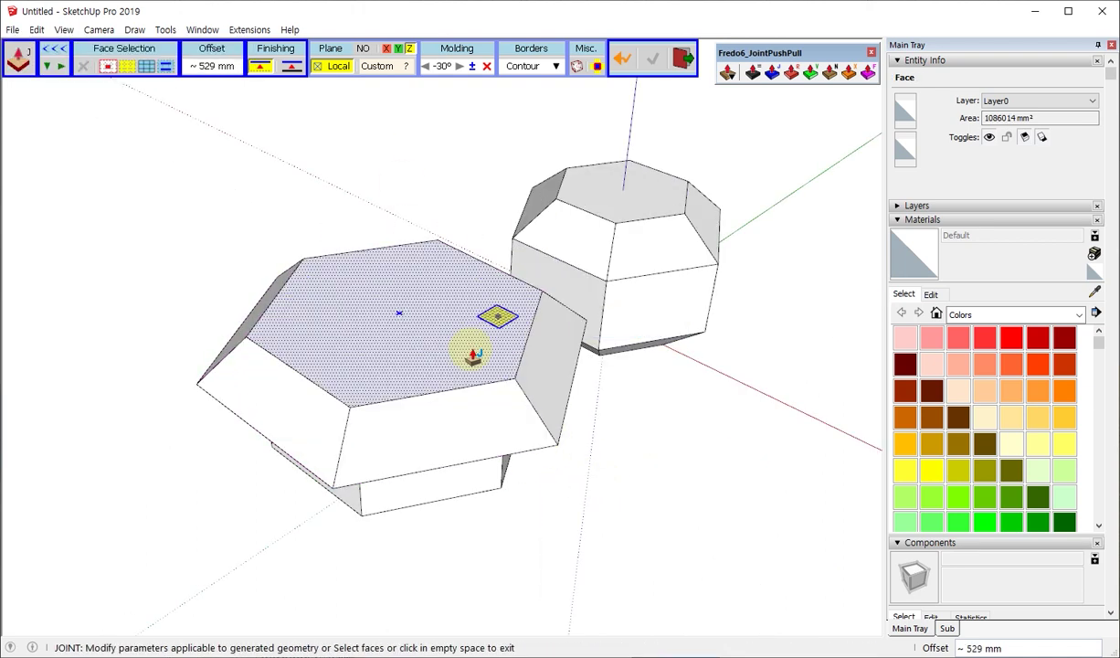
Step: Select the top, lower and inner back faces and push them out to 446 mm
mouse_move(589, 302)
middle_mouse_down()
mouse_move(702, 156)
mouse_move(600, 333)
mouse_move(283, 300)
middle_mouse_up()
left_click(392, 311)
left_click(449, 316)
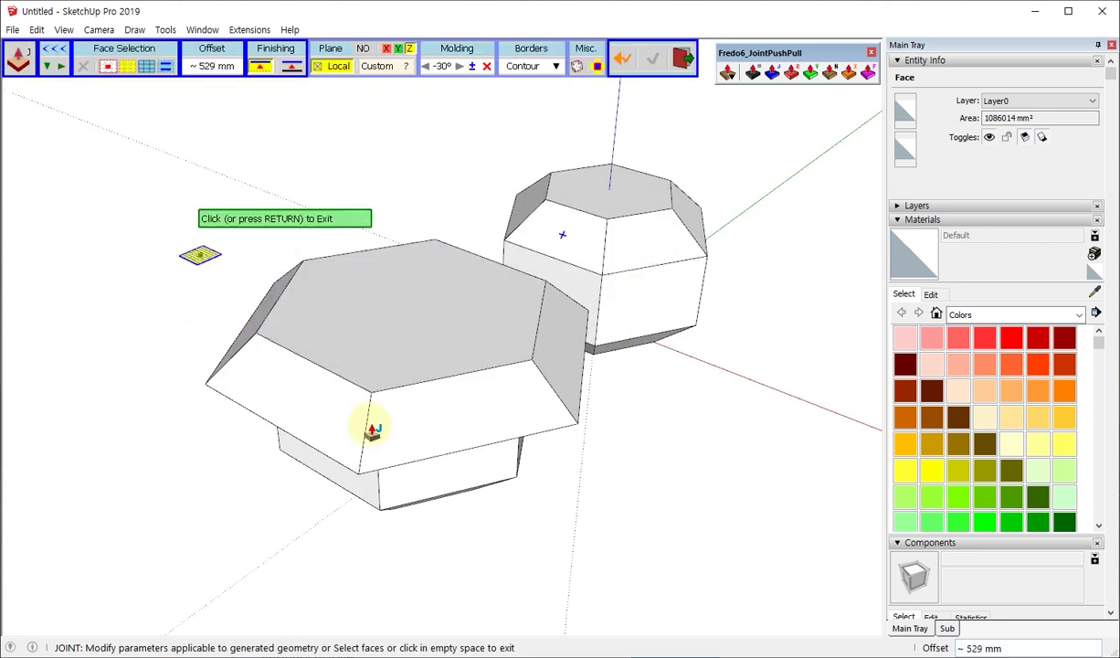
mouse_move(420, 462)
middle_mouse_down()
mouse_move(487, 209)
mouse_move(435, 71)
mouse_move(412, 292)
mouse_move(400, 279)
middle_mouse_up()
left_click(338, 292)
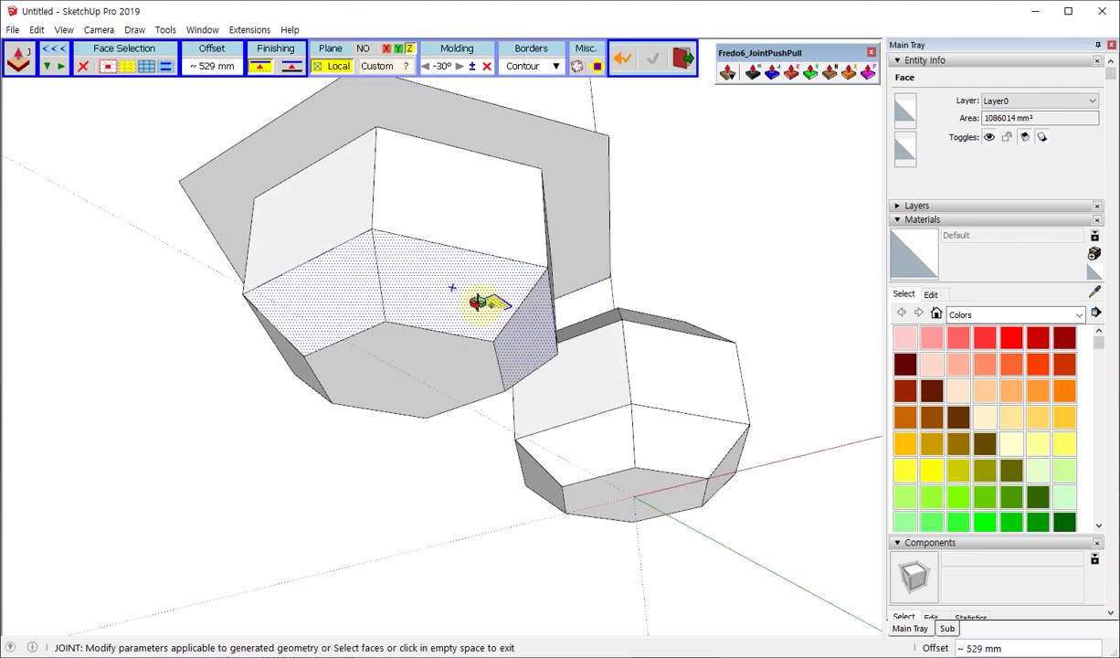
mouse_move(478, 302)
middle_mouse_down()
mouse_move(80, 265)
mouse_move(408, 402)
middle_mouse_up()
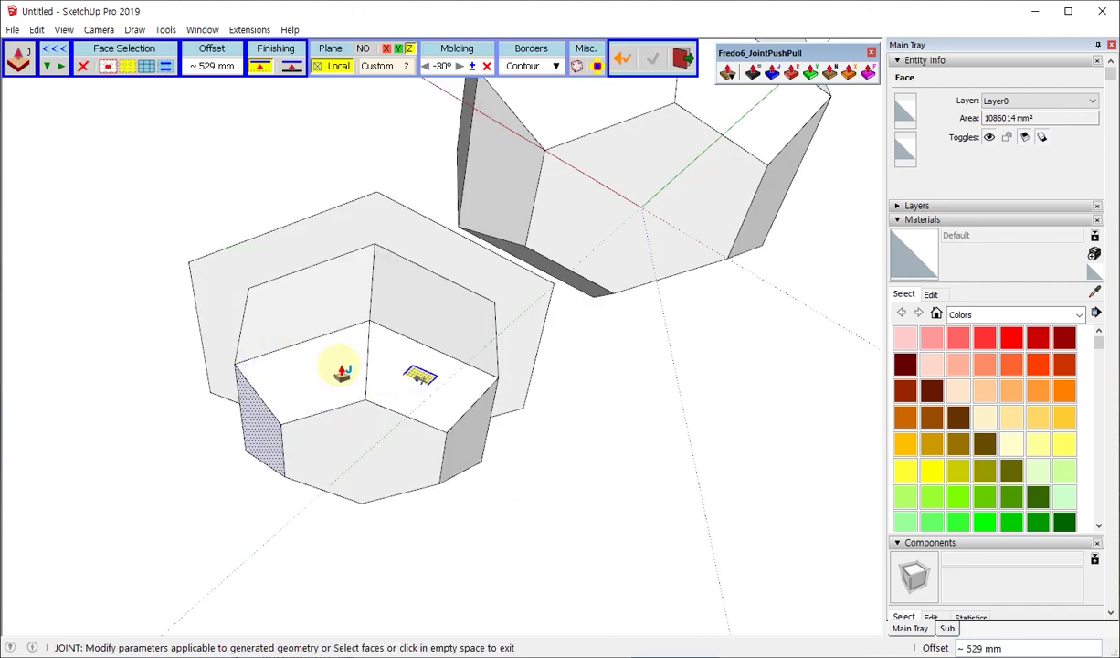
left_click(374, 375)
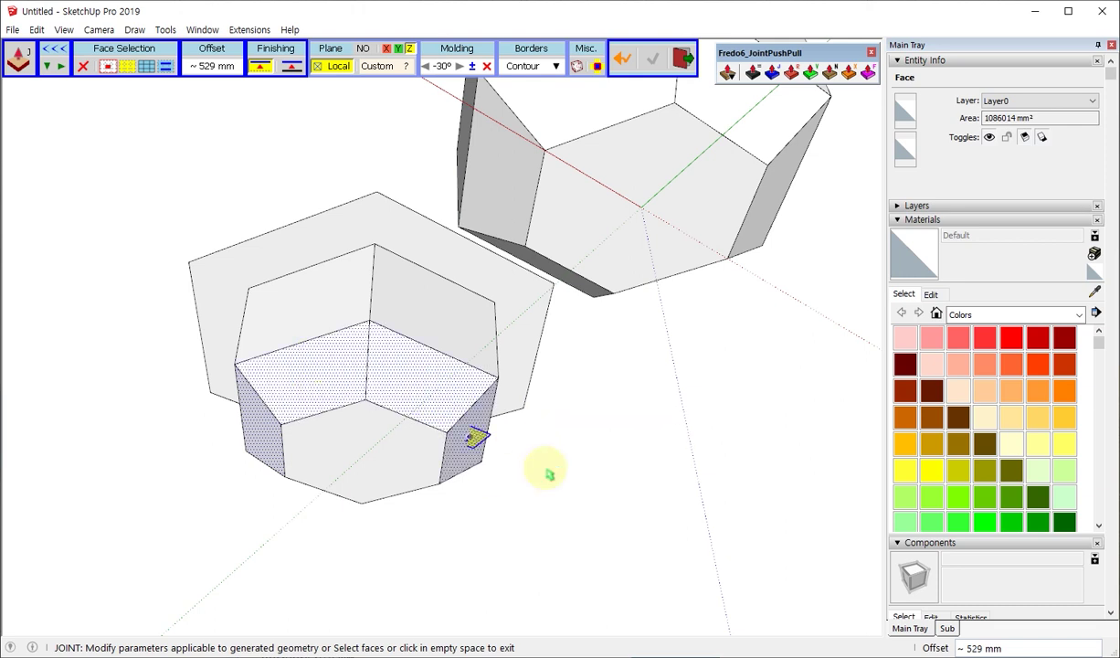
mouse_move(548, 473)
middle_mouse_down()
mouse_move(533, 445)
mouse_move(265, 471)
mouse_move(448, 471)
mouse_move(594, 361)
middle_mouse_up()
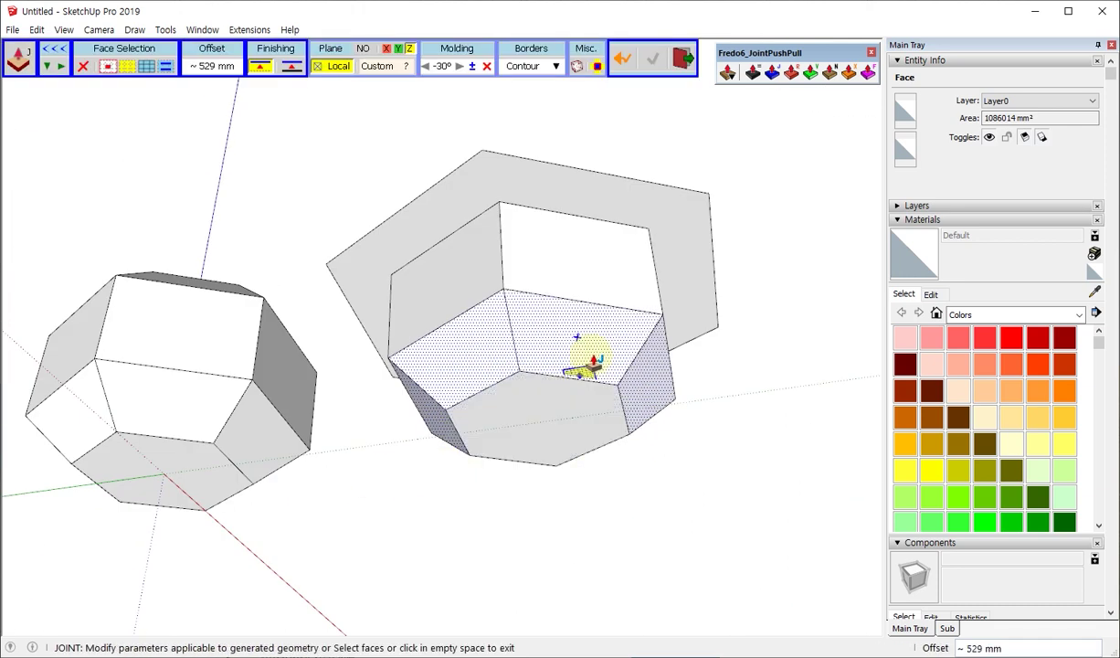
mouse_move(589, 352)
left_mouse_down()
mouse_move(571, 347)
mouse_move(601, 337)
mouse_move(616, 267)
left_mouse_up()
middle_click_drag(616, 266, 565, 307)
Step: Switch the Joint Push Pull plane option to Custom and inspect both solids
mouse_move(577, 490)
middle_mouse_down()
mouse_move(251, 518)
mouse_move(290, 417)
mouse_move(366, 381)
mouse_move(437, 420)
middle_mouse_up()
scroll(437, 421, "up", 1)
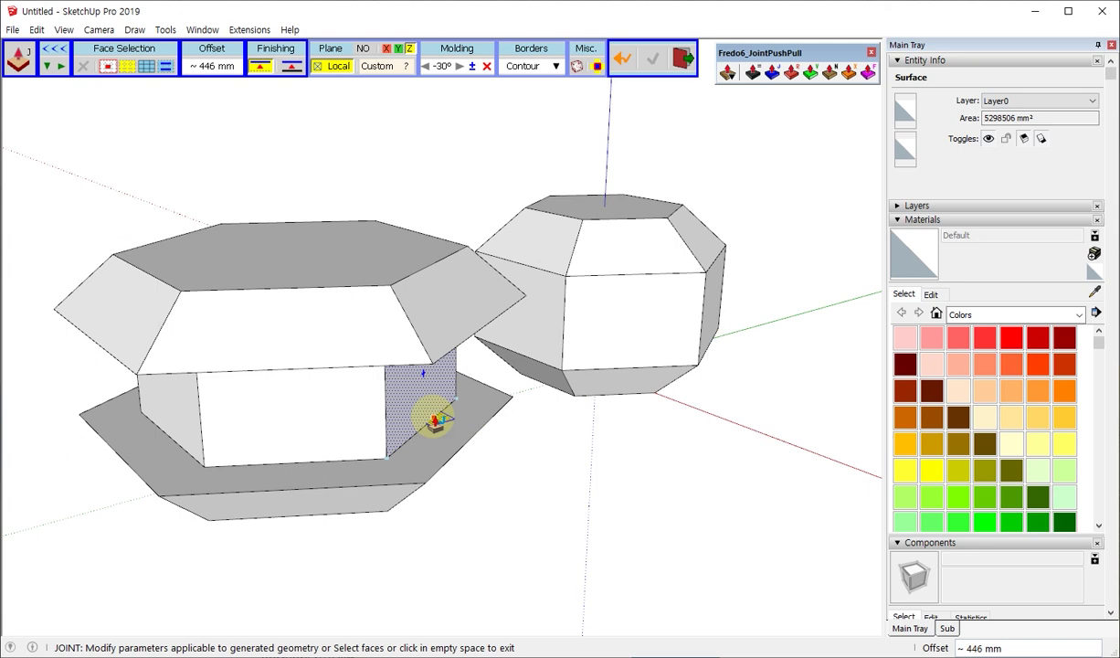
mouse_move(436, 420)
middle_mouse_down()
mouse_move(463, 302)
mouse_move(433, 319)
middle_mouse_up()
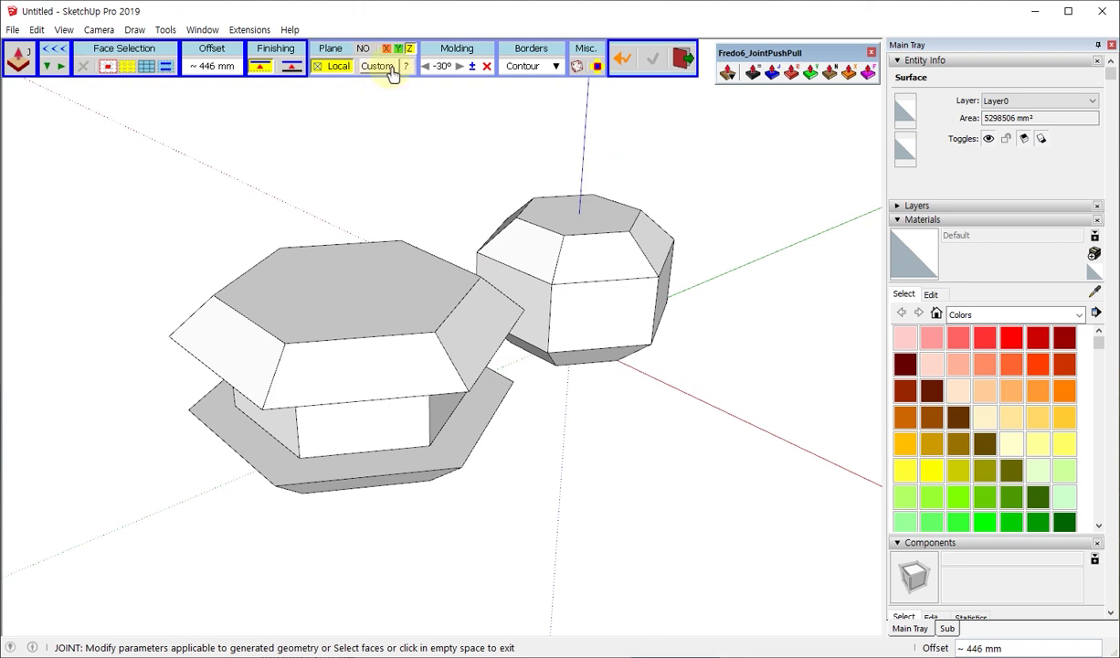
left_click(391, 68)
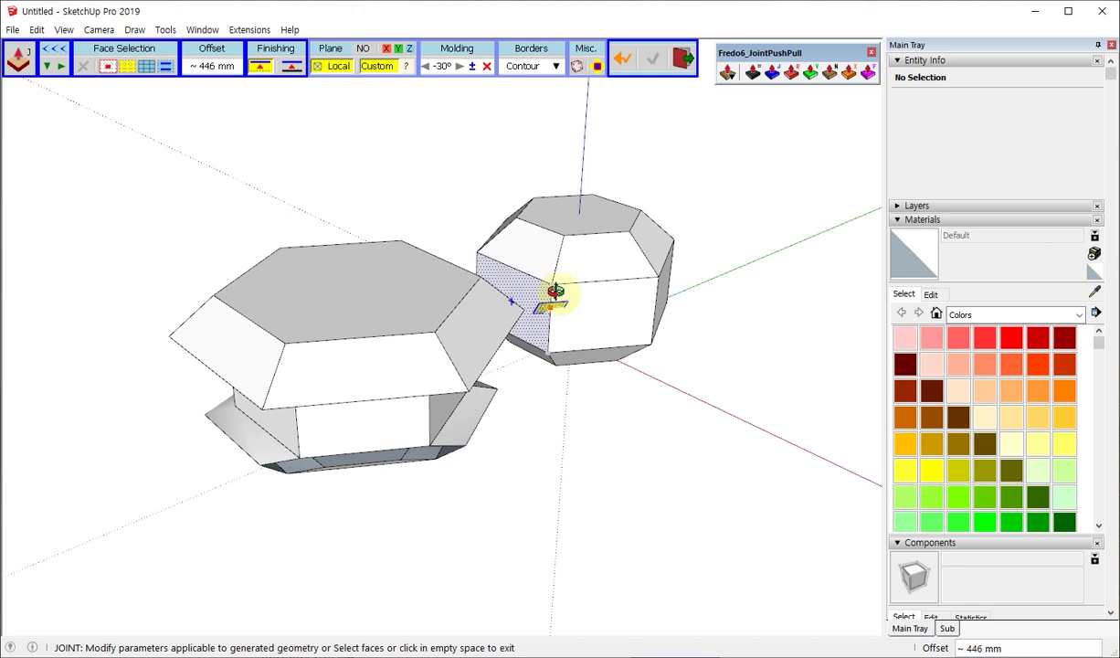
middle_click_drag(555, 293, 578, 310)
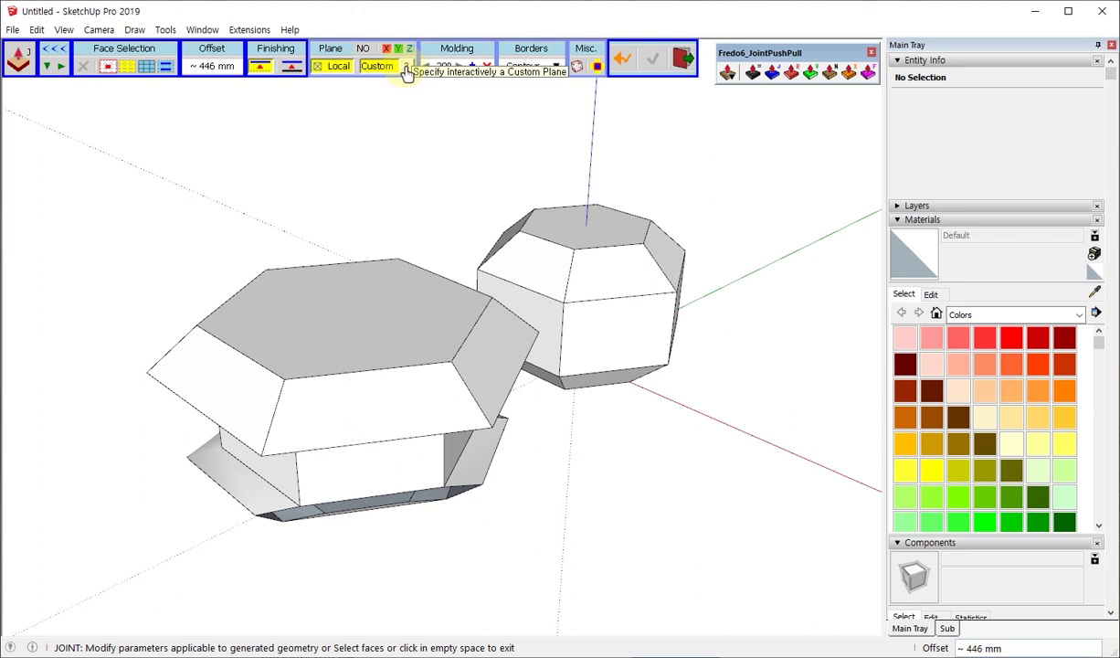
Step: Define the custom push plane by picking a face on the solid
left_click(405, 74)
mouse_move(636, 295)
middle_mouse_down()
mouse_move(428, 258)
mouse_move(563, 283)
mouse_move(905, 466)
mouse_move(508, 261)
mouse_move(337, 346)
mouse_move(235, 327)
middle_mouse_up()
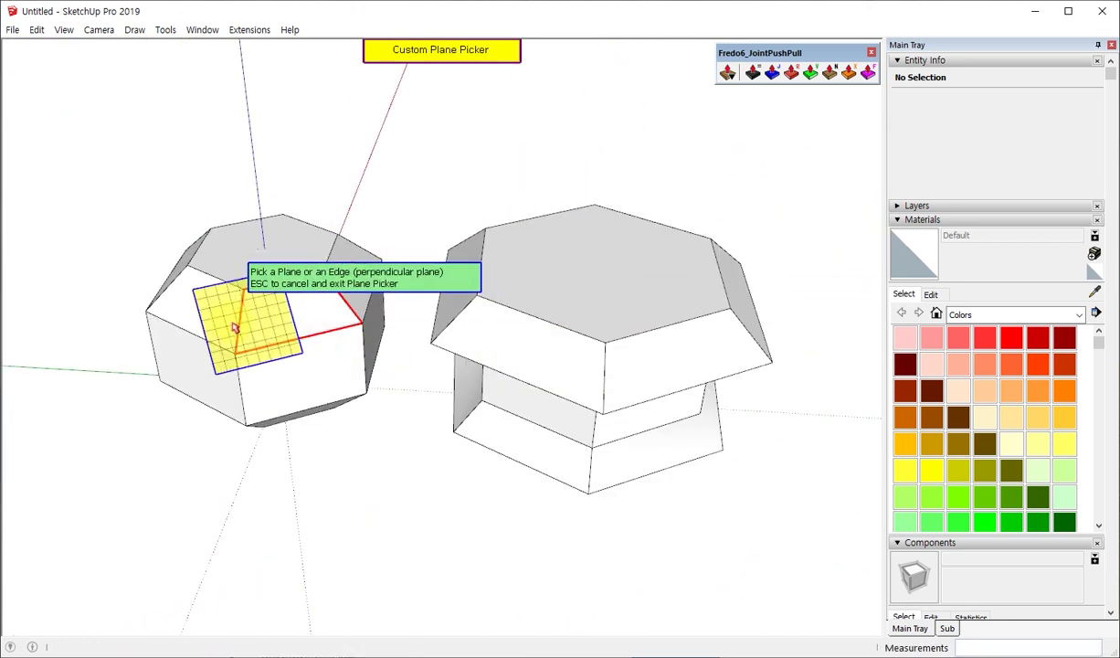
middle_click_drag(375, 343, 444, 353)
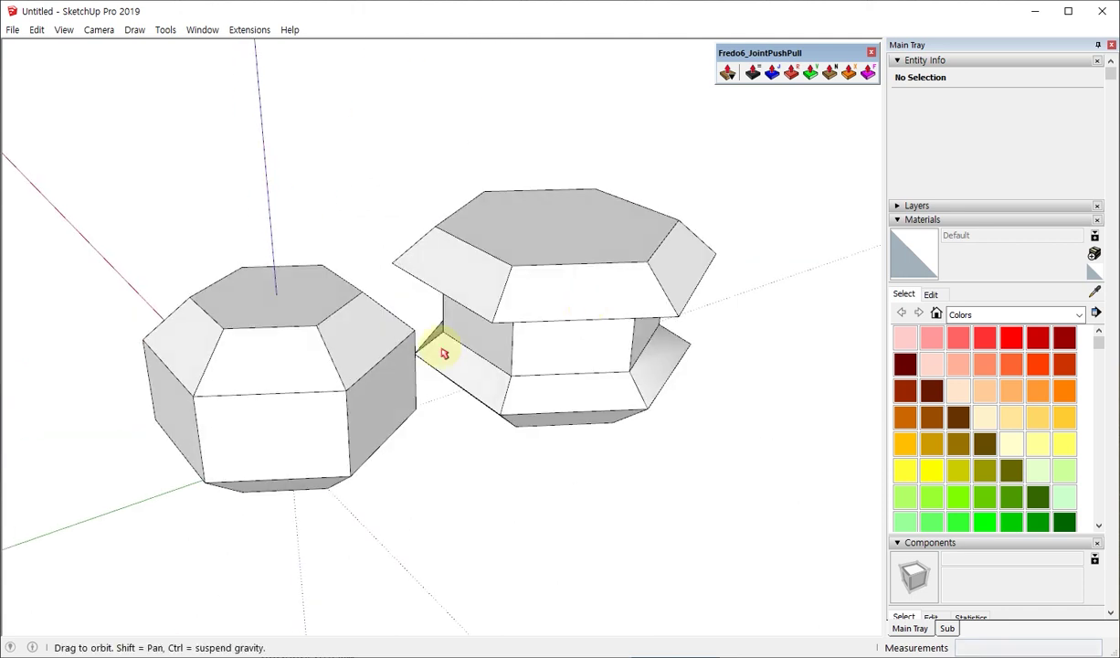
left_click(352, 350)
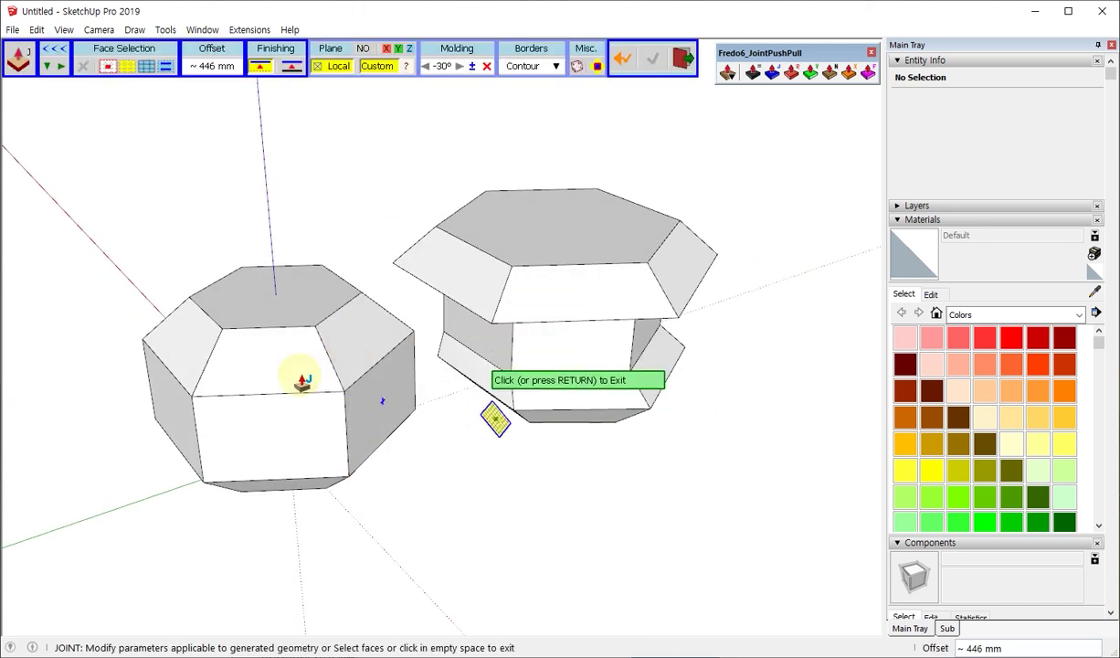
Step: Pull the left solid's top face up about 626 mm and push out the right solid's slanted face
left_click(345, 321)
left_click(258, 301)
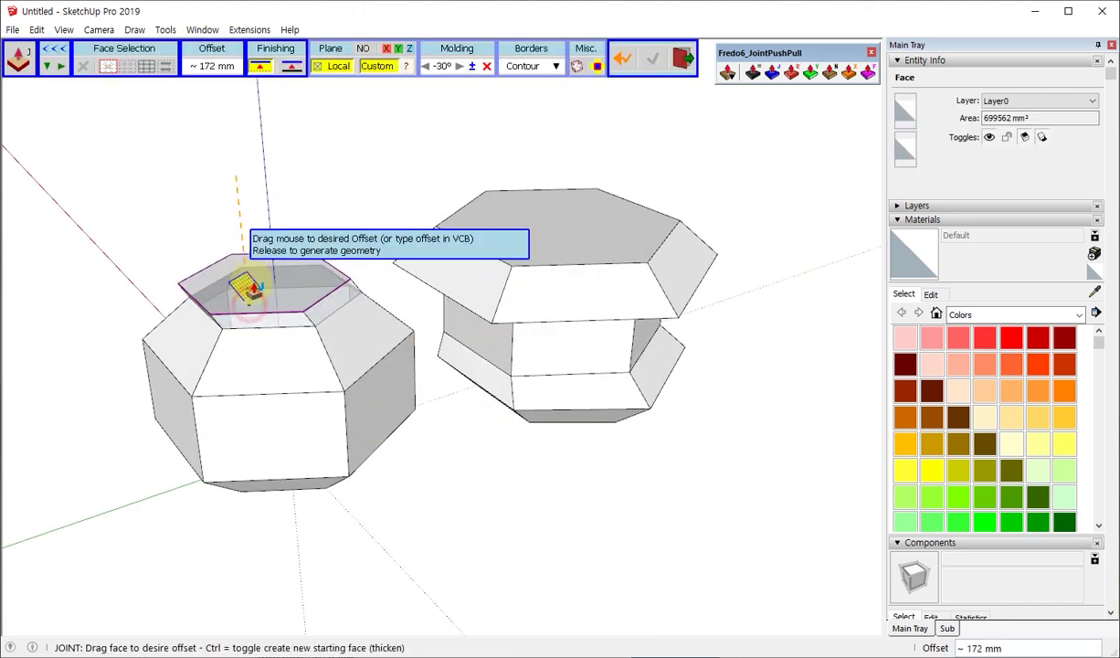
left_click_drag(249, 304, 245, 254)
left_click(430, 271)
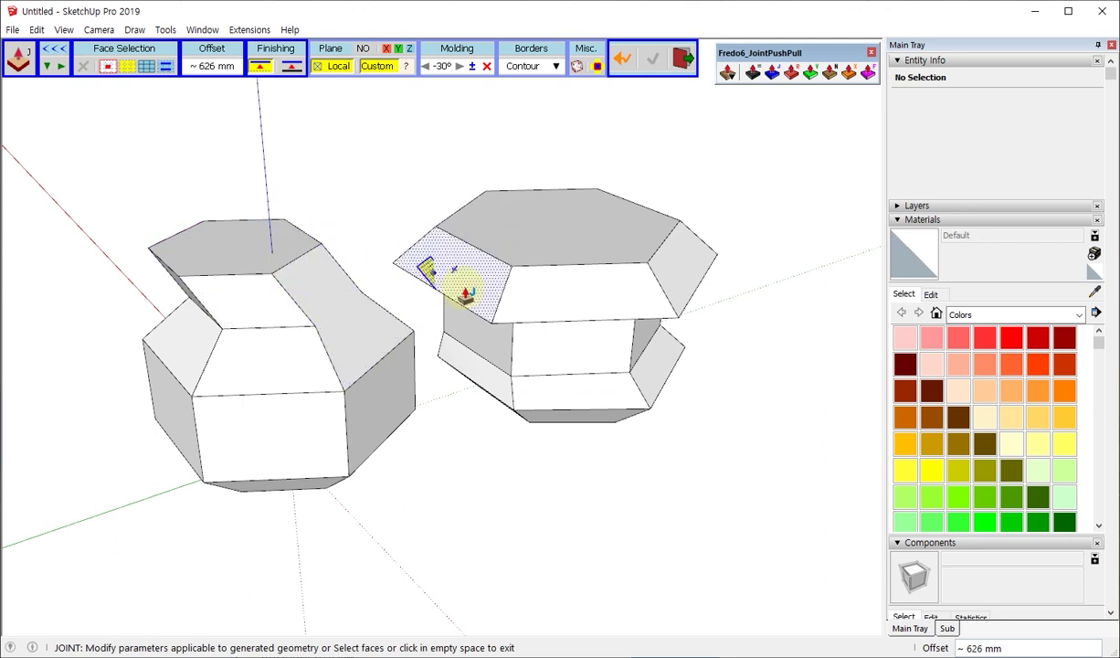
mouse_move(455, 258)
middle_mouse_down()
mouse_move(499, 263)
mouse_move(343, 356)
mouse_move(250, 381)
middle_mouse_up()
mouse_move(250, 380)
left_mouse_down()
mouse_move(249, 349)
mouse_move(262, 357)
left_mouse_up()
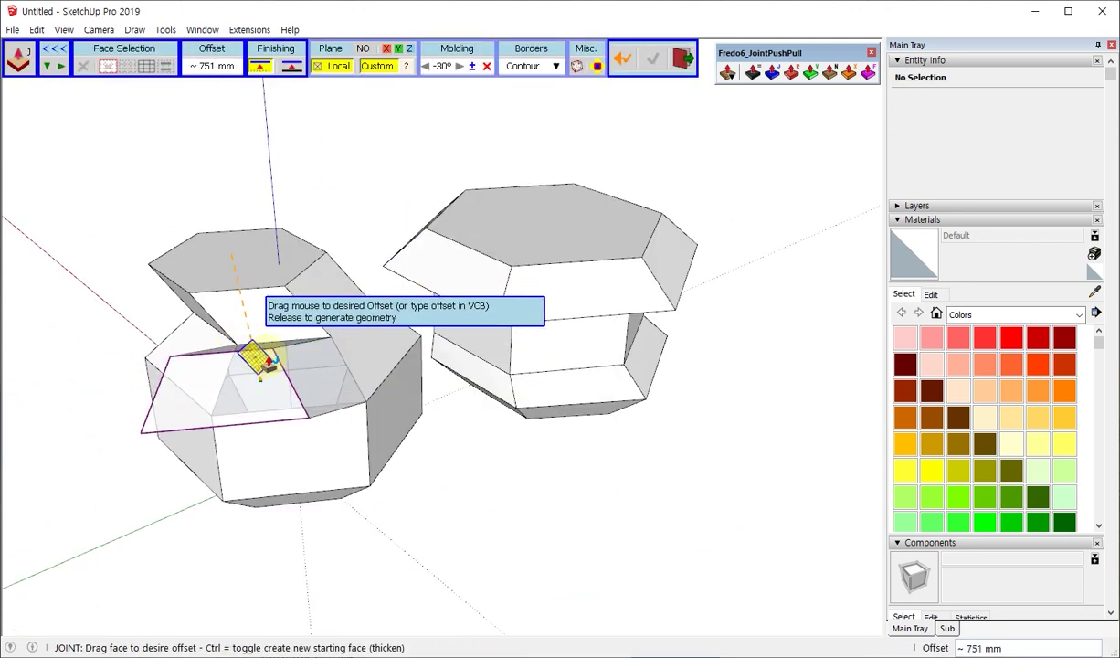
mouse_move(319, 463)
middle_mouse_down()
mouse_move(494, 329)
mouse_move(370, 413)
middle_mouse_up()
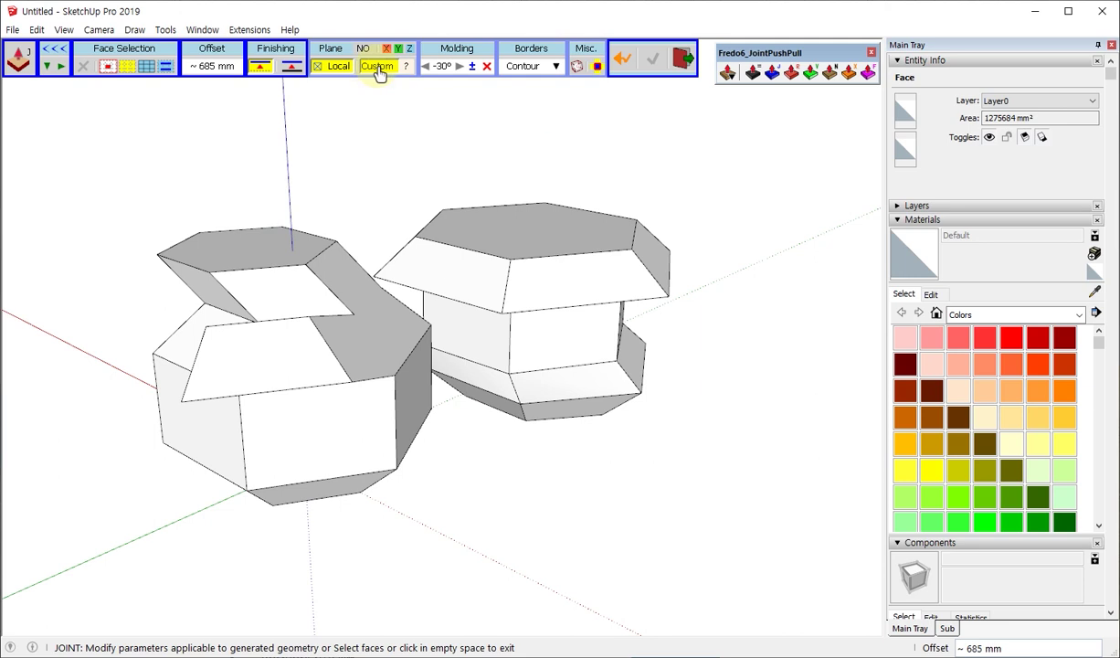
Step: Set the Plane option from Custom to NO and finish the joint push-pull
left_click(378, 69)
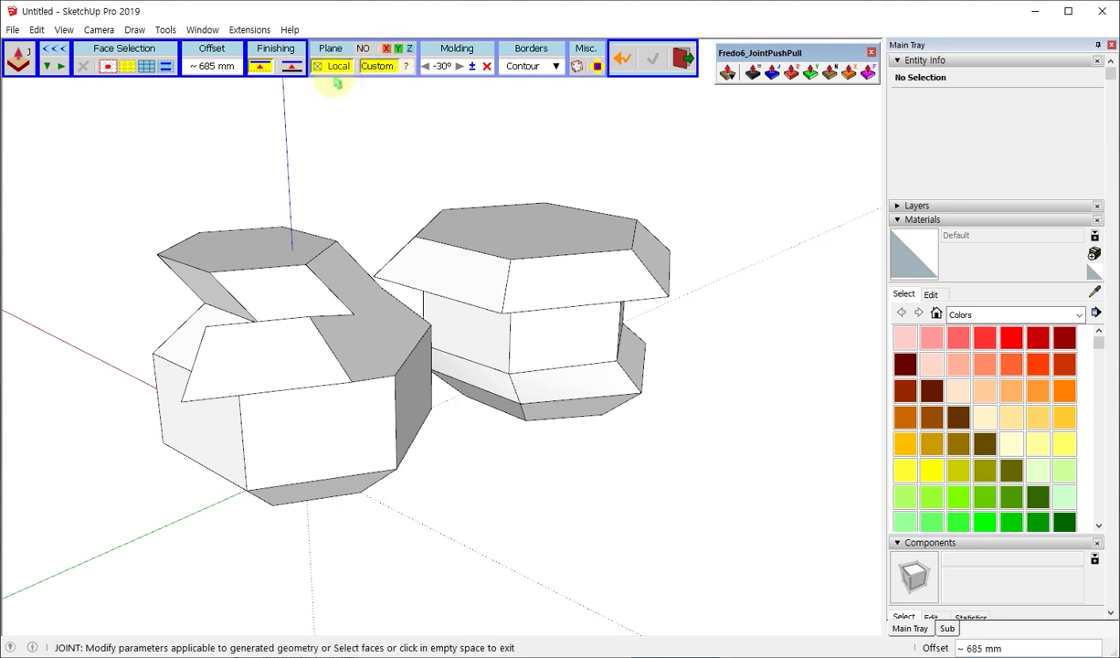
left_click(361, 52)
mouse_move(581, 237)
middle_mouse_down()
mouse_move(451, 302)
mouse_move(450, 170)
middle_mouse_up()
left_click(403, 169)
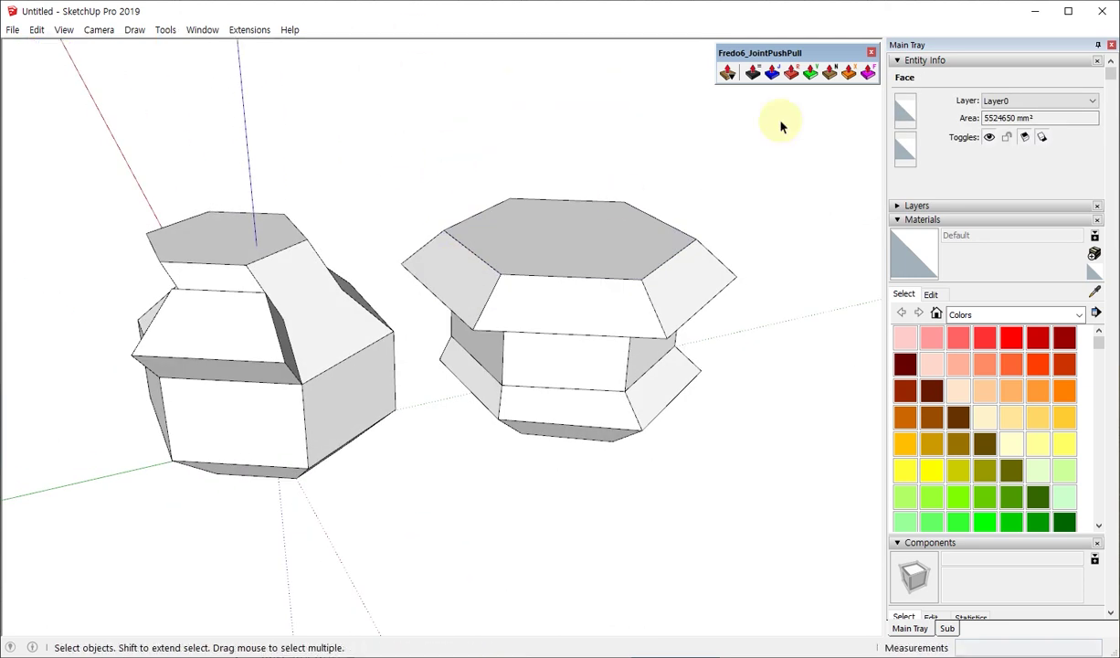
Step: Reactivate Joint Push Pull and push the right solid's top face upward
left_click(772, 73)
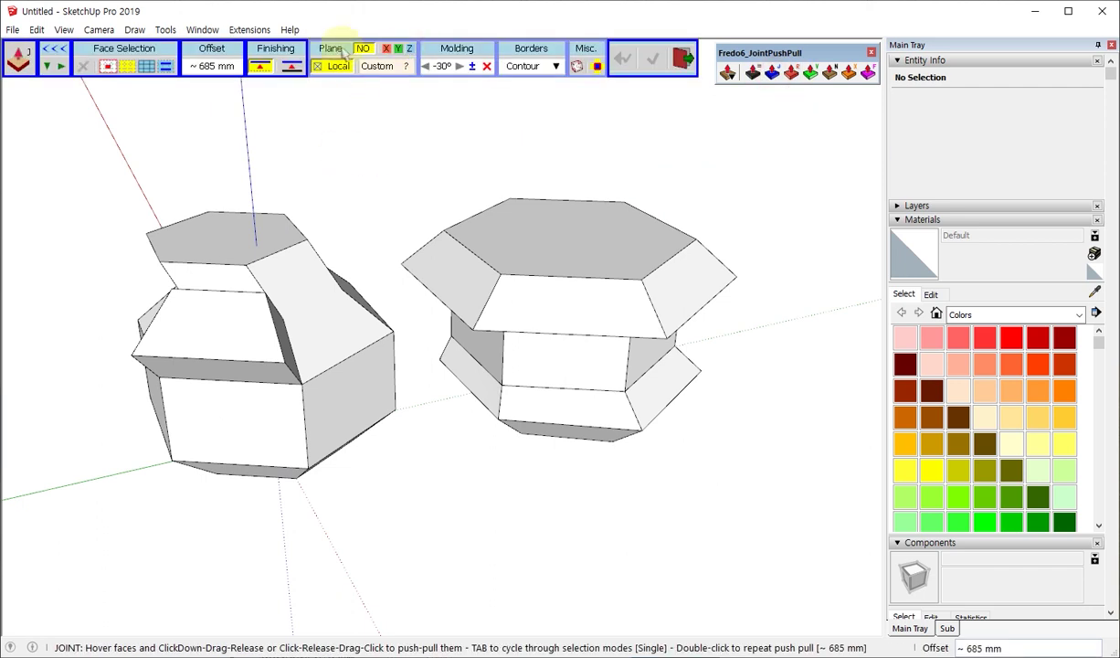
middle_click_drag(533, 233, 515, 262)
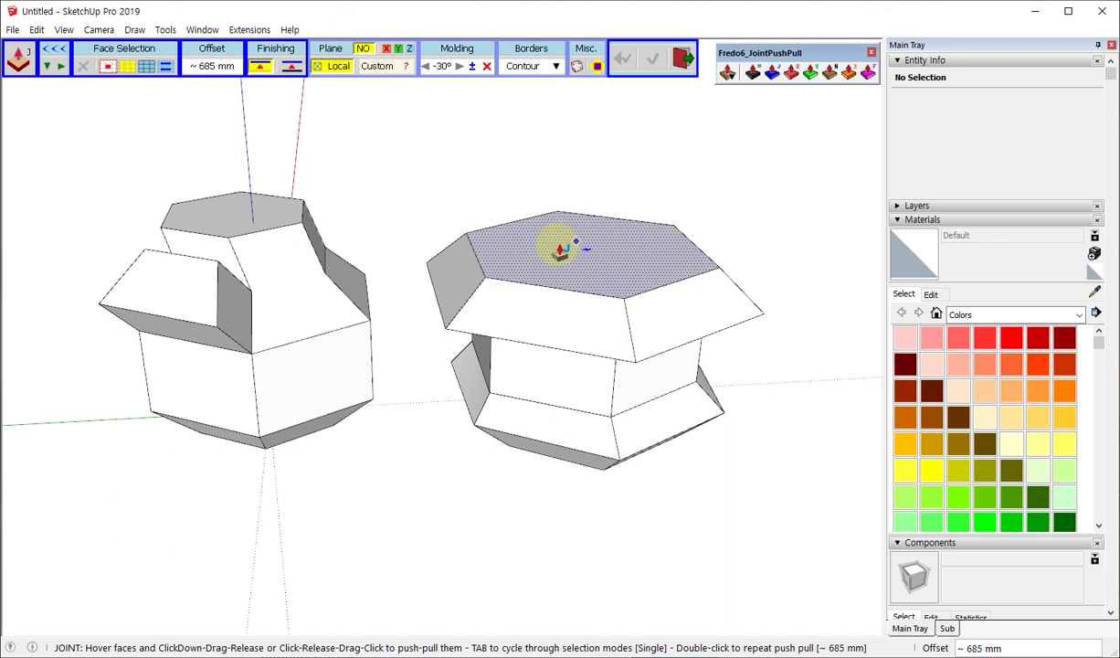
mouse_move(554, 248)
left_mouse_down()
mouse_move(592, 167)
mouse_move(562, 183)
mouse_move(564, 174)
left_mouse_up()
Step: Push a side face of the new upper section outward to 680 mm
left_click_drag(520, 225, 509, 259)
middle_click_drag(509, 259, 601, 308)
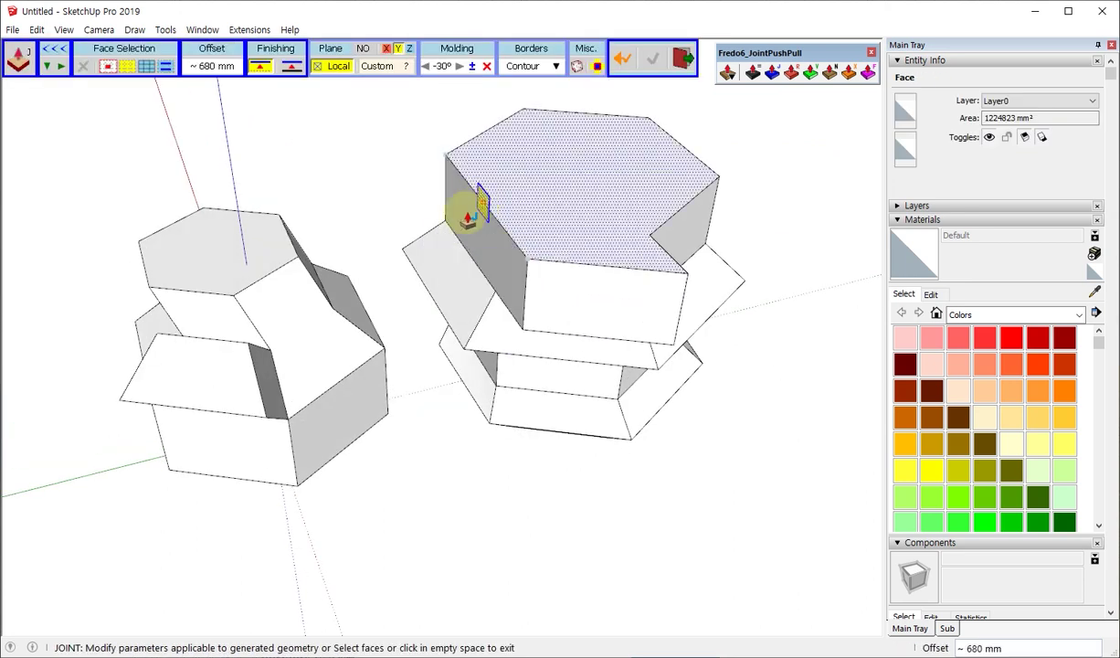
left_click(674, 358)
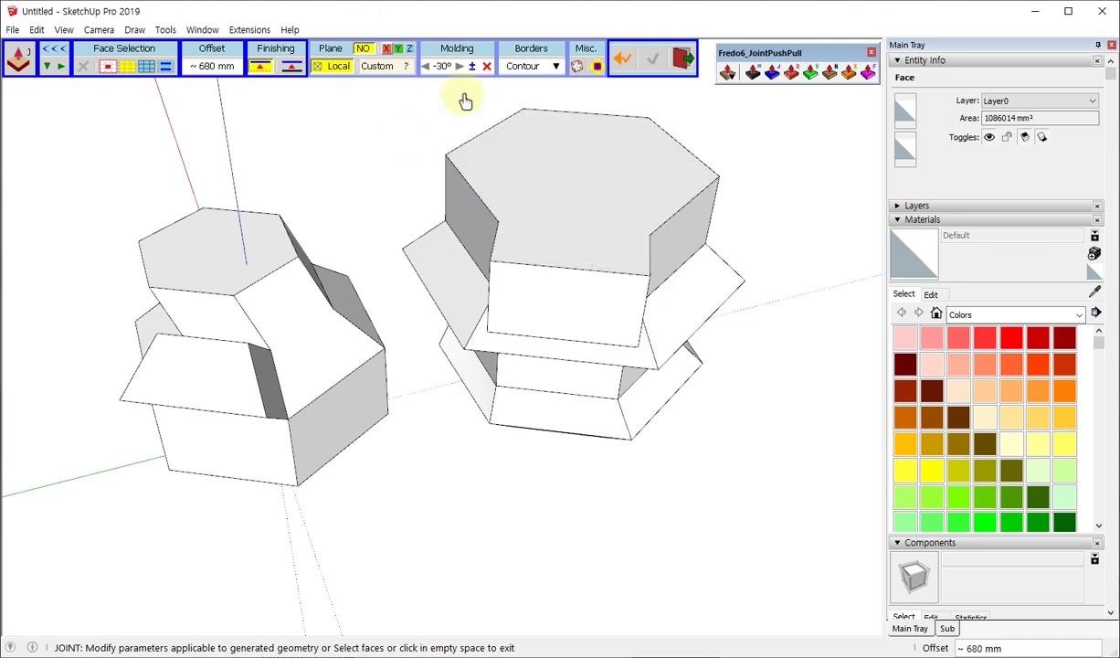
mouse_move(527, 356)
middle_mouse_down()
mouse_move(445, 382)
mouse_move(462, 342)
middle_mouse_up()
Step: Undo the extrusions to return both solids to plain chamfered hexagons
key("Escape")
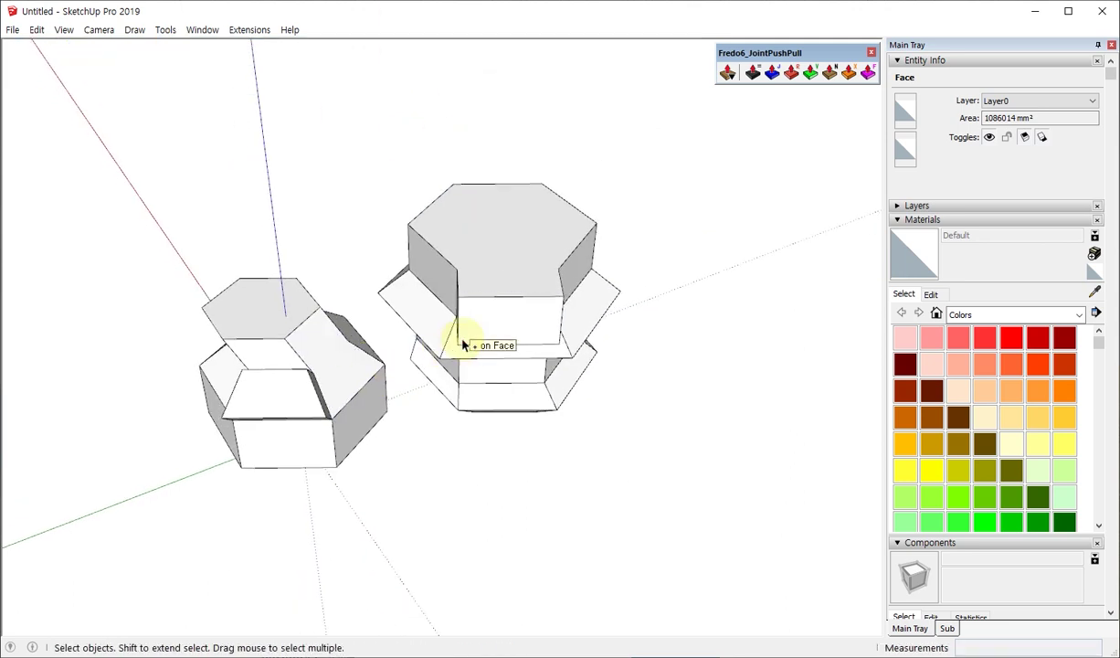
key("ctrl+z")
key("ctrl+z")
key("ctrl+z")
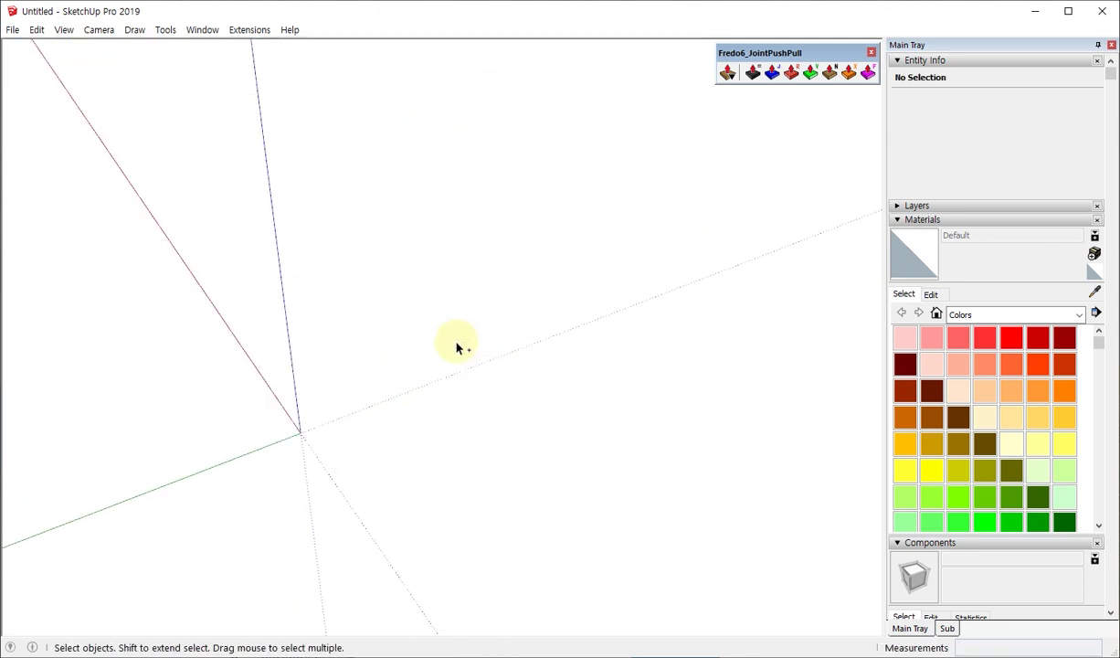
key("ctrl+y")
scroll(464, 203, "up", 2)
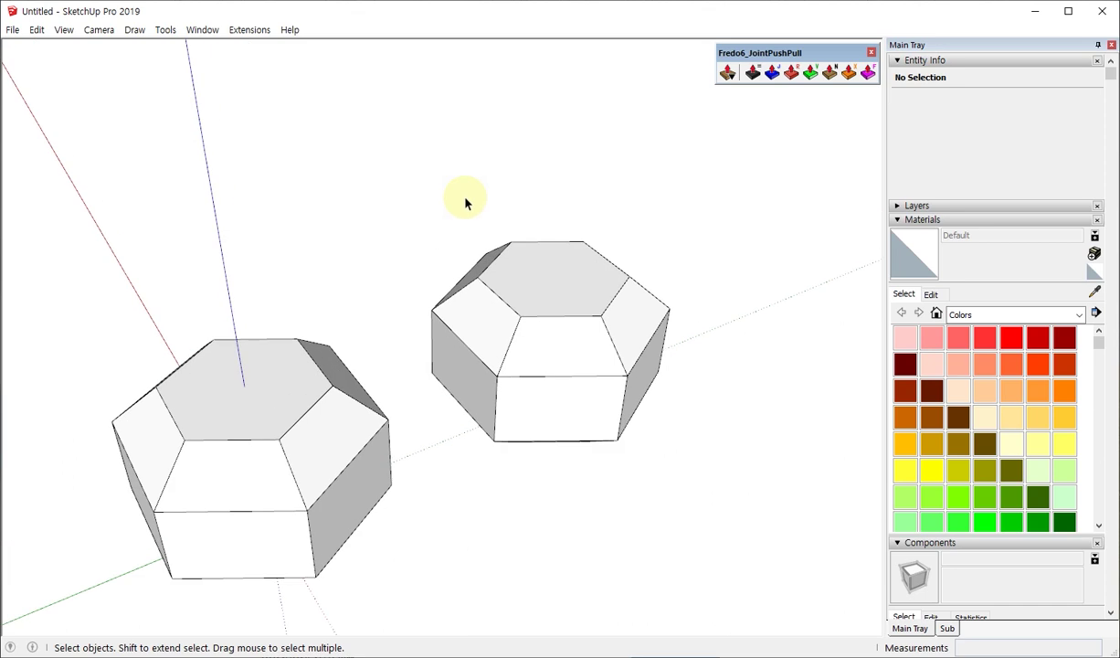
Step: With Joint Push Pull and Molding on, push the right hexagon's top face up 487 mm
left_click(773, 73)
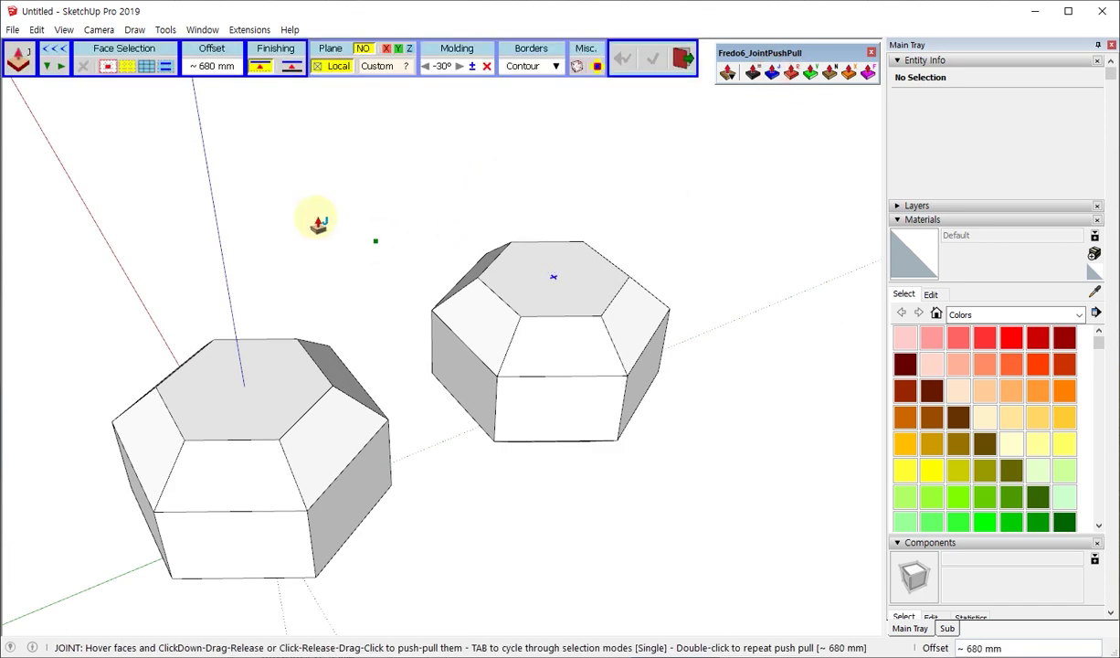
left_click(461, 51)
scroll(510, 282, "up", 2)
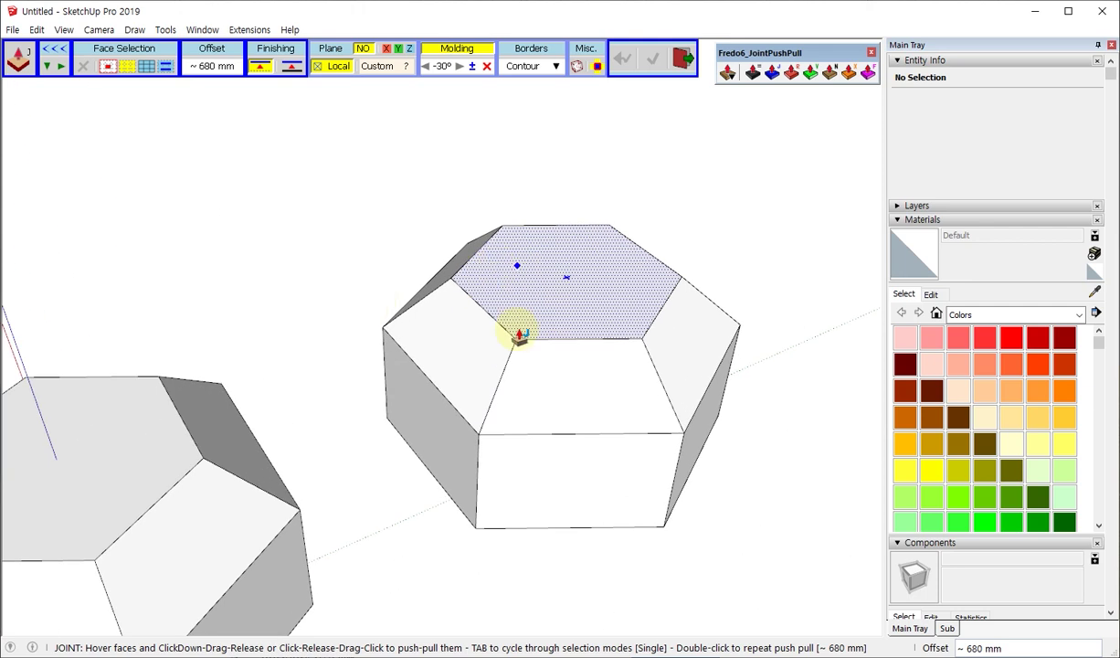
scroll(425, 285, "down", 2)
left_click(438, 262)
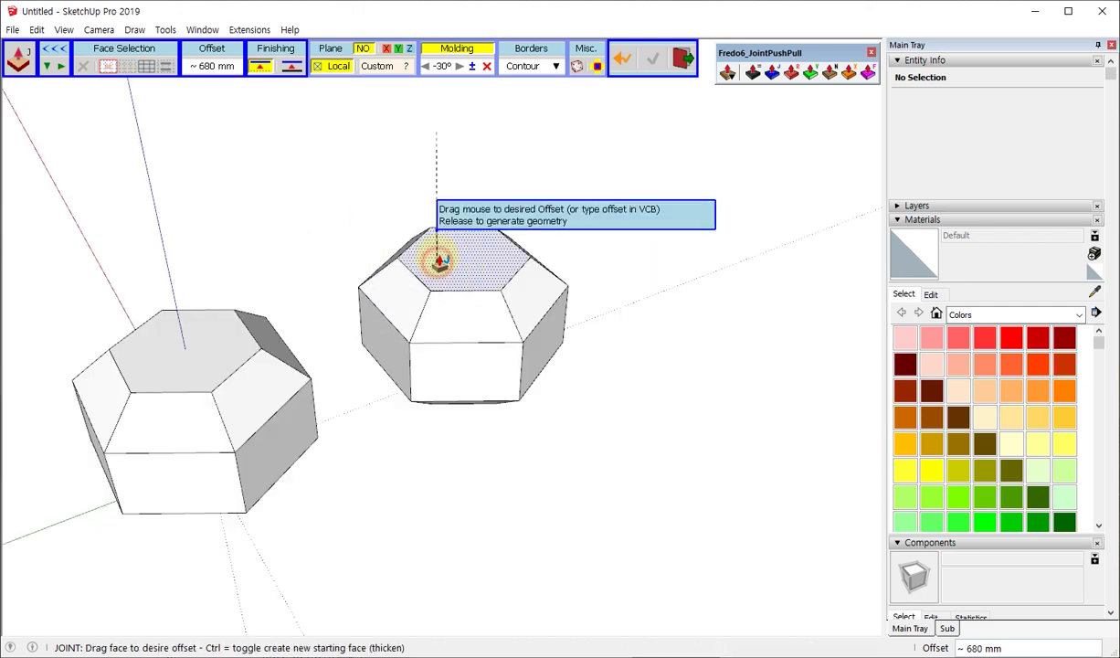
left_click_drag(439, 262, 438, 233)
Step: Step the Molding angle through -15°, -20°, -25° back to -30°, then open its Deviation angle entry
scroll(458, 197, "up", 3)
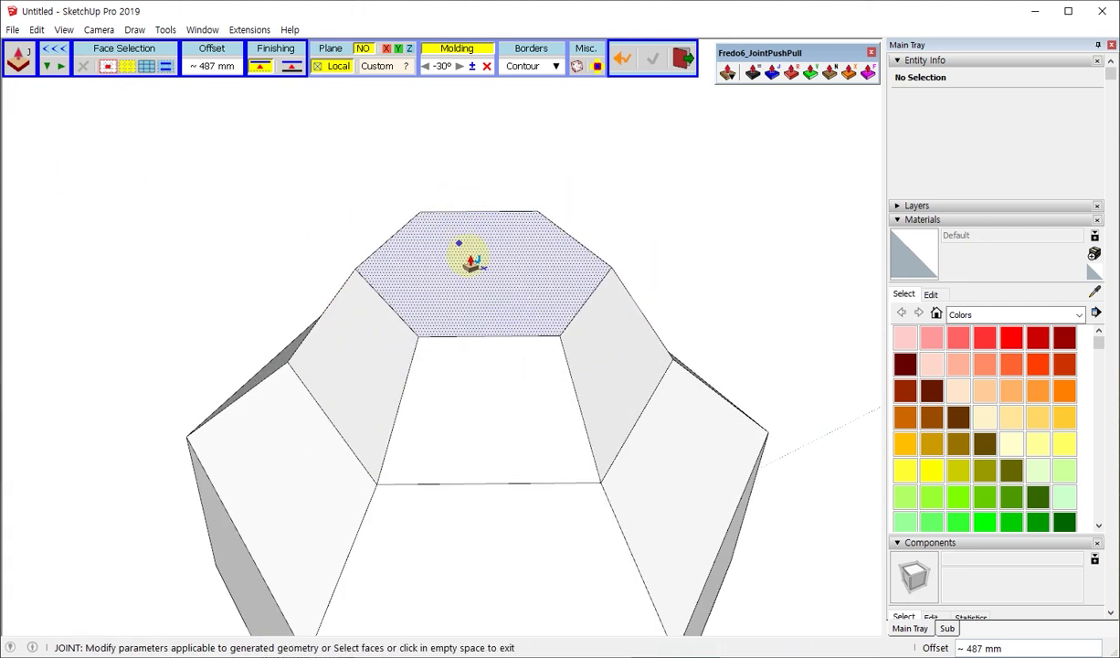
middle_click_drag(492, 288, 536, 229)
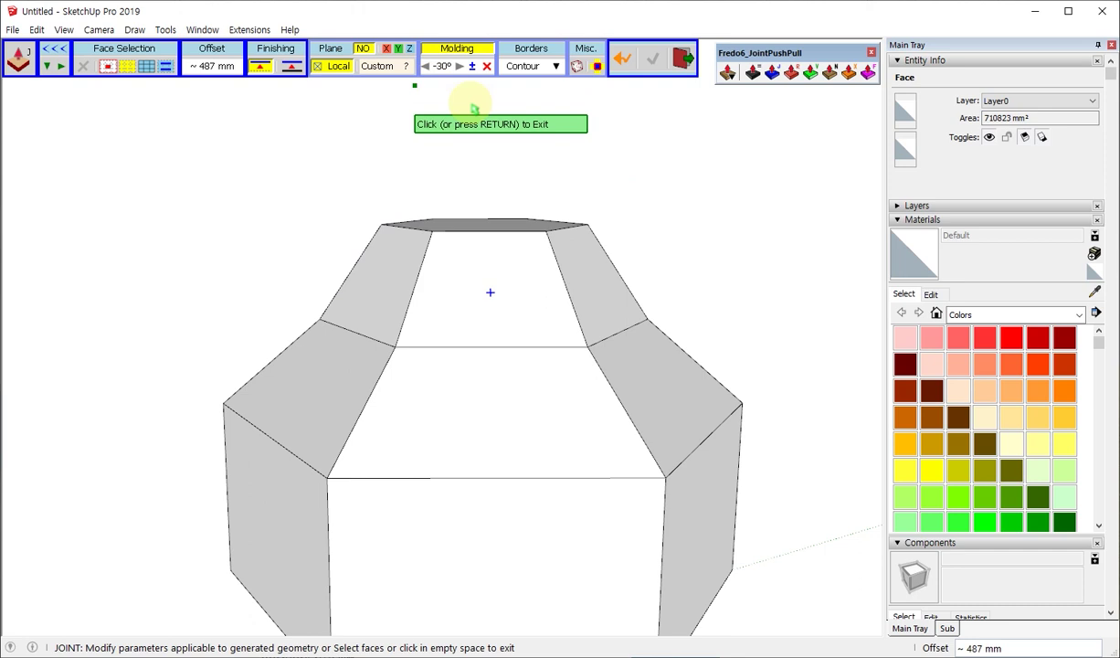
left_click(461, 73)
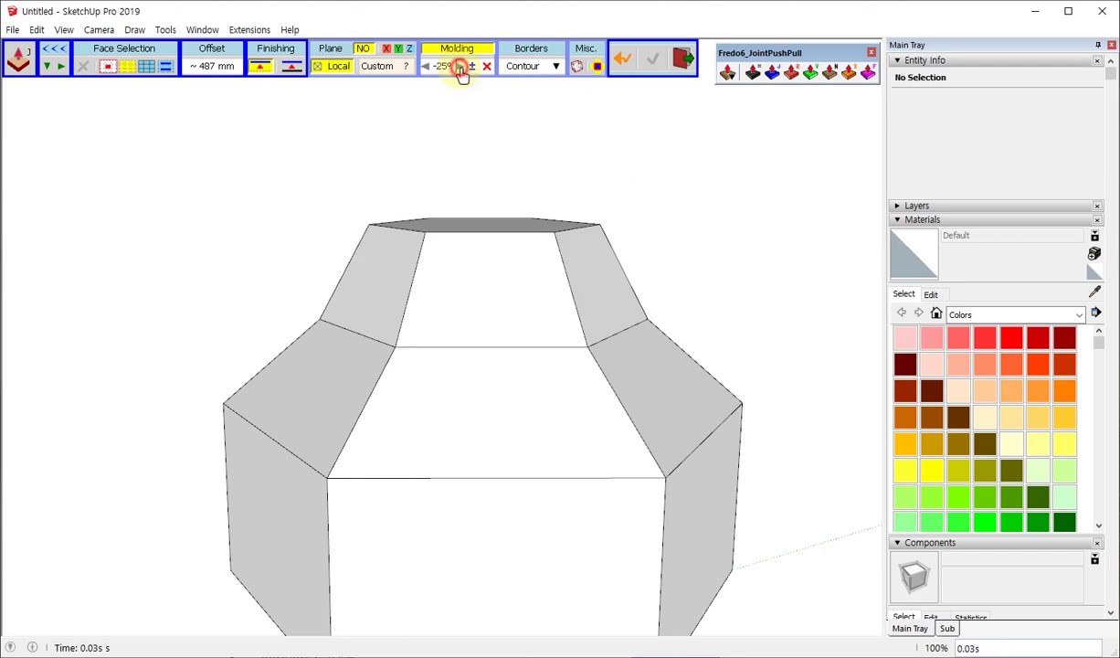
left_click(459, 73)
left_click(460, 74)
left_click(427, 74)
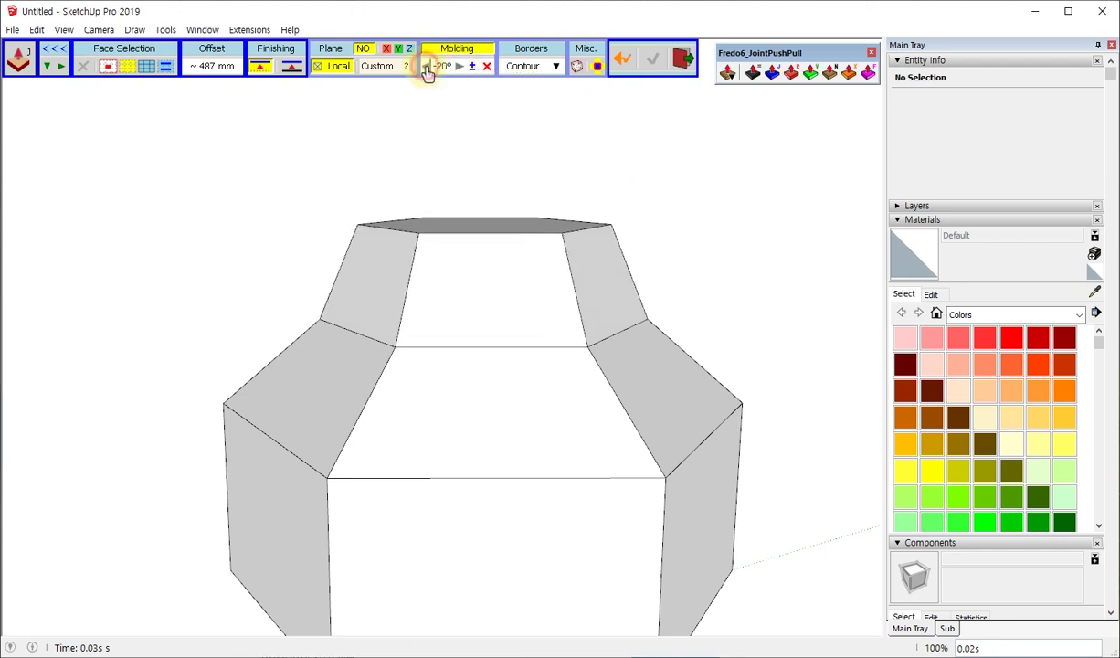
left_click(427, 73)
left_click(427, 73)
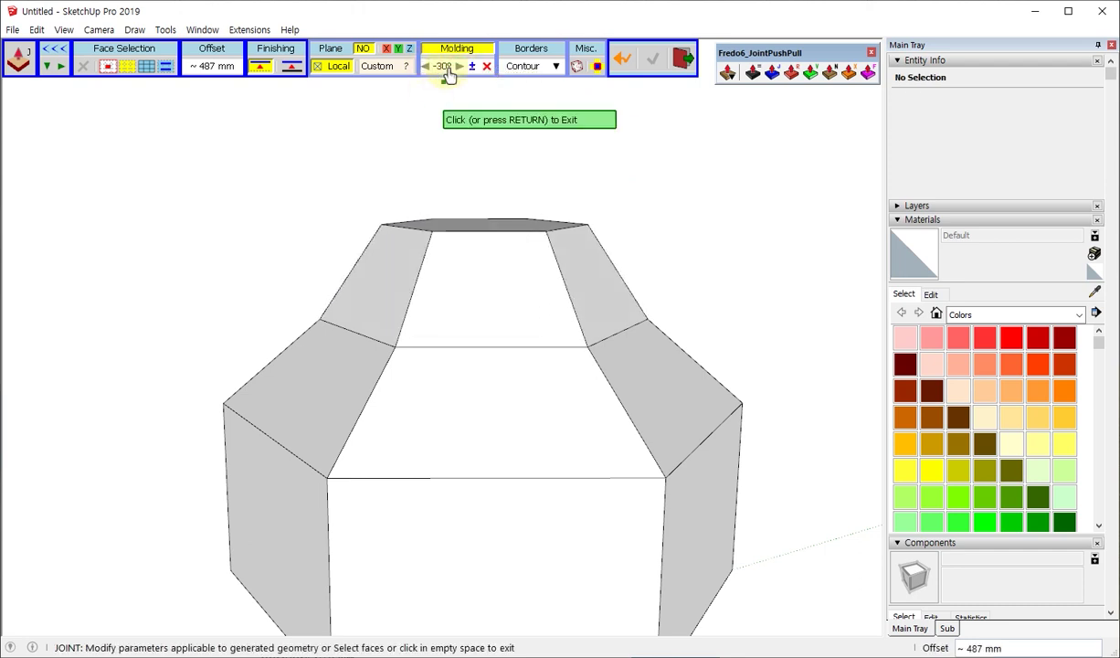
left_click(443, 67)
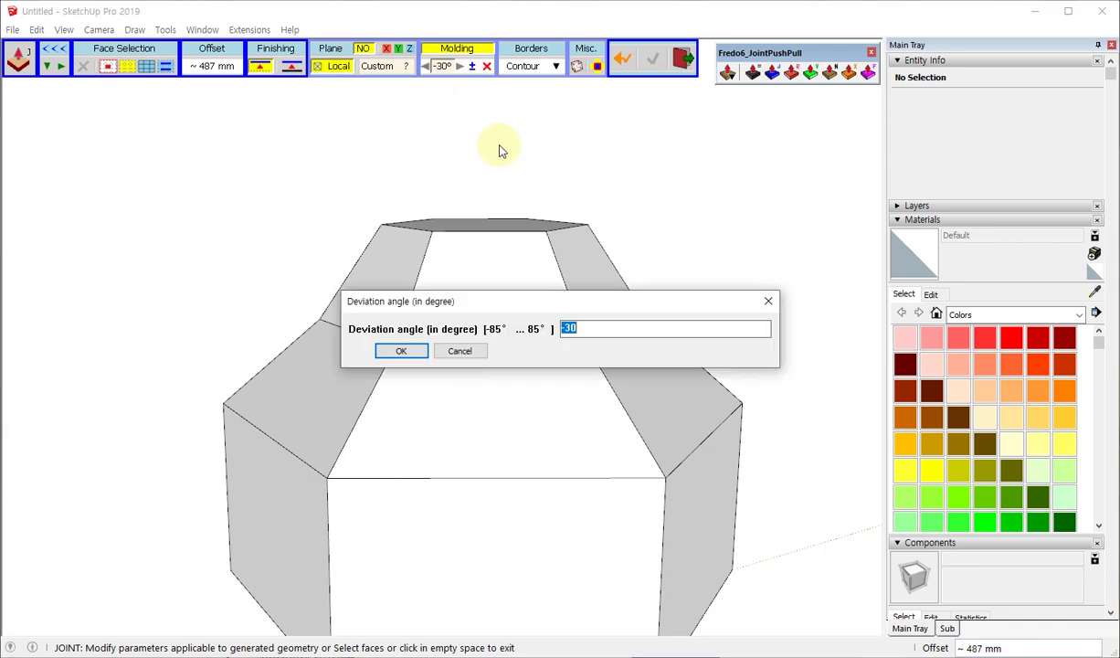
type("30")
Step: Enter a 30° deviation angle and inspect the flared top extrusion
key("Return")
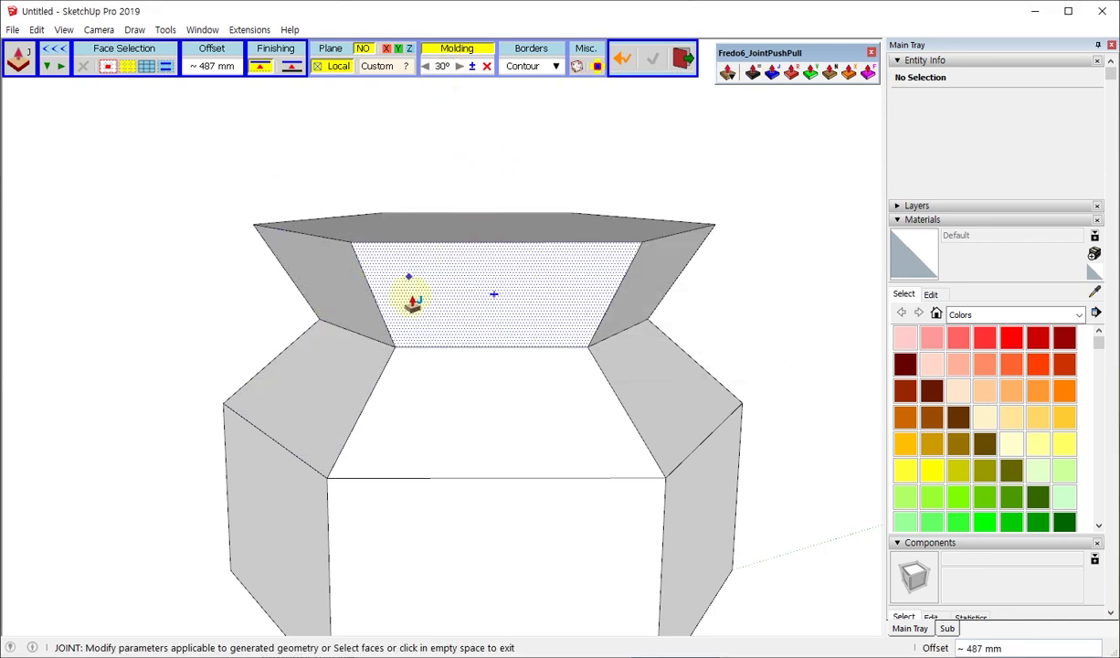
mouse_move(408, 274)
middle_mouse_down()
mouse_move(258, 265)
mouse_move(468, 265)
mouse_move(526, 350)
mouse_move(492, 207)
middle_mouse_up()
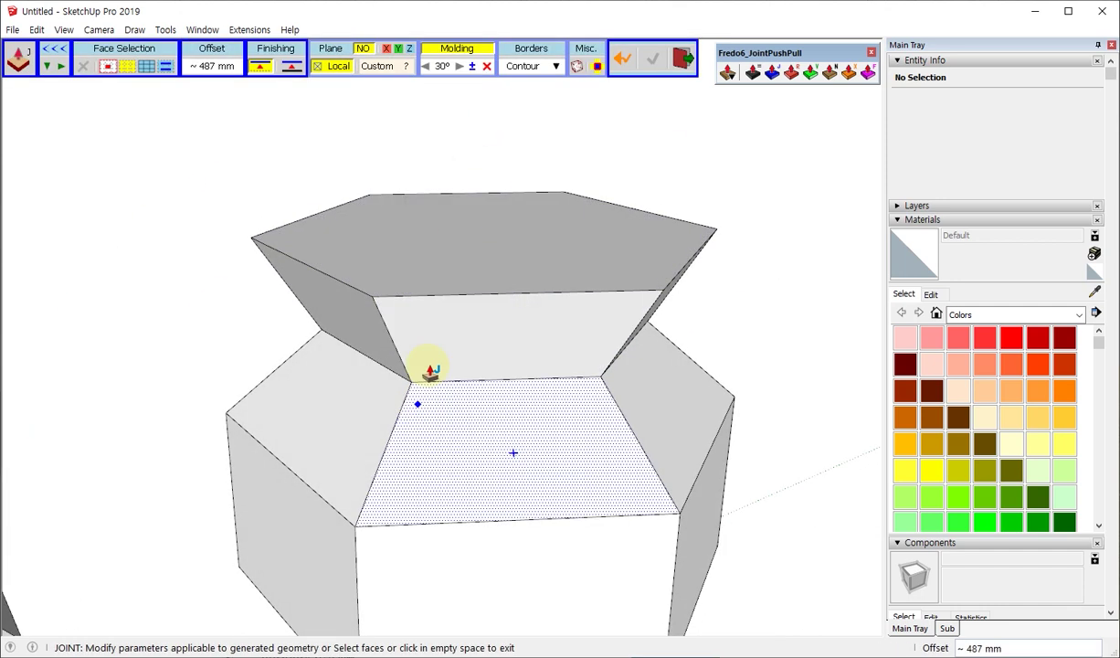
middle_click_drag(420, 366, 451, 155)
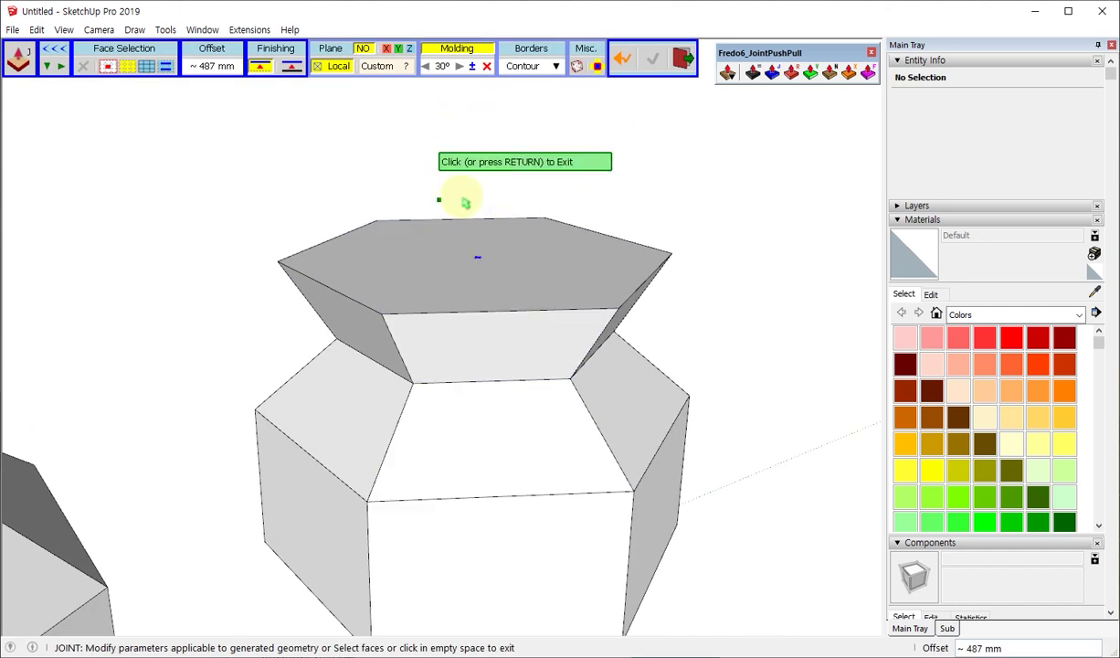
middle_click_drag(463, 198, 431, 176)
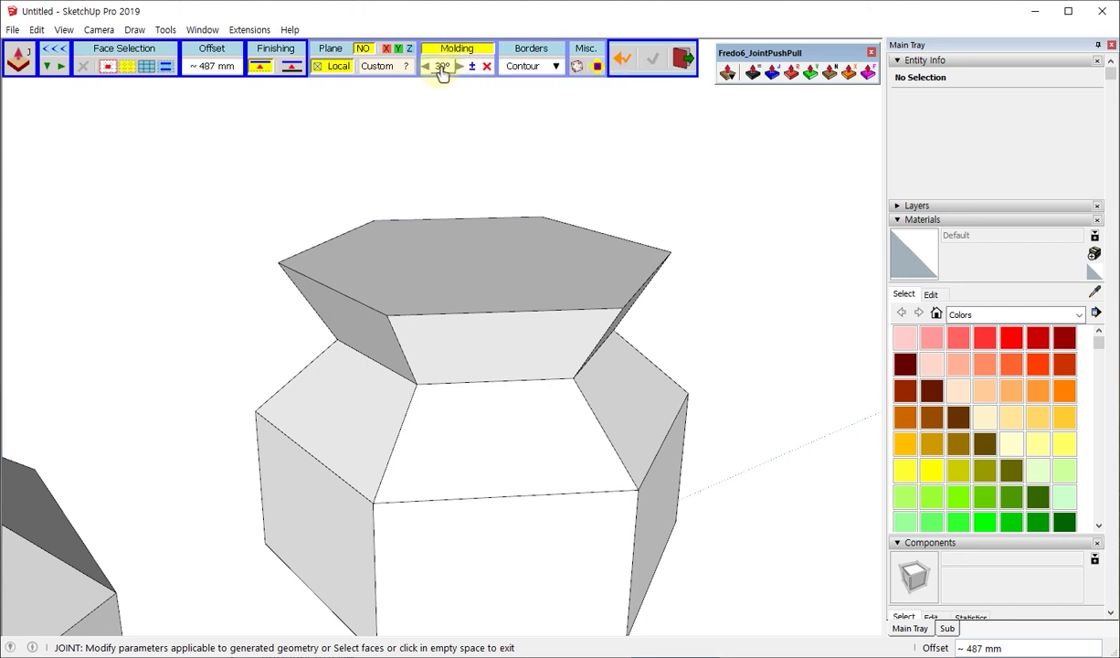
Step: Flip the Molding angle sign back and forth with ±, then reset it to 0°
left_click(440, 67)
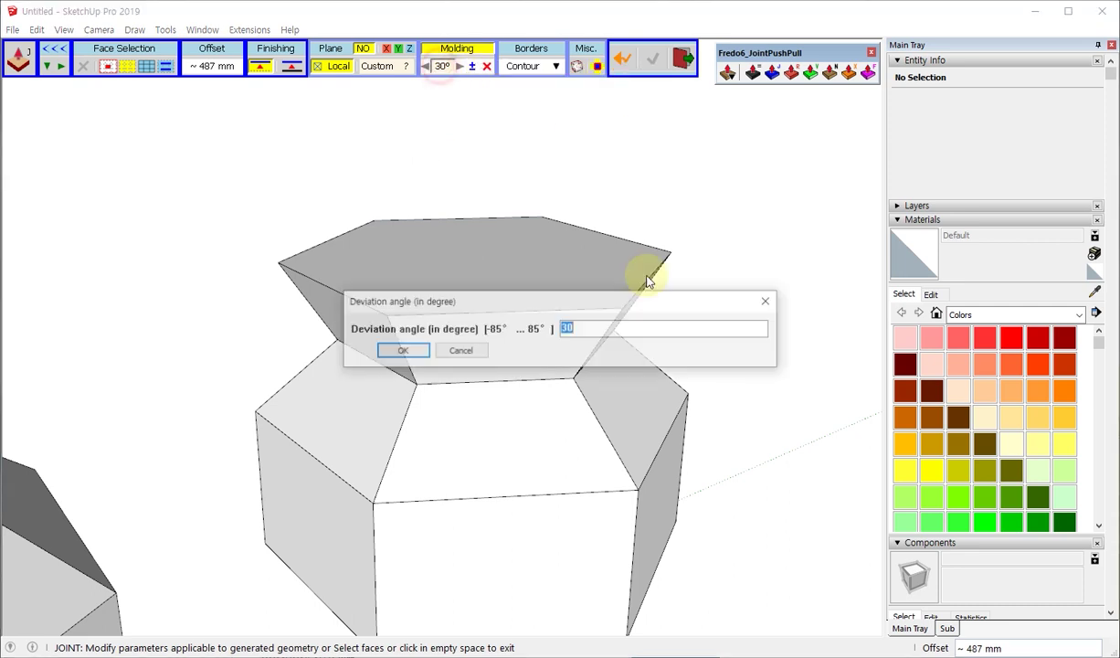
left_click(460, 351)
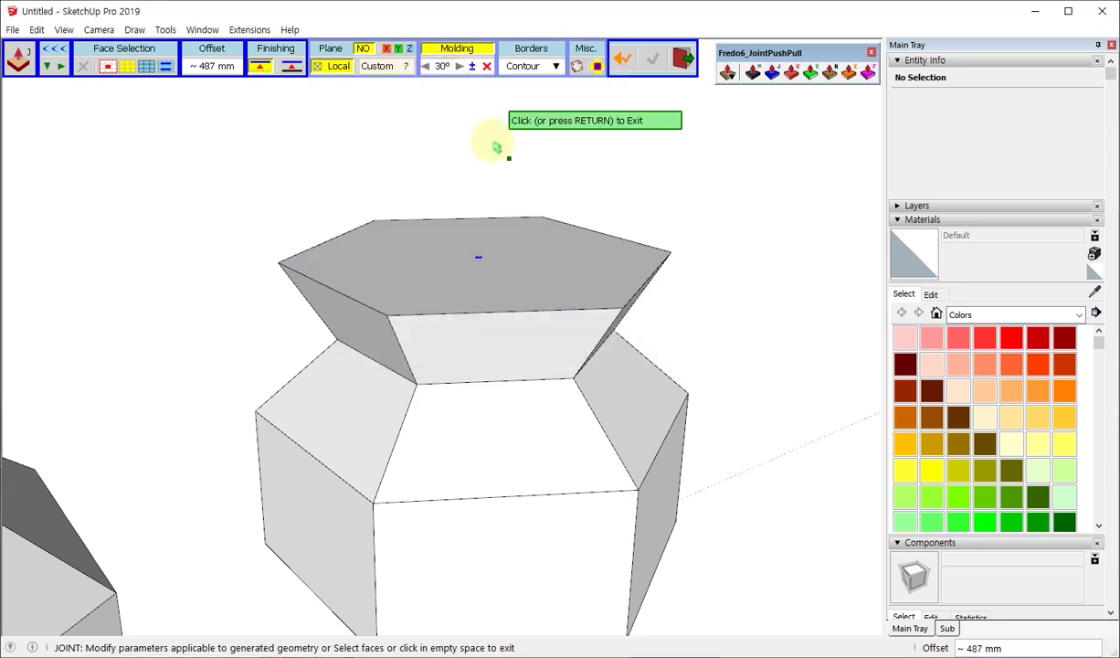
left_click(473, 71)
left_click(473, 71)
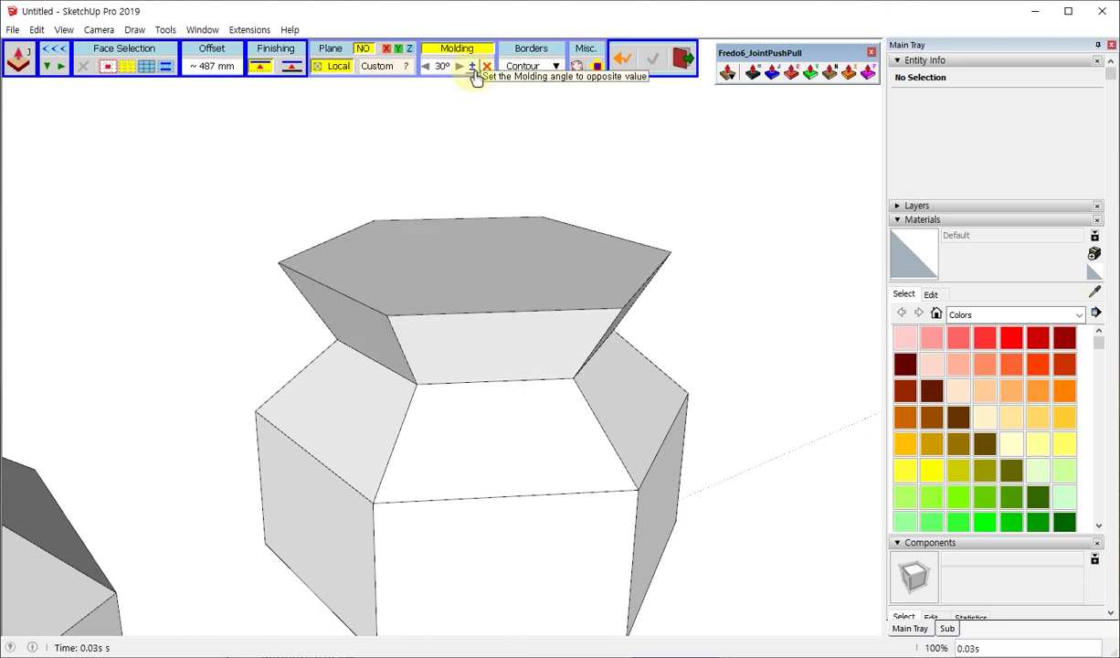
left_click(472, 69)
left_click(472, 68)
left_click(473, 71)
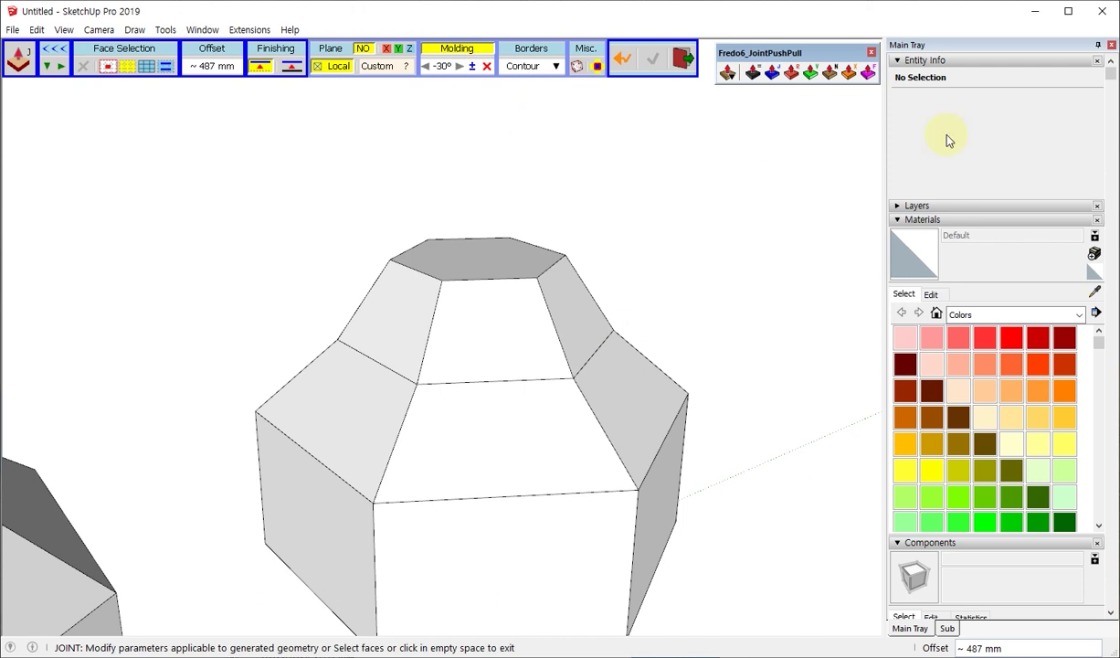
left_click(487, 69)
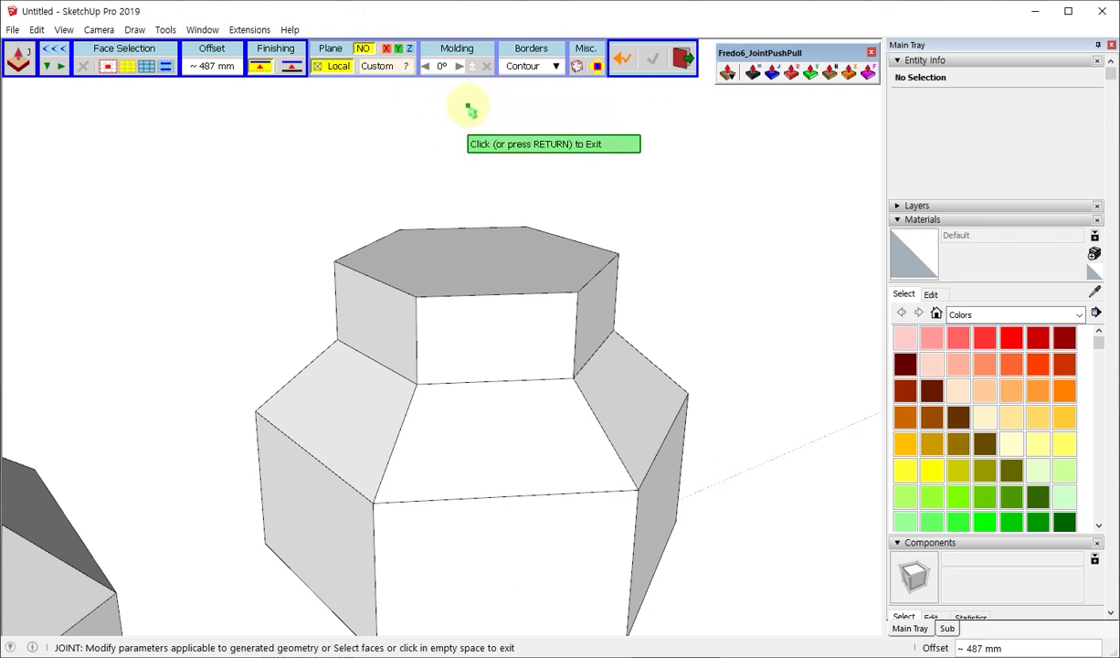
Step: Commit the straight-sided extrusion of the hexagonal solid
mouse_move(512, 121)
middle_mouse_down()
mouse_move(577, 193)
mouse_move(622, 185)
middle_mouse_up()
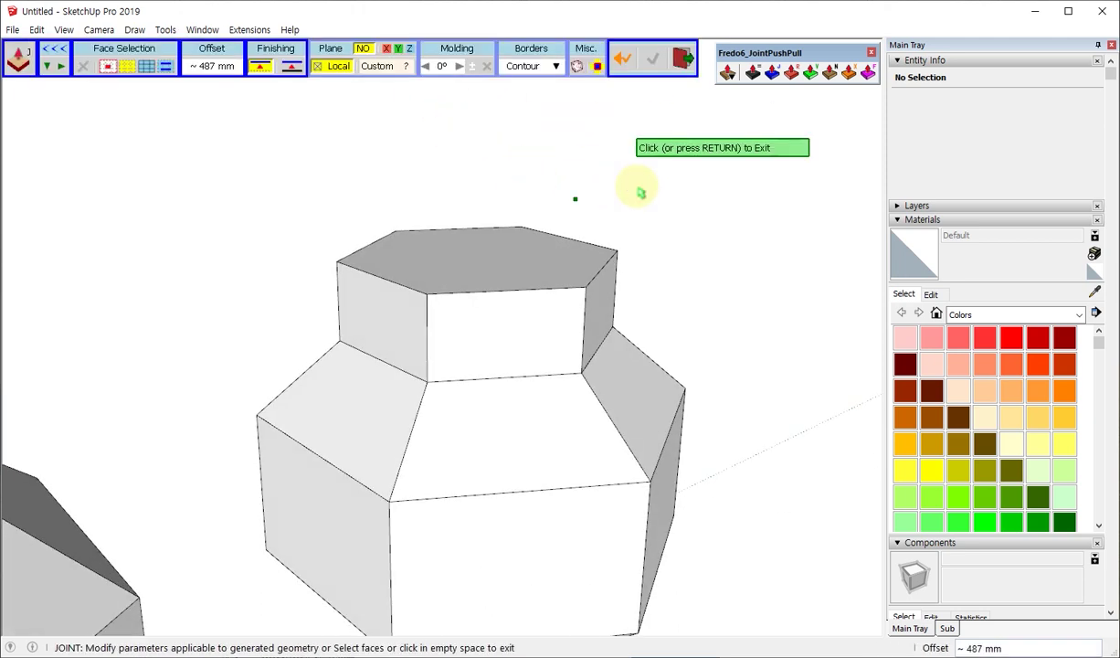
scroll(639, 190, "down", 5)
scroll(585, 189, "up", 5)
key("Return")
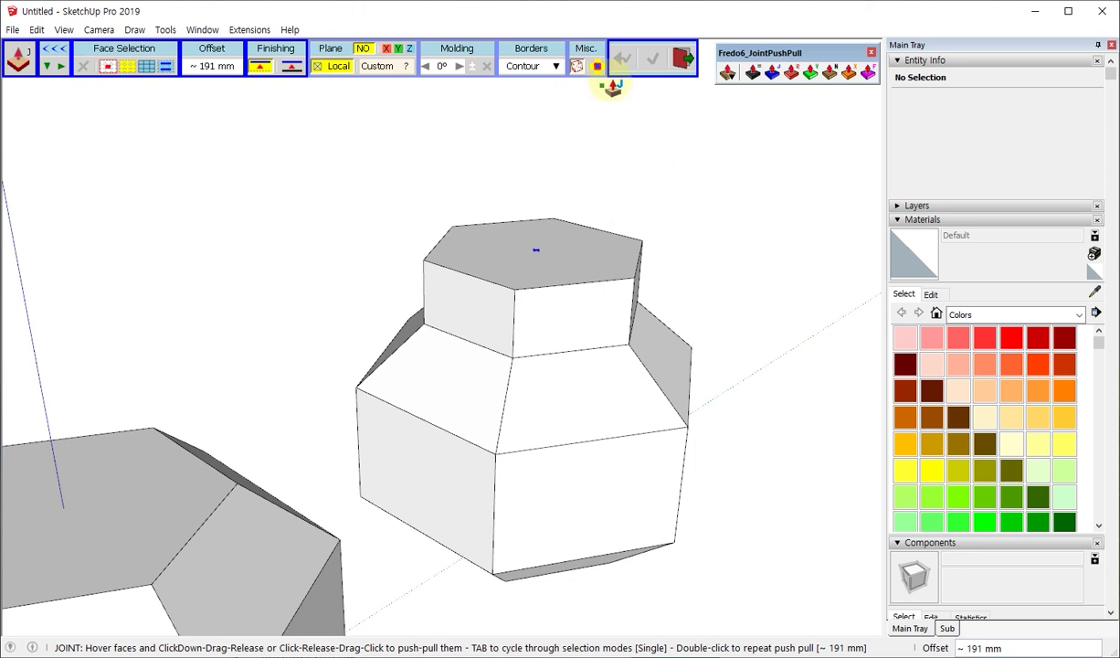
Step: Push the top hexagon face further upward with JointPushPull
left_click_drag(500, 263, 501, 221)
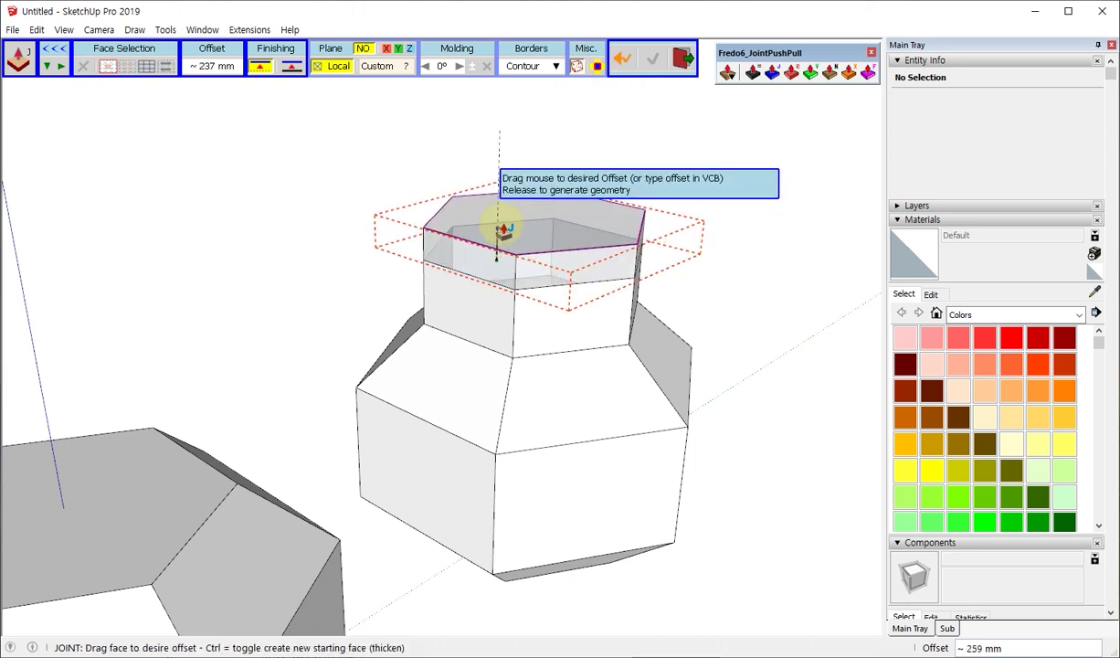
left_click(612, 195)
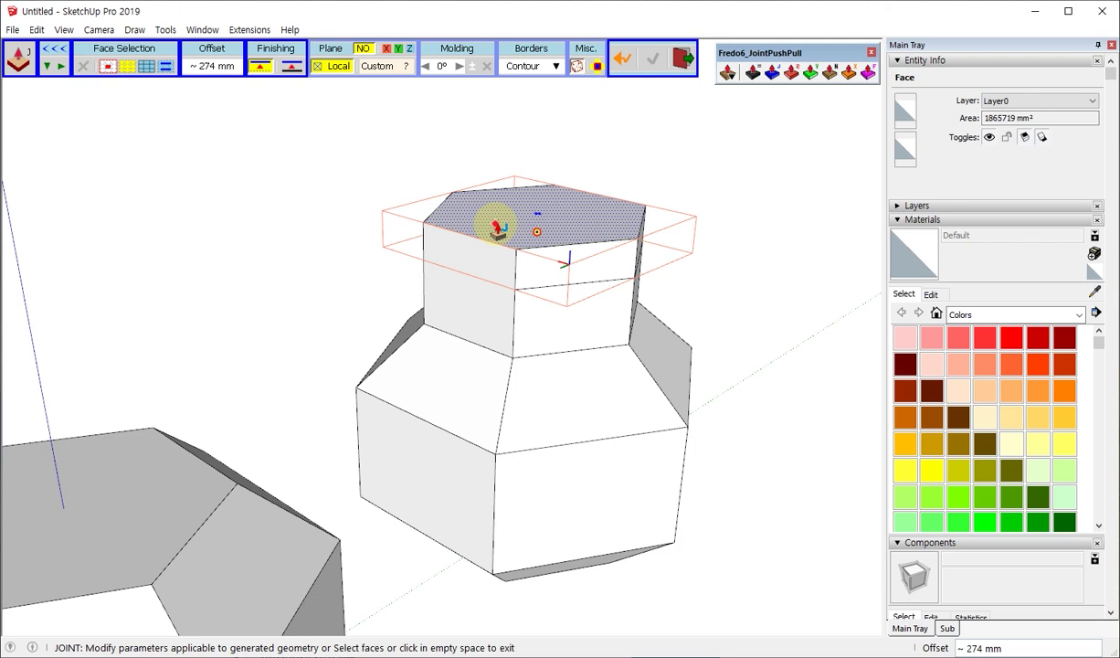
left_click_drag(494, 228, 493, 151)
left_click(490, 185)
Step: Push a lower chamfer face outward and finish with the tool
left_click_drag(595, 395, 603, 380)
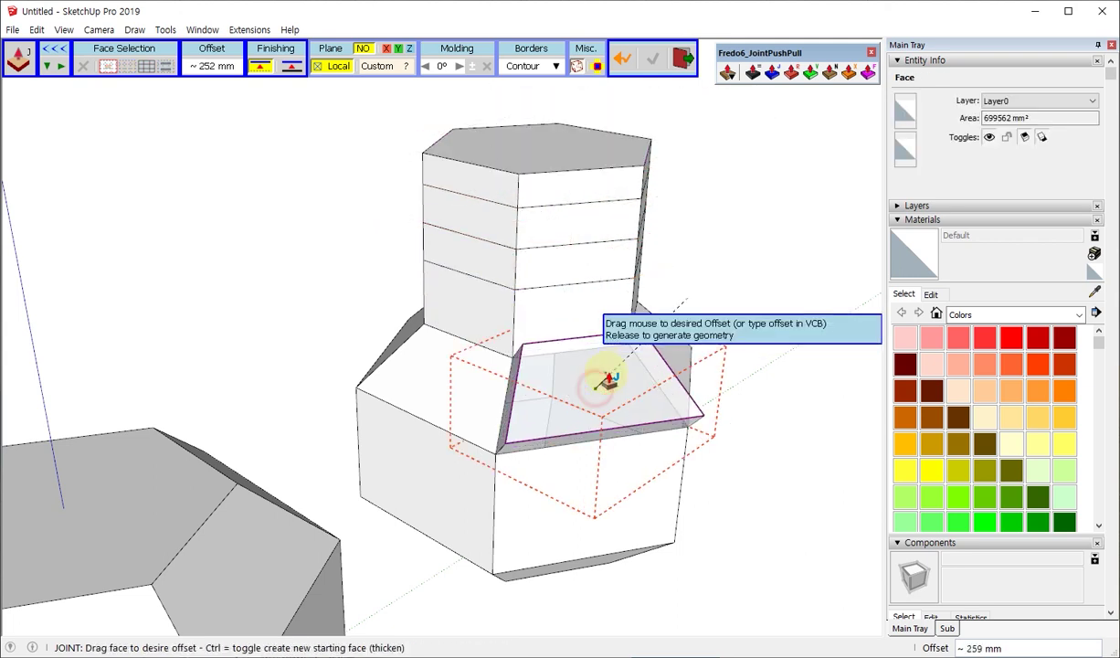
left_click(710, 308)
left_click(473, 149)
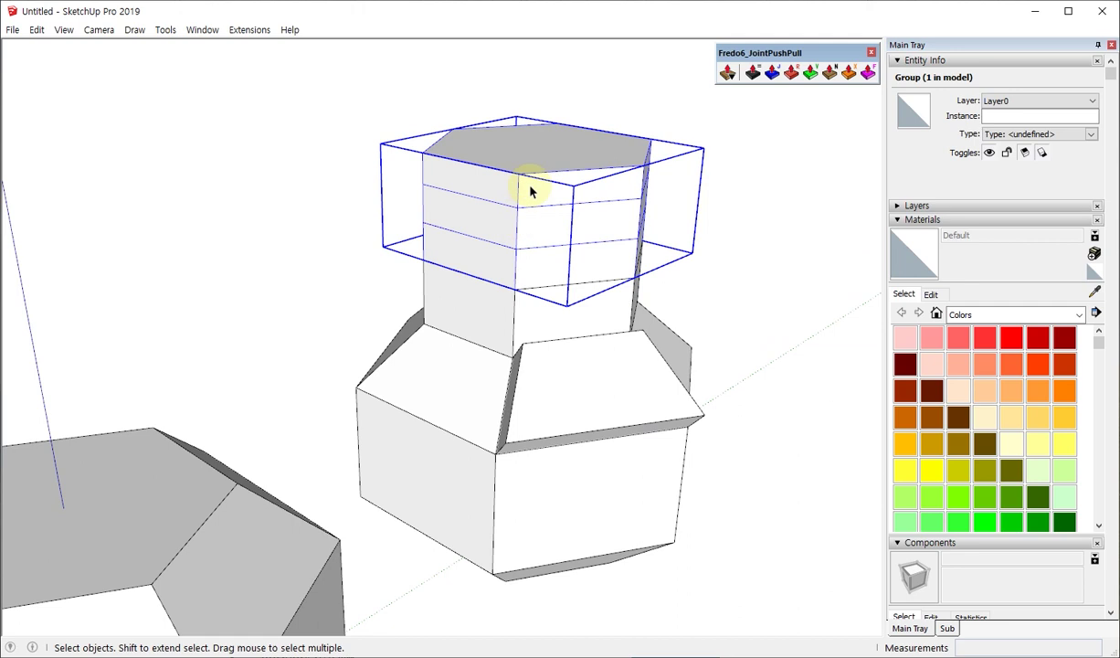
Step: Step out of the nested group edits, then crossing-select and delete the tower model
double_click(483, 178)
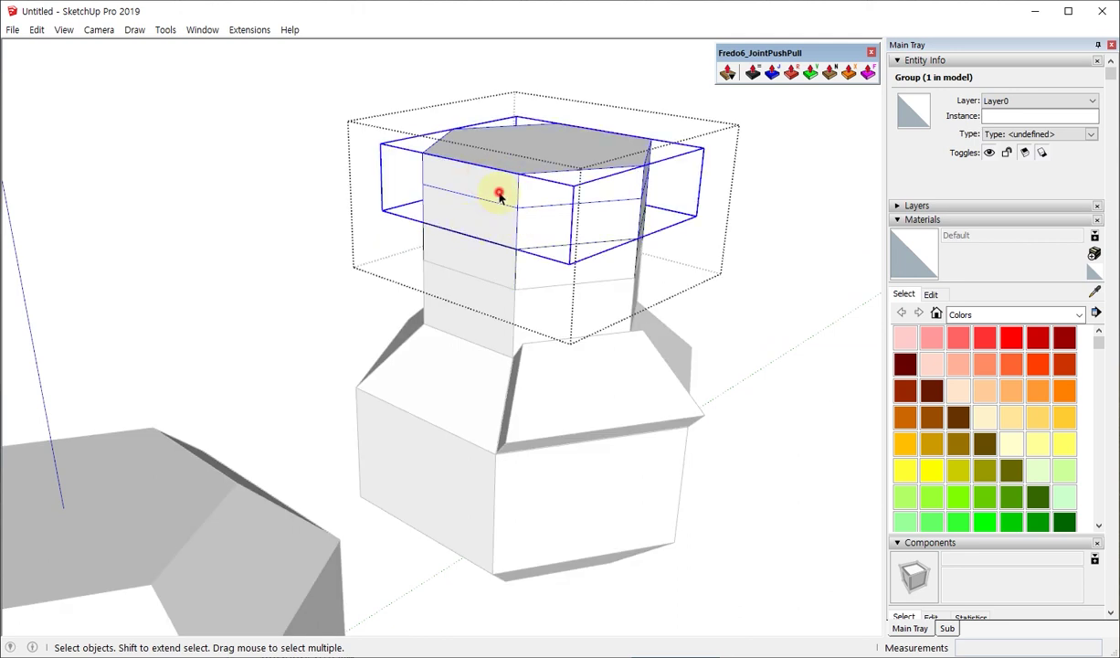
double_click(499, 195)
middle_click_drag(578, 350, 517, 229)
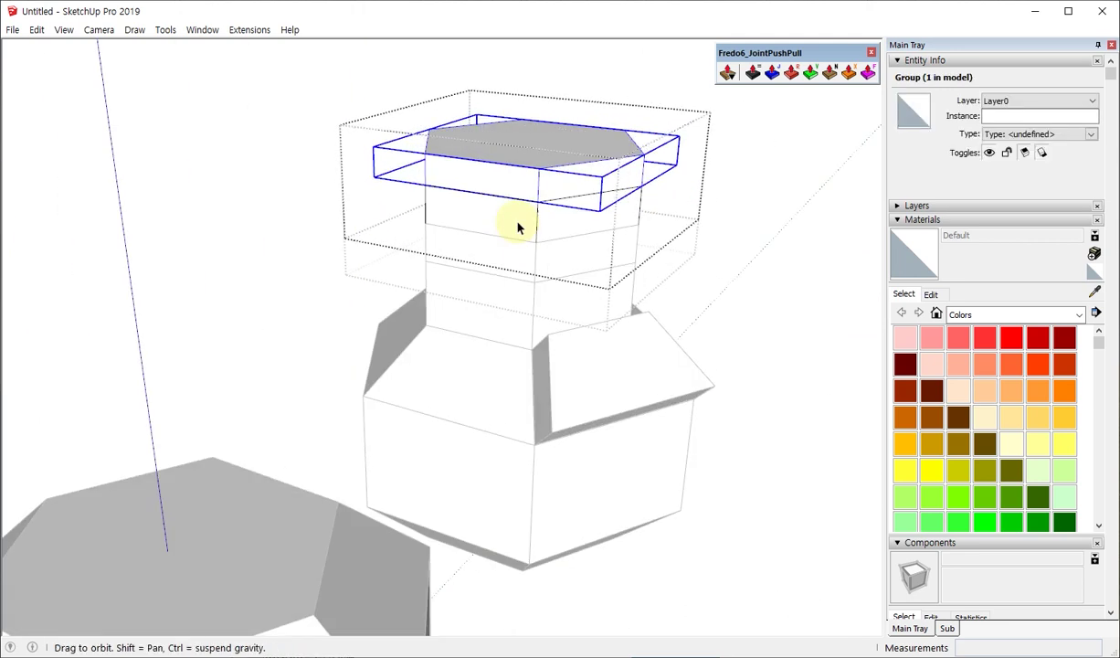
left_click(764, 309)
left_click(764, 309)
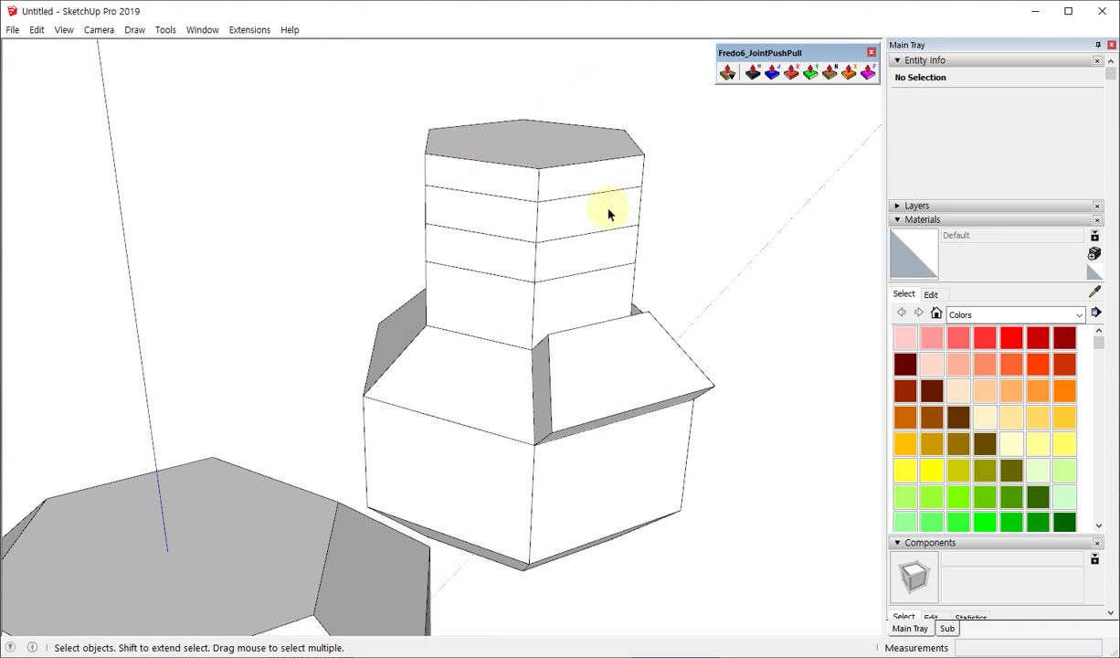
scroll(608, 214, "down", 3)
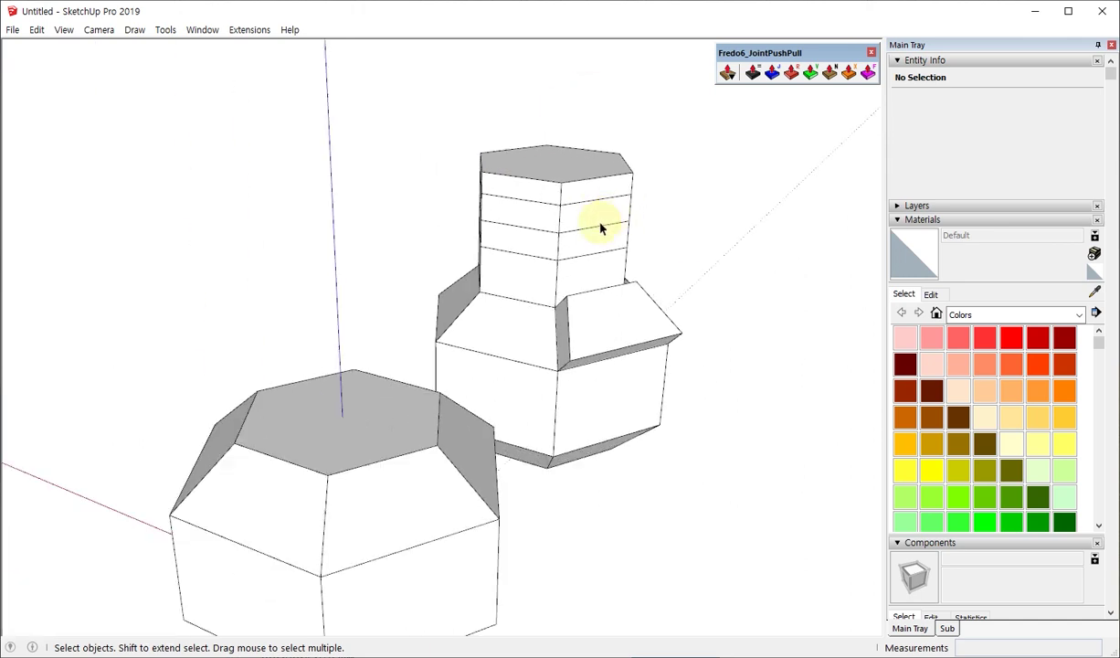
middle_click_drag(600, 223, 555, 282)
left_click_drag(722, 452, 529, 174)
key("Delete")
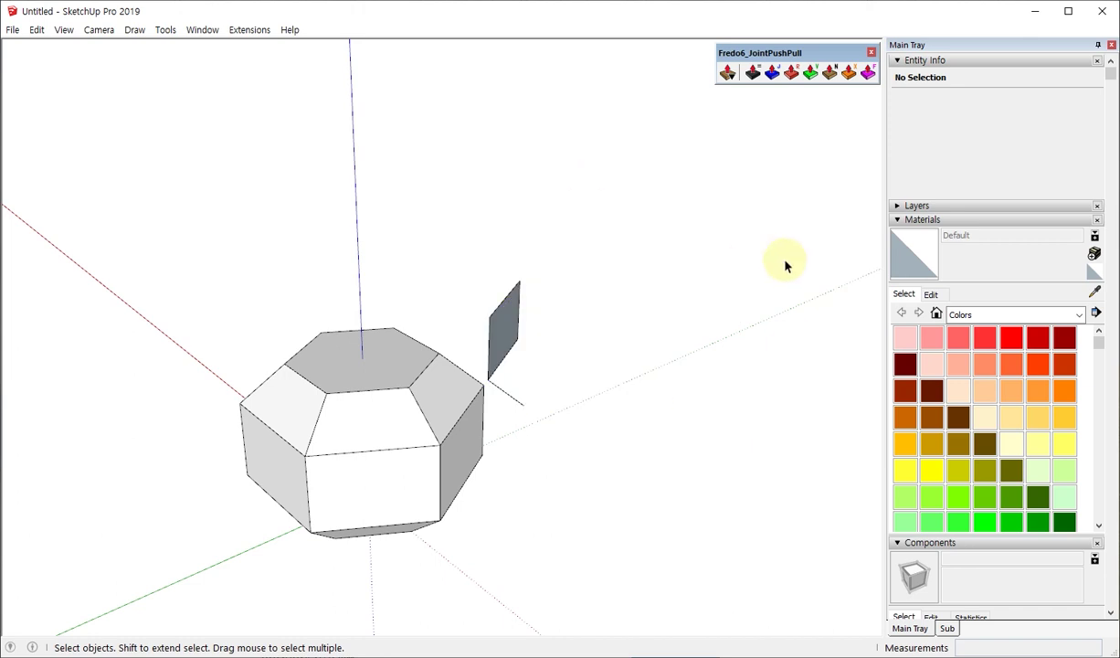
Step: Select and delete the stray grey face and its edge
middle_click_drag(630, 360, 578, 458)
left_click_drag(692, 475, 503, 242)
key("Delete")
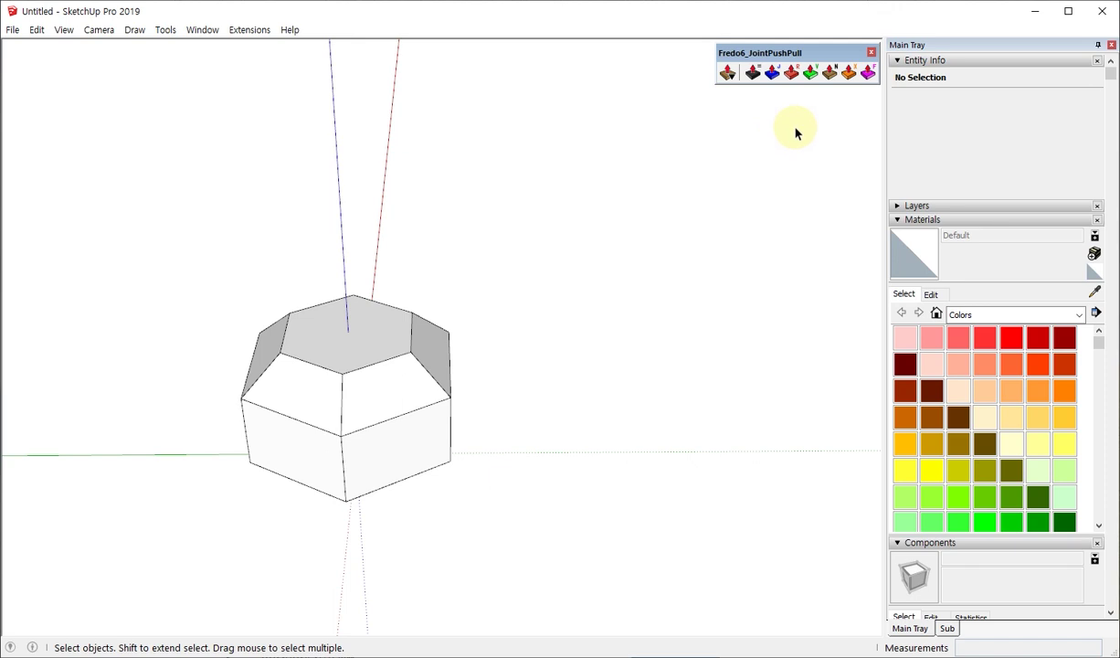
Step: Start JointPushPull Round mode and move its toolbar out of the way
left_click(795, 81)
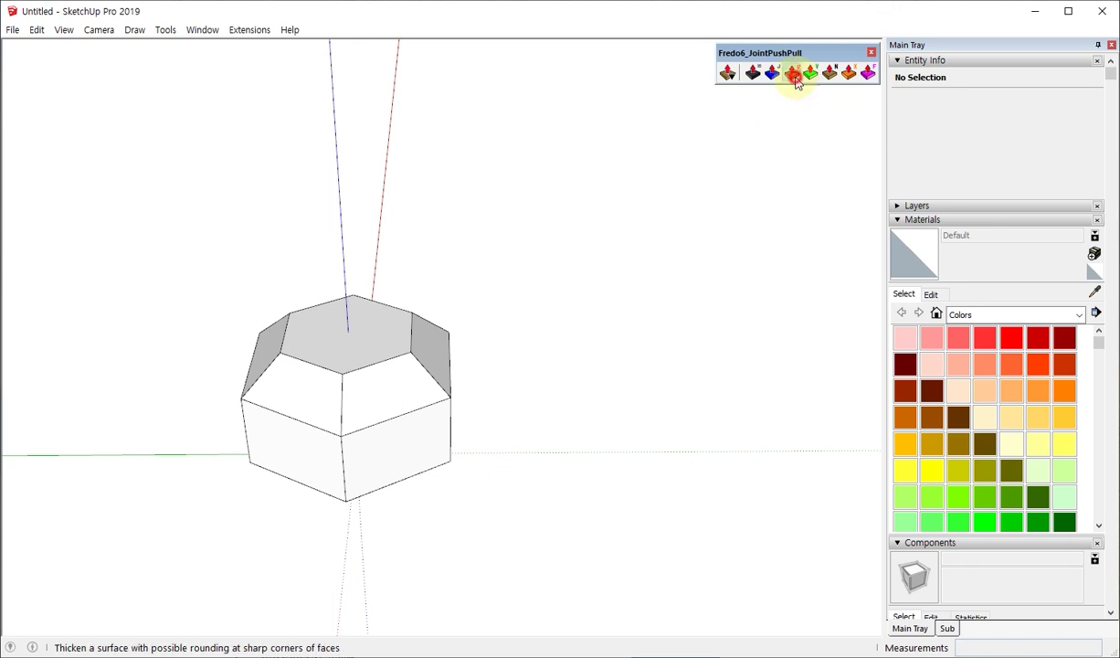
left_click(795, 81)
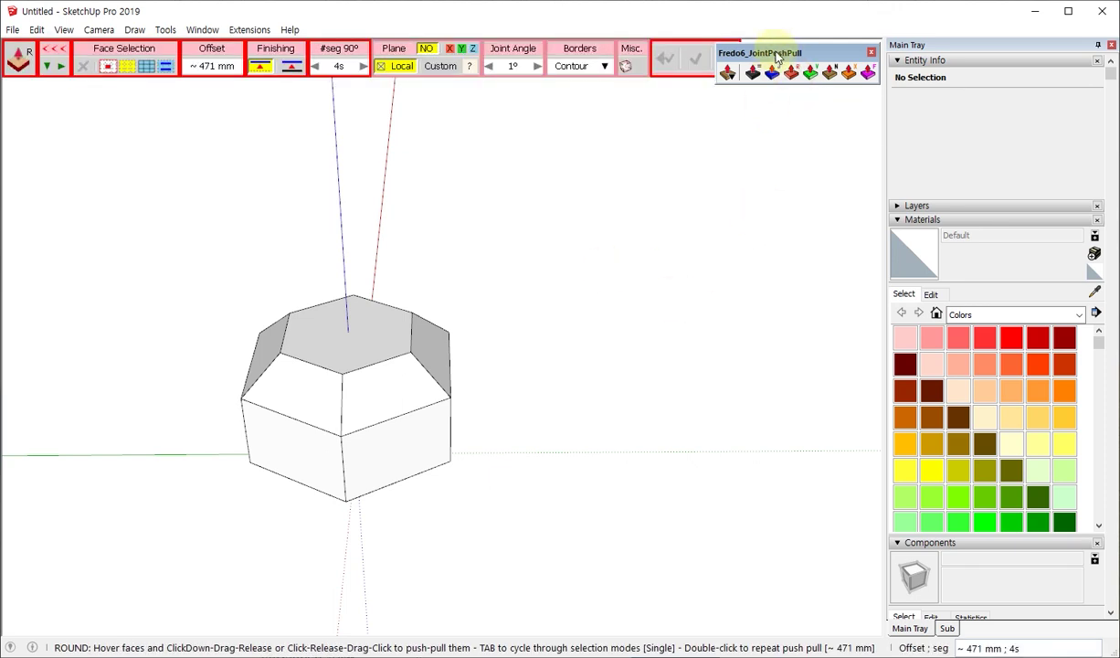
left_click_drag(776, 57, 781, 101)
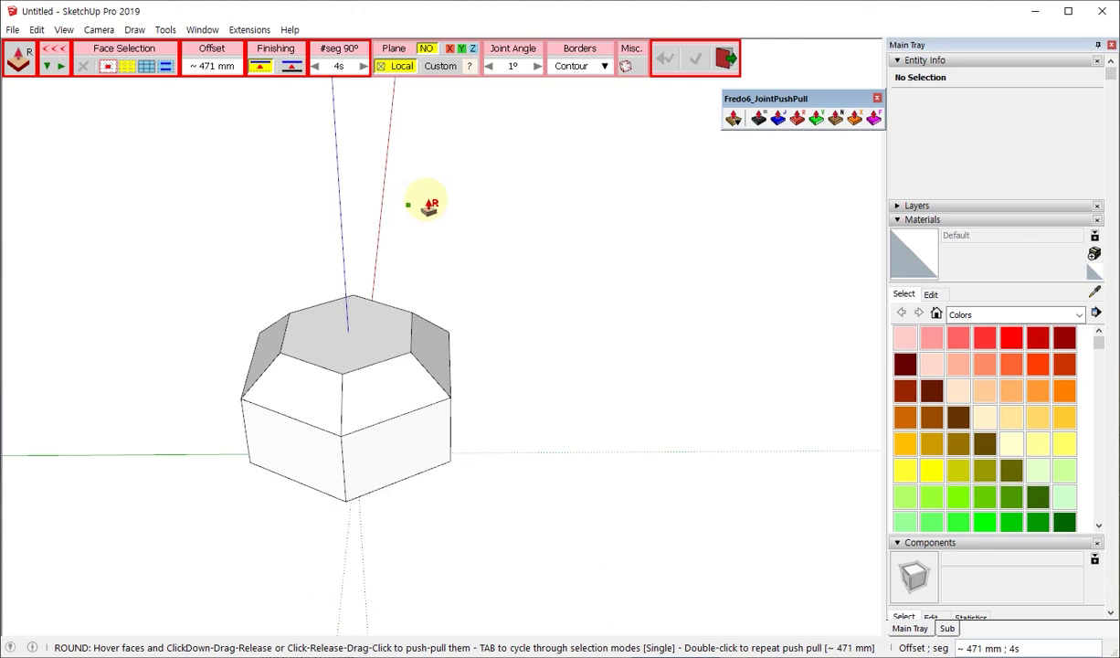
middle_click_drag(429, 205, 468, 170)
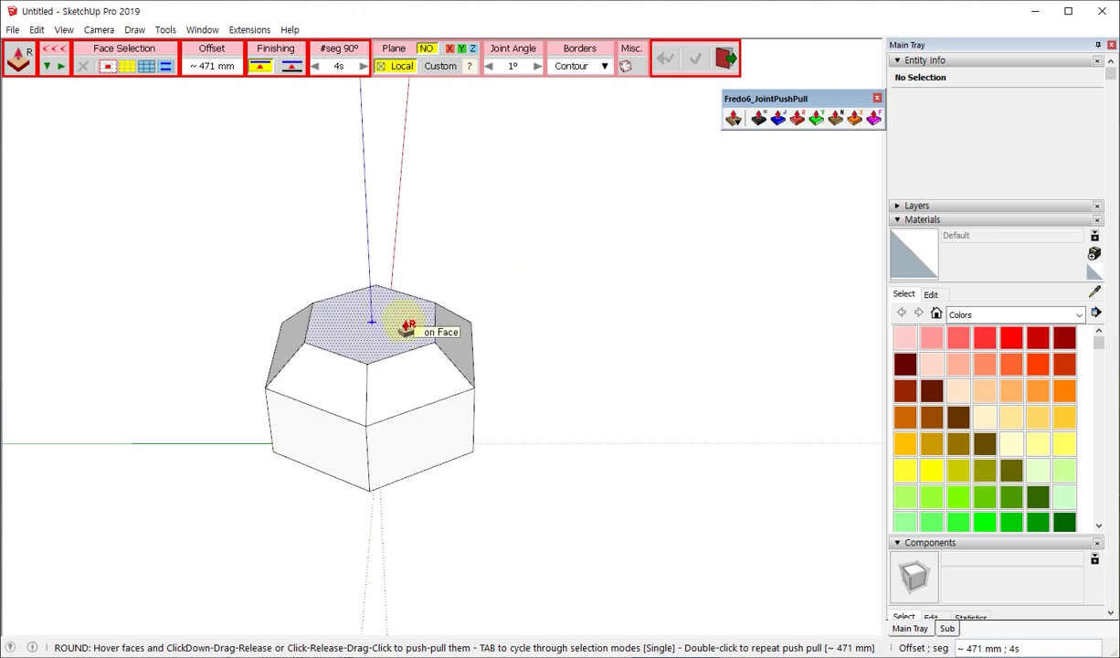
Step: With Face Selection set to All, round the whole prism outward about 202 mm
left_click(144, 72)
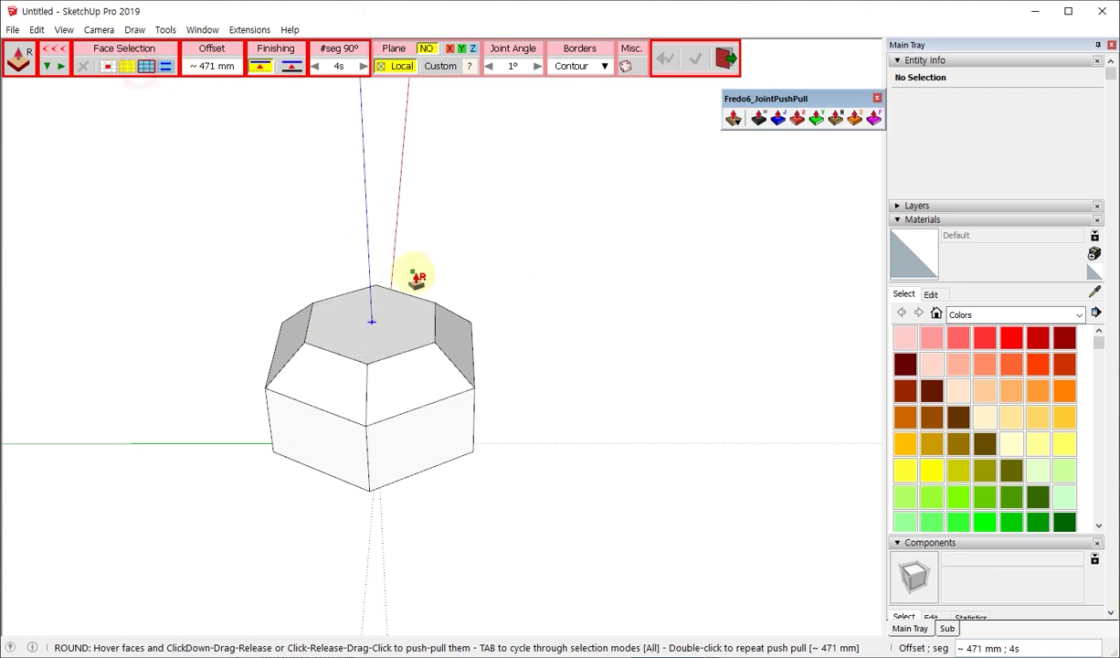
left_click(399, 320)
left_click_drag(399, 320, 391, 307)
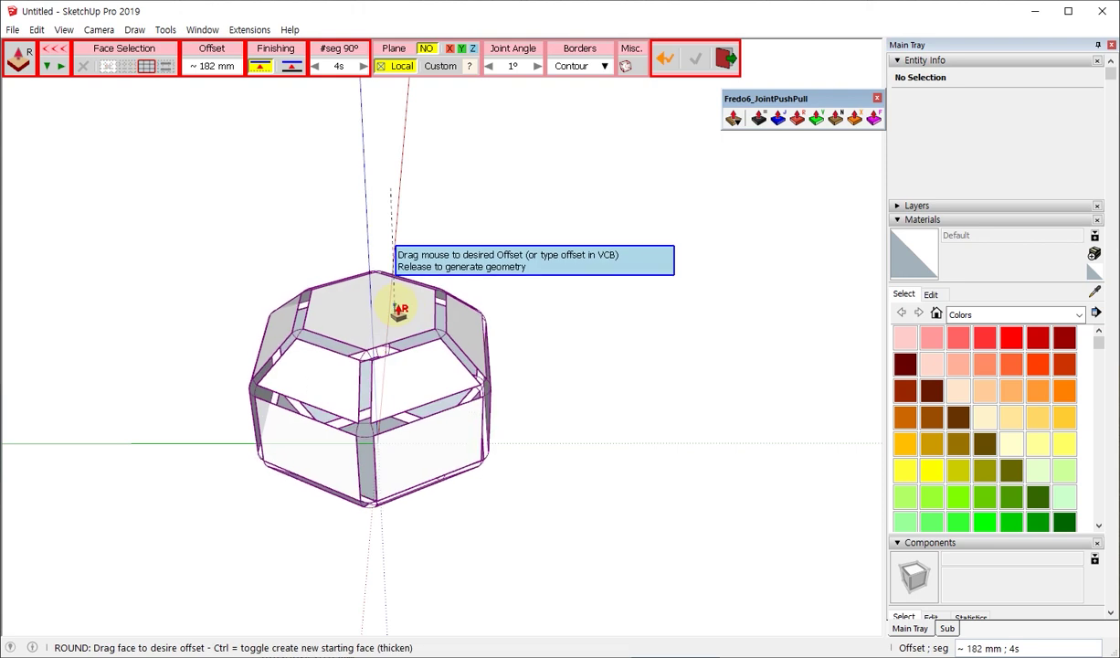
left_click(315, 340)
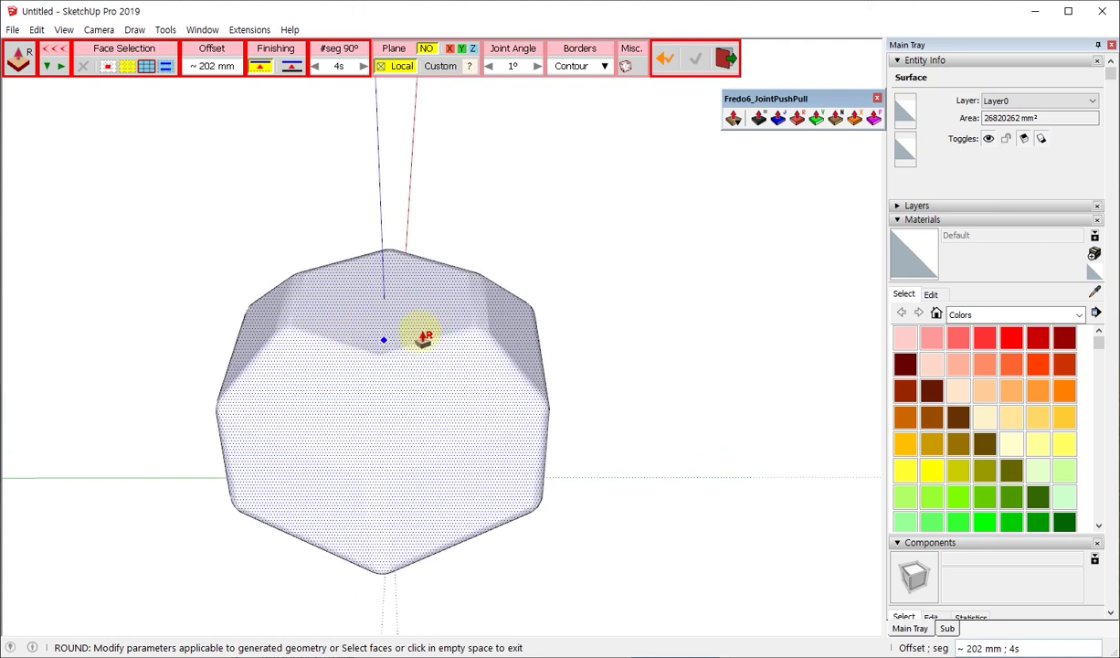
Step: Enter an exact 200 mm offset for the rounding in the Offset field
mouse_move(413, 332)
middle_mouse_down()
mouse_move(440, 325)
mouse_move(349, 368)
middle_mouse_up()
scroll(352, 365, "up", 3)
mouse_move(376, 347)
left_mouse_down()
mouse_move(388, 291)
mouse_move(401, 327)
mouse_move(393, 200)
mouse_move(403, 258)
left_mouse_up()
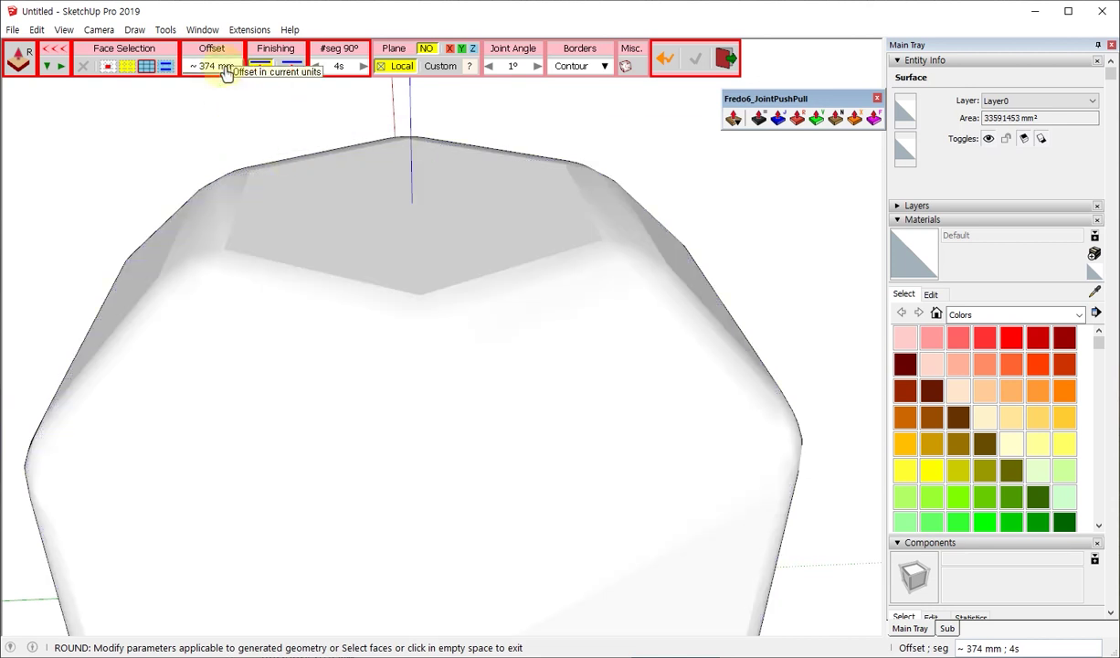
left_click(220, 67)
type("200")
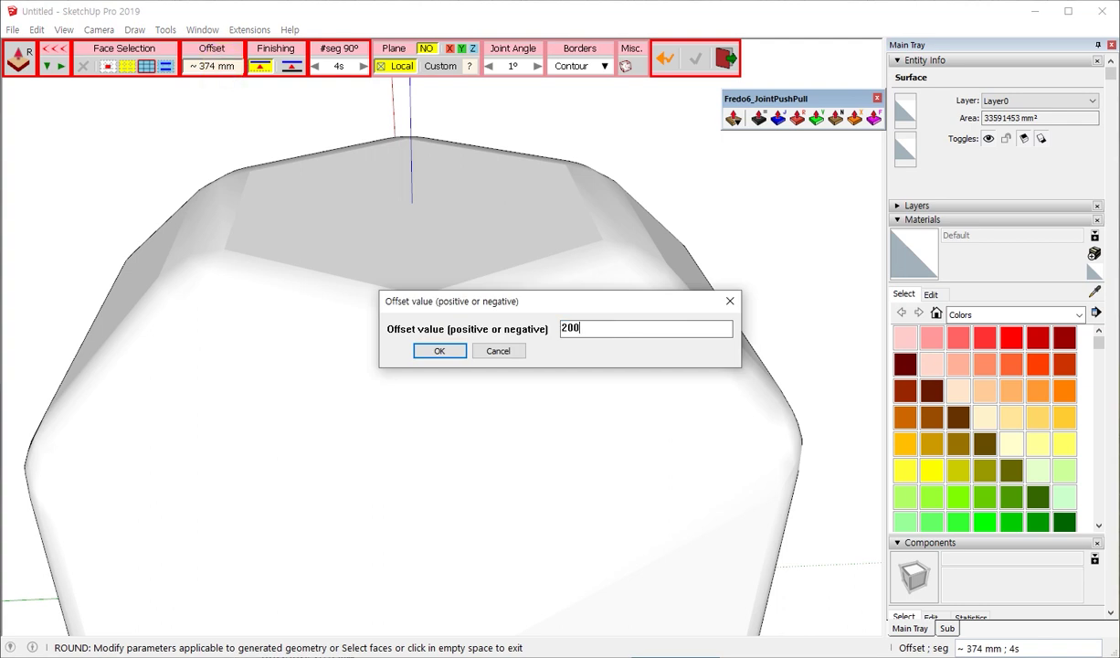
key("Return")
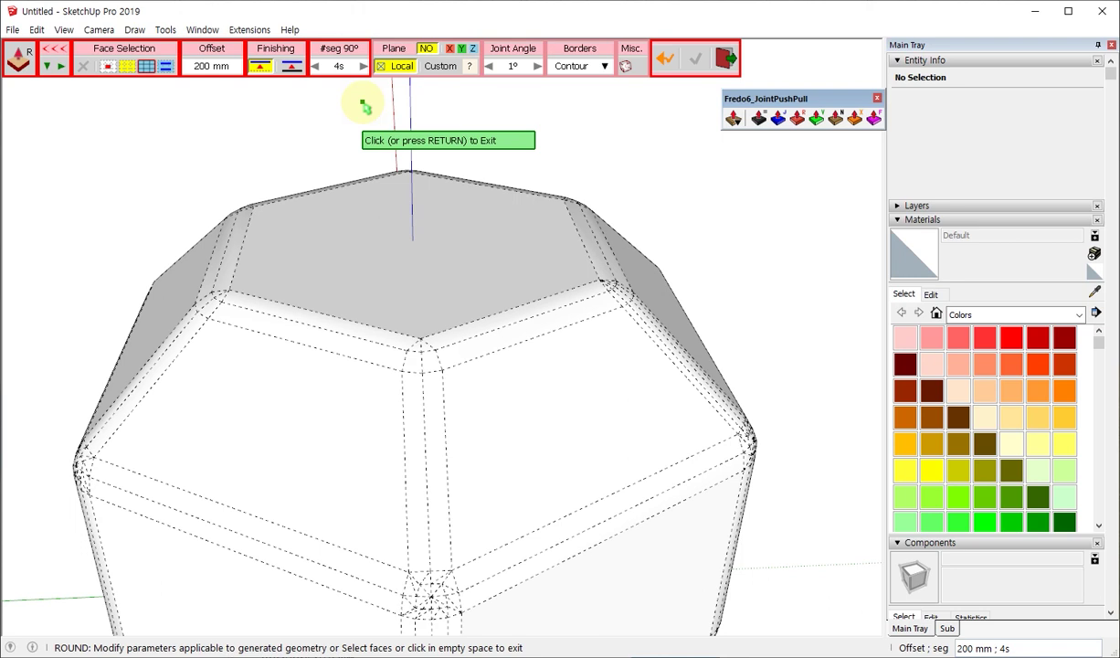
left_click(358, 279)
middle_click_drag(357, 280, 492, 390)
scroll(466, 382, "up", 2)
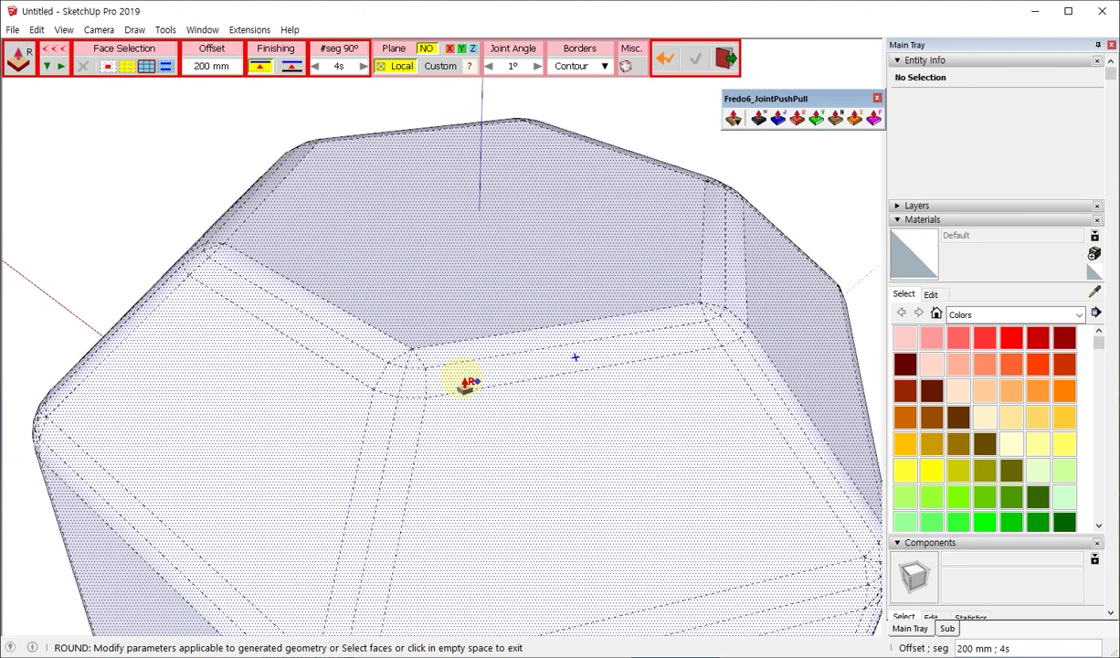
left_click(364, 66)
left_click(363, 66)
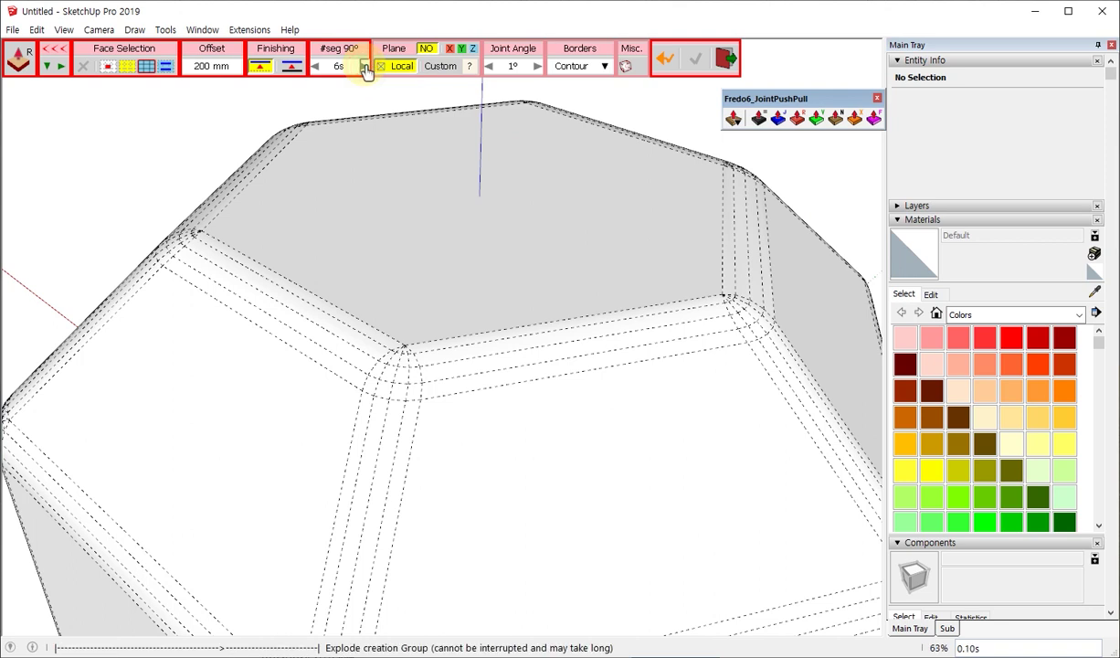
left_click(363, 66)
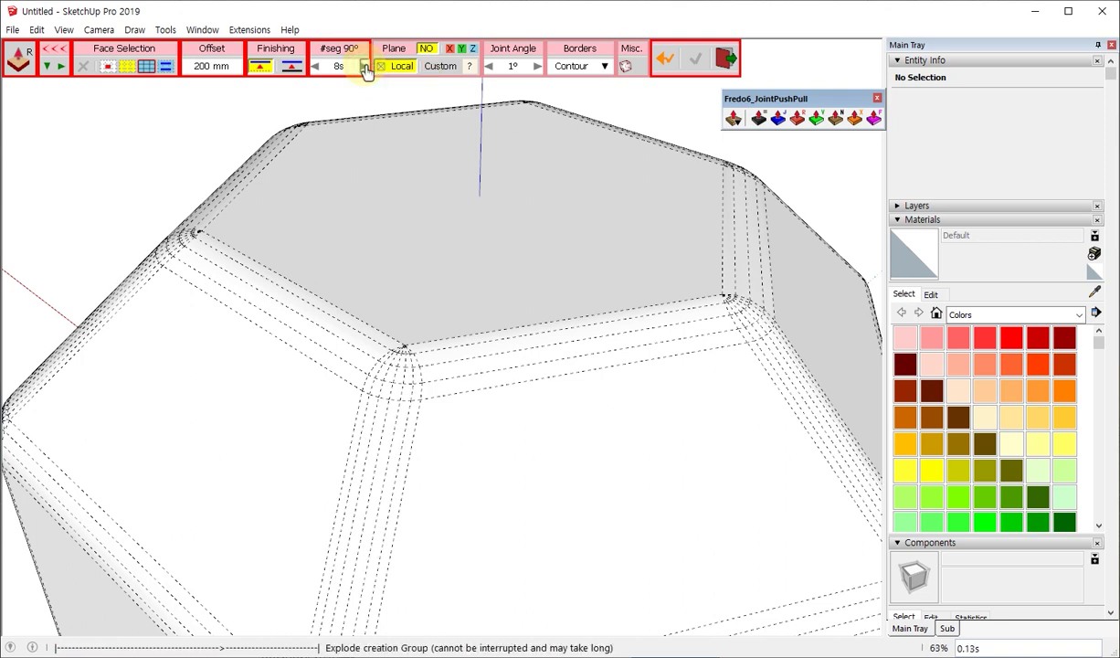
left_click(363, 66)
scroll(366, 347, "down", 3)
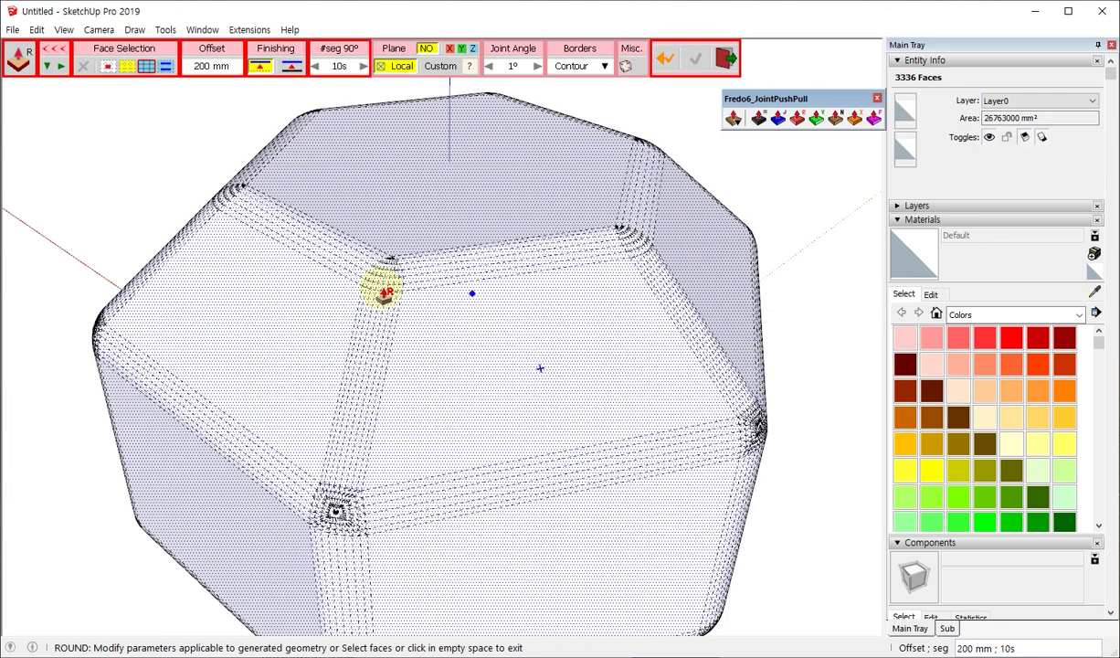
middle_click_drag(370, 306, 437, 290)
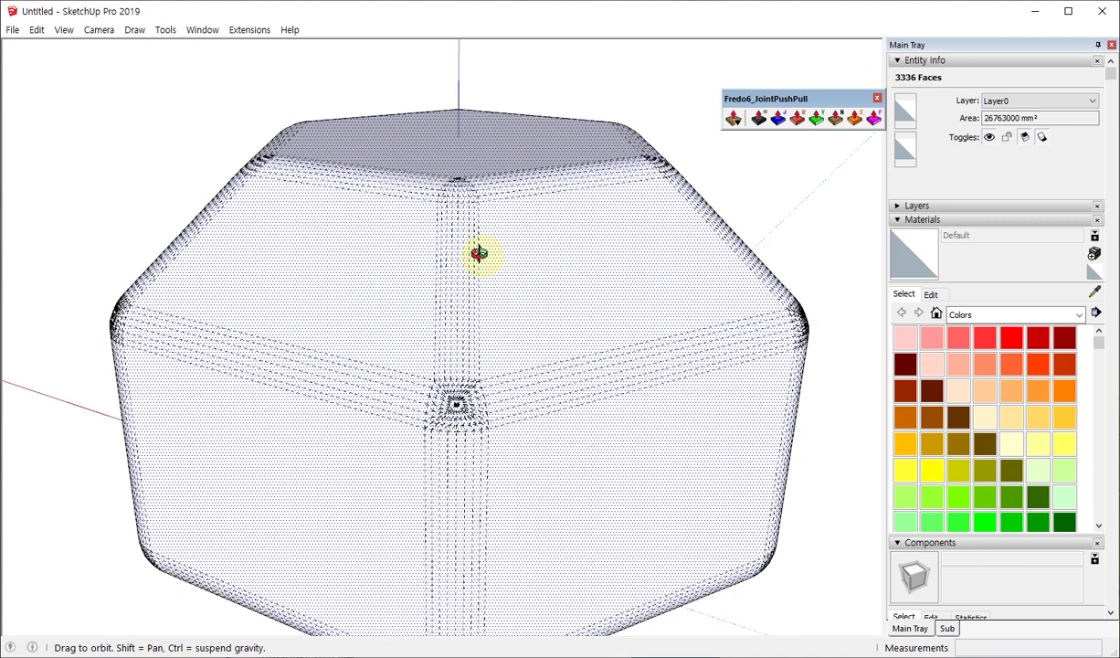
scroll(408, 439, "up", 5)
scroll(411, 437, "up", 1)
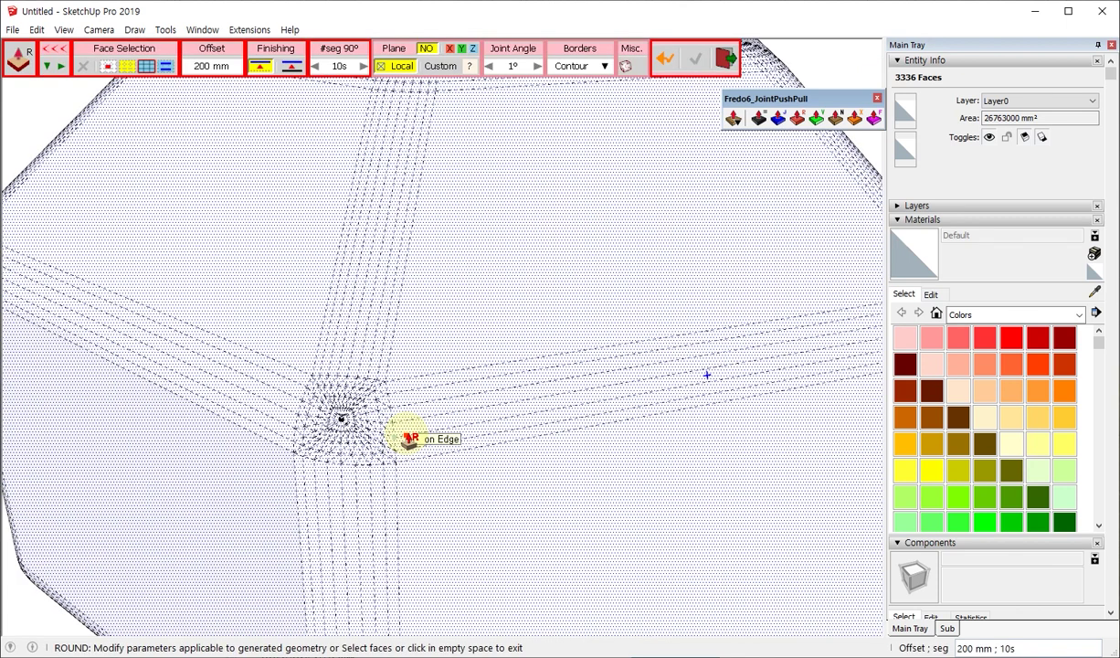
scroll(350, 382, "down", 3)
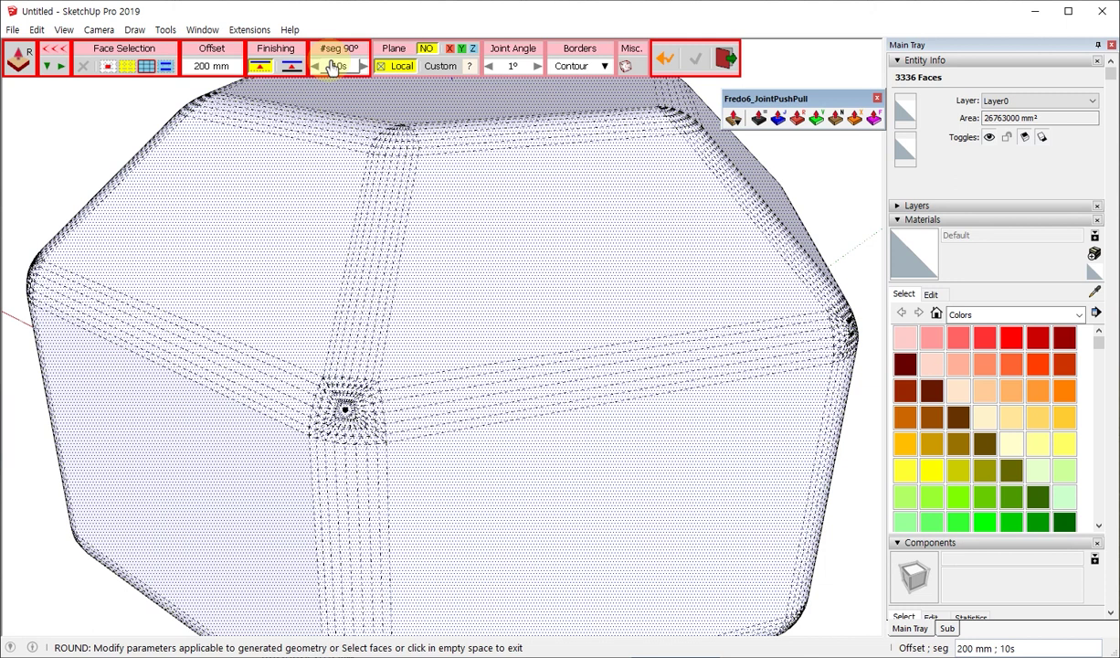
left_click(332, 66)
key("Return")
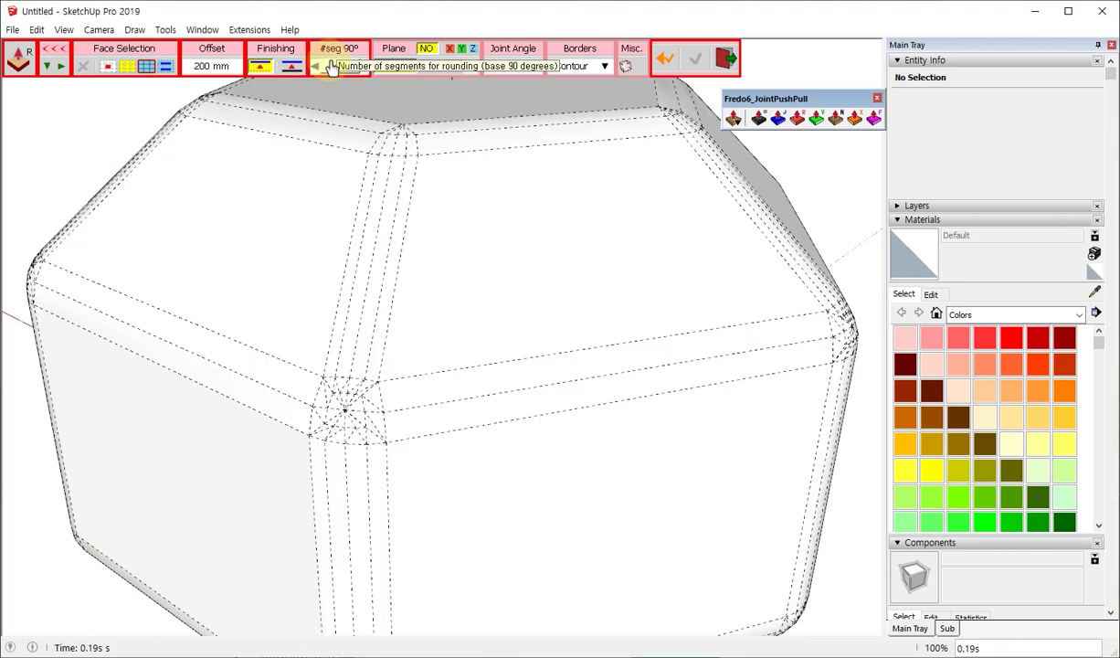
left_click(594, 144)
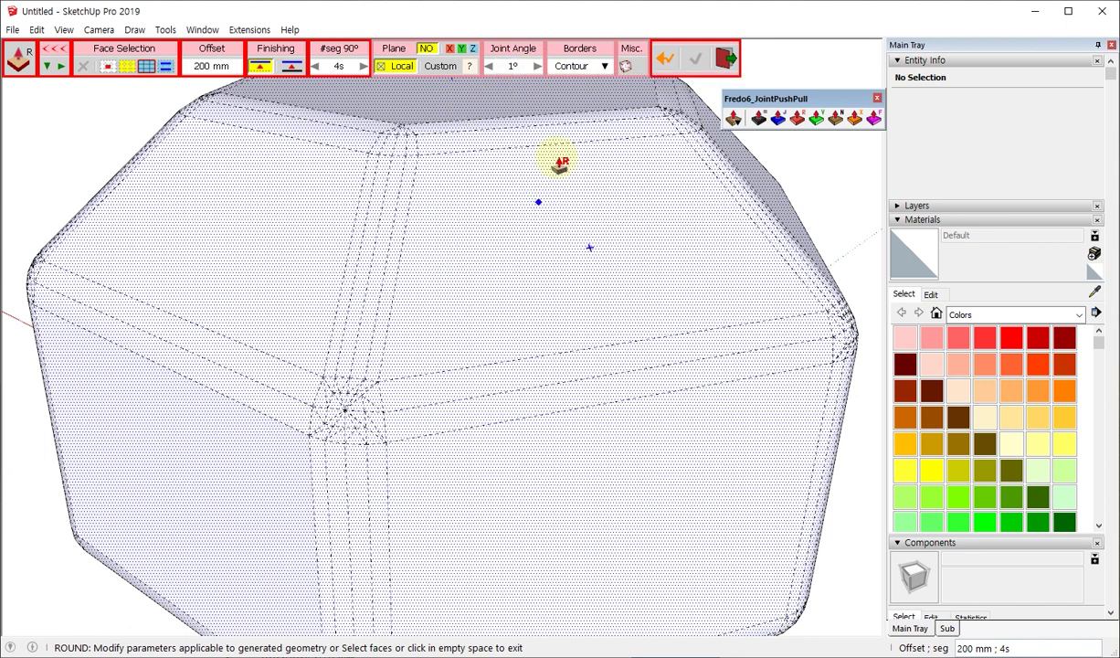
Step: Try rounding joint angles of 30° and then 60°
left_click(517, 70)
type("30")
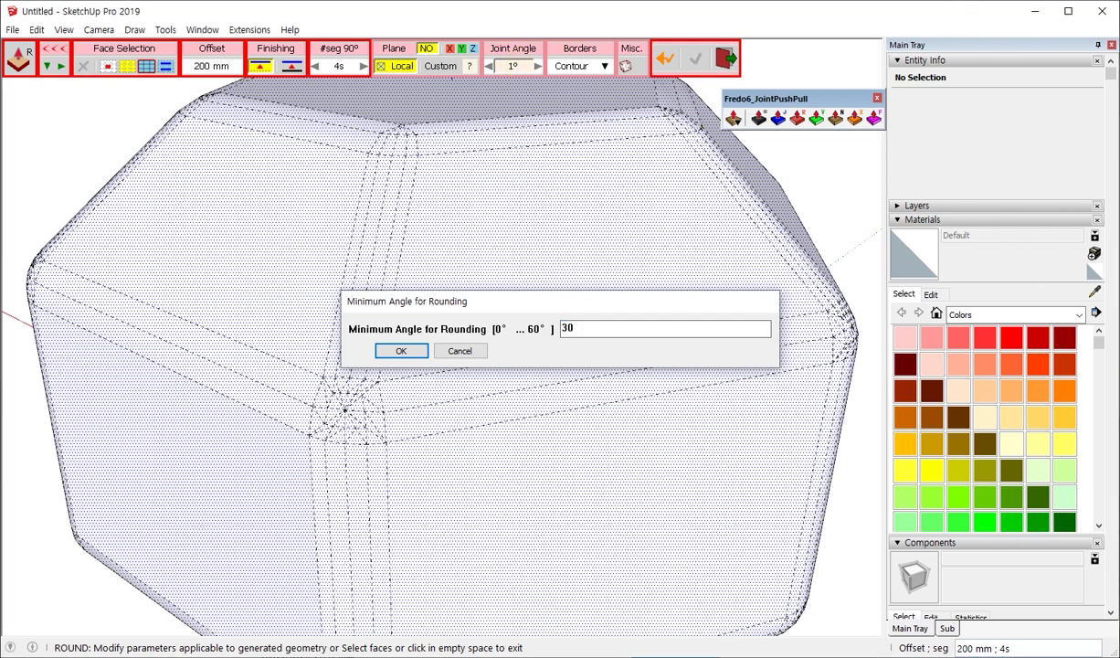
key("Return")
left_click(517, 69)
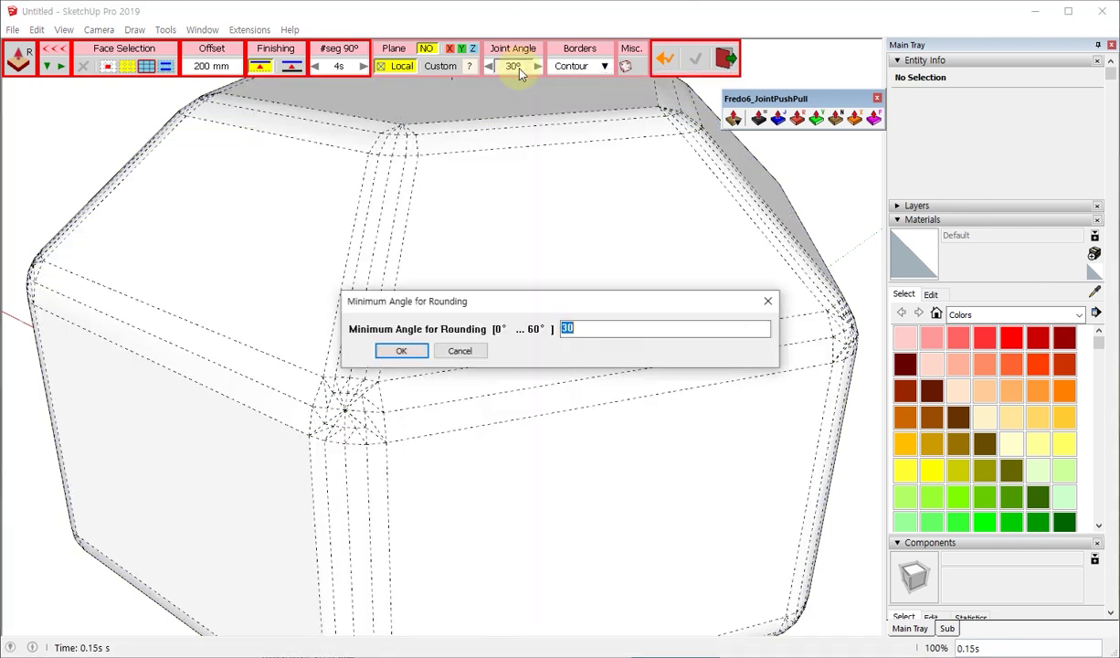
type("60")
key("Return")
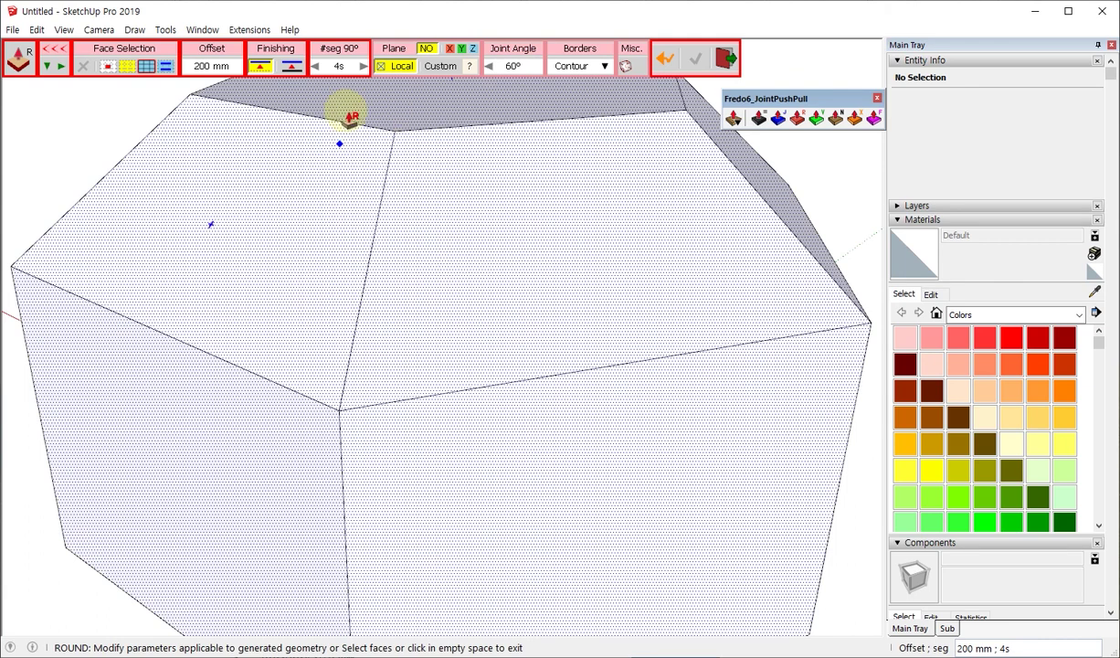
Step: Set the joint angle to 50°, then 40°, and cancel the Round preview
left_click(508, 67)
type("50")
key("Return")
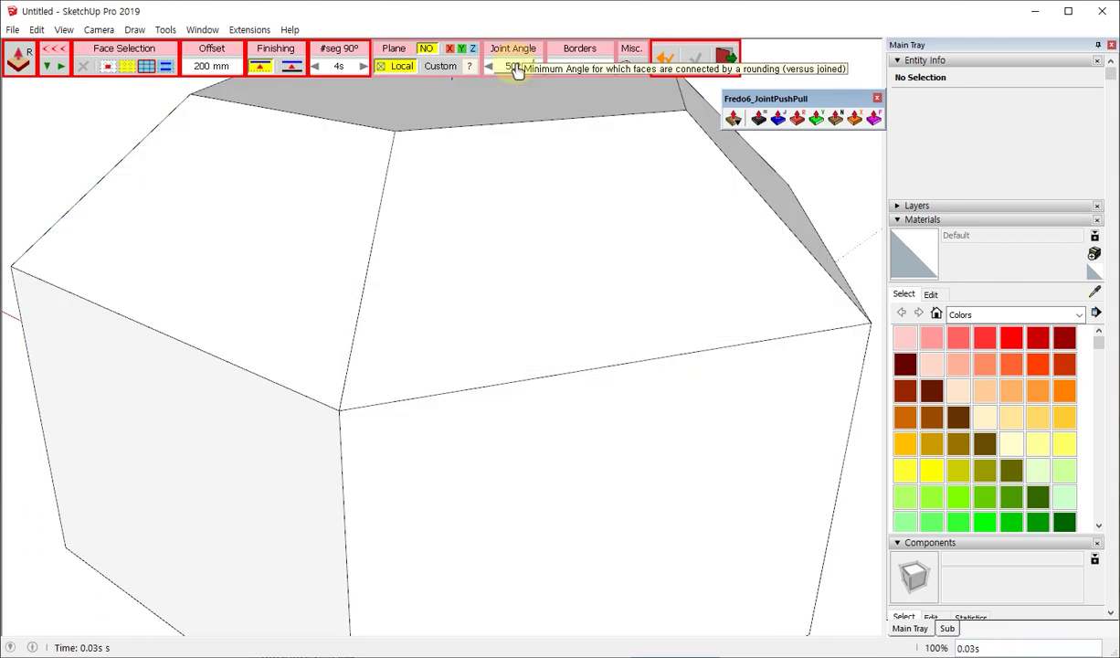
left_click(514, 67)
type("40")
key("Return")
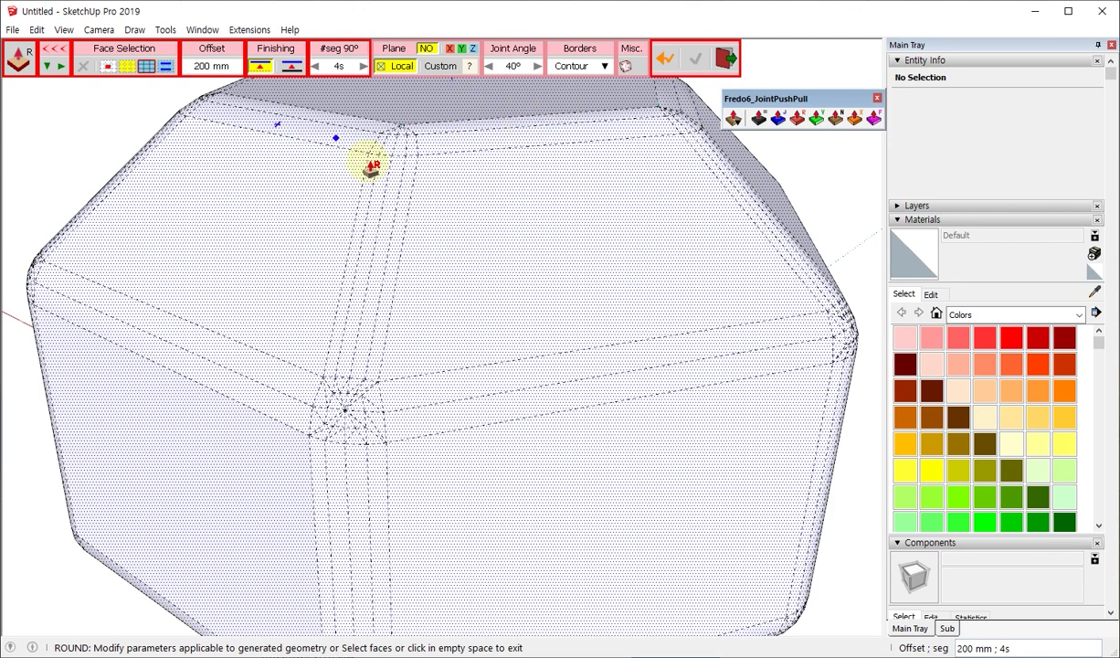
key("Escape")
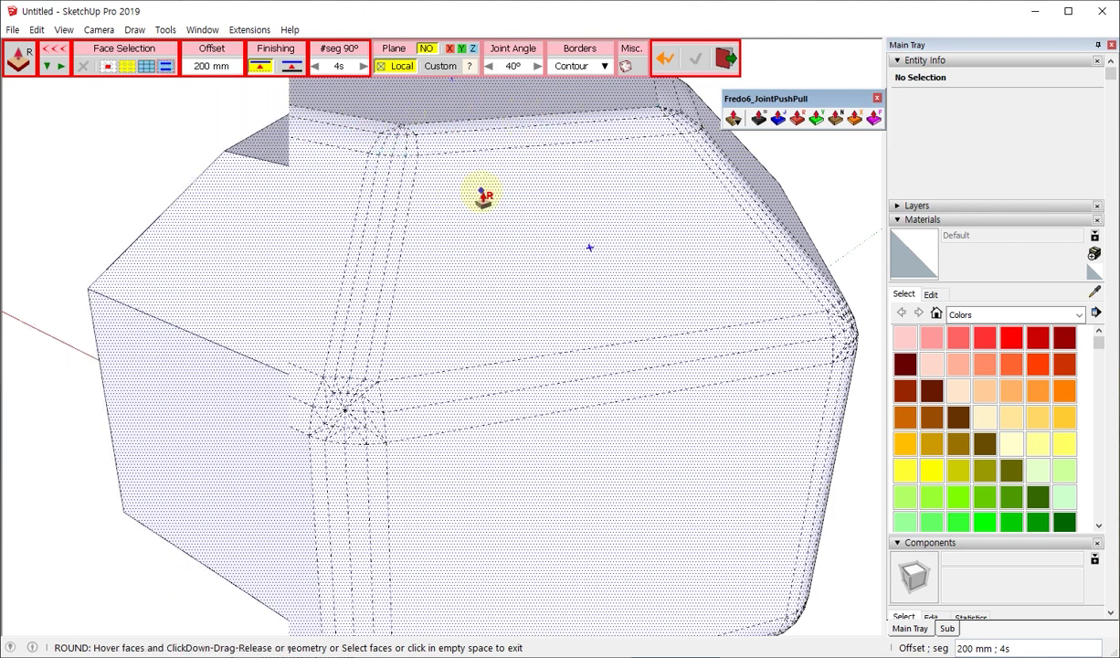
Step: Leave Round mode and switch to JointPushPull Vector mode
scroll(437, 145, "down", 3)
scroll(357, 295, "down", 3)
scroll(393, 317, "down", 2)
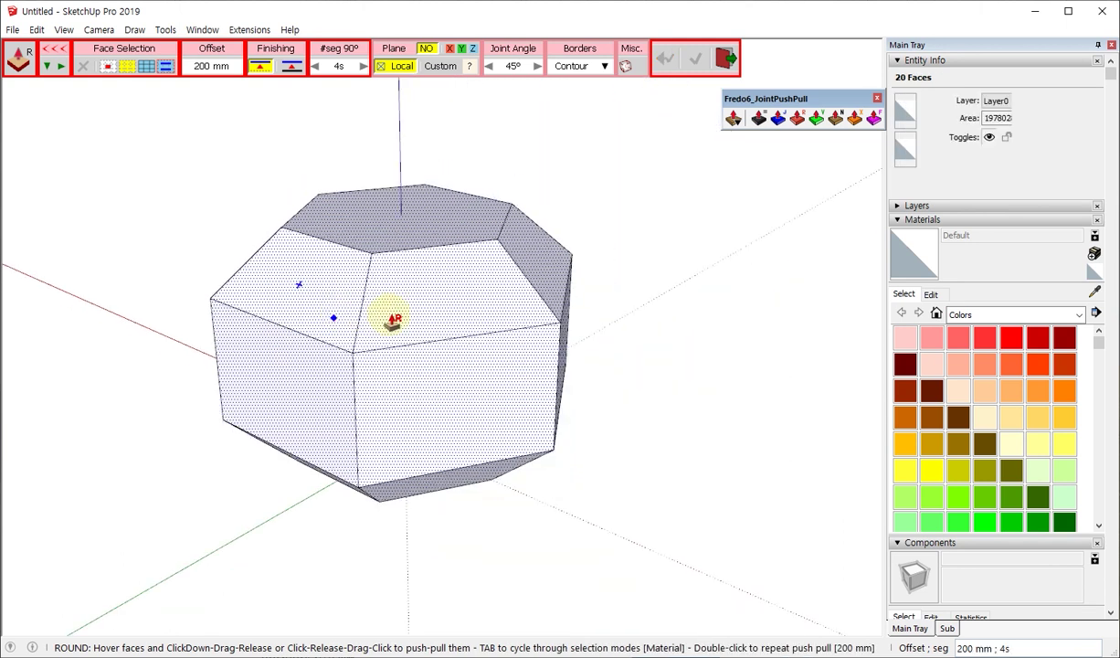
mouse_move(393, 317)
middle_mouse_down()
mouse_move(440, 376)
mouse_move(453, 373)
middle_mouse_up()
left_click(763, 201)
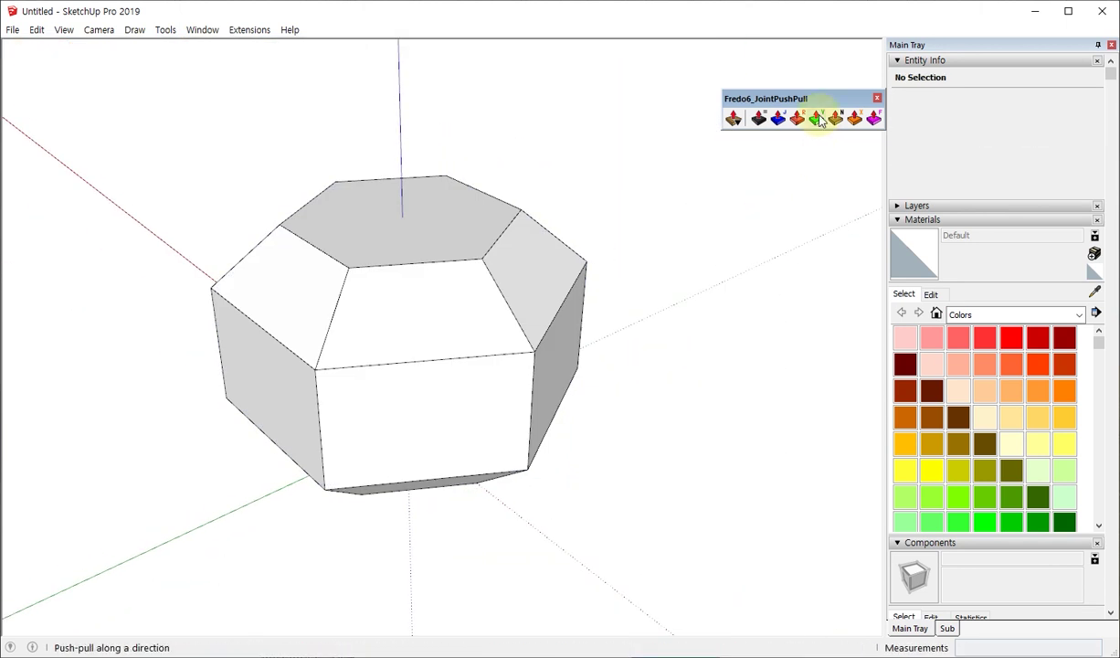
left_click(820, 120)
Step: Switch to single-face picking and choose the front and right slanted chamfer faces
scroll(362, 221, "up", 3)
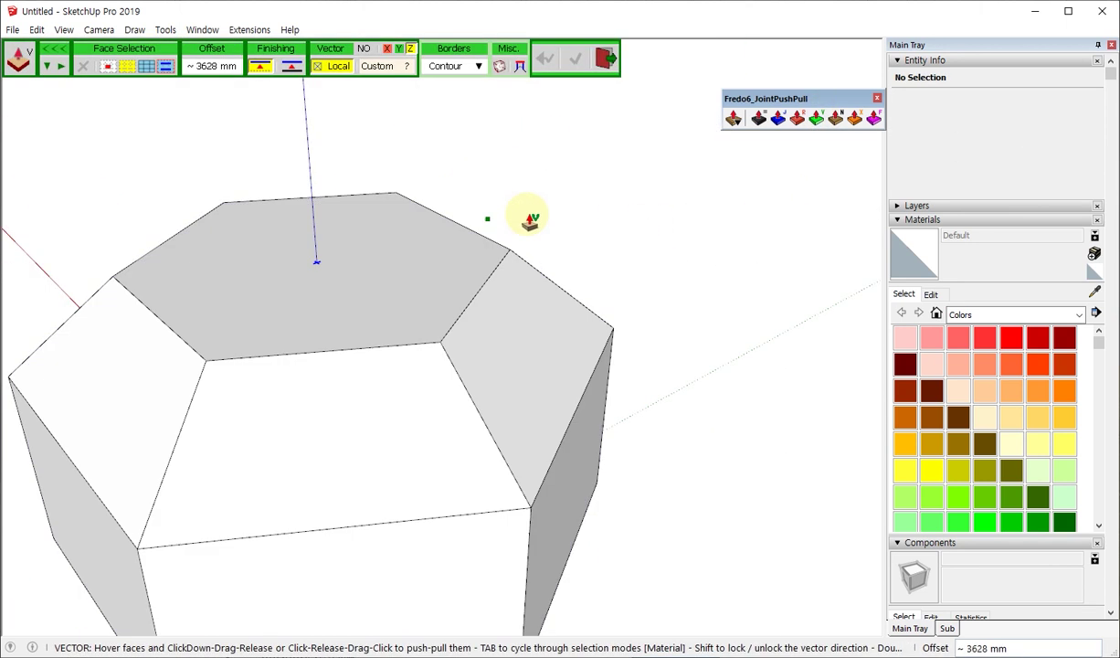
scroll(525, 217, "down", 3)
middle_click_drag(526, 217, 461, 222)
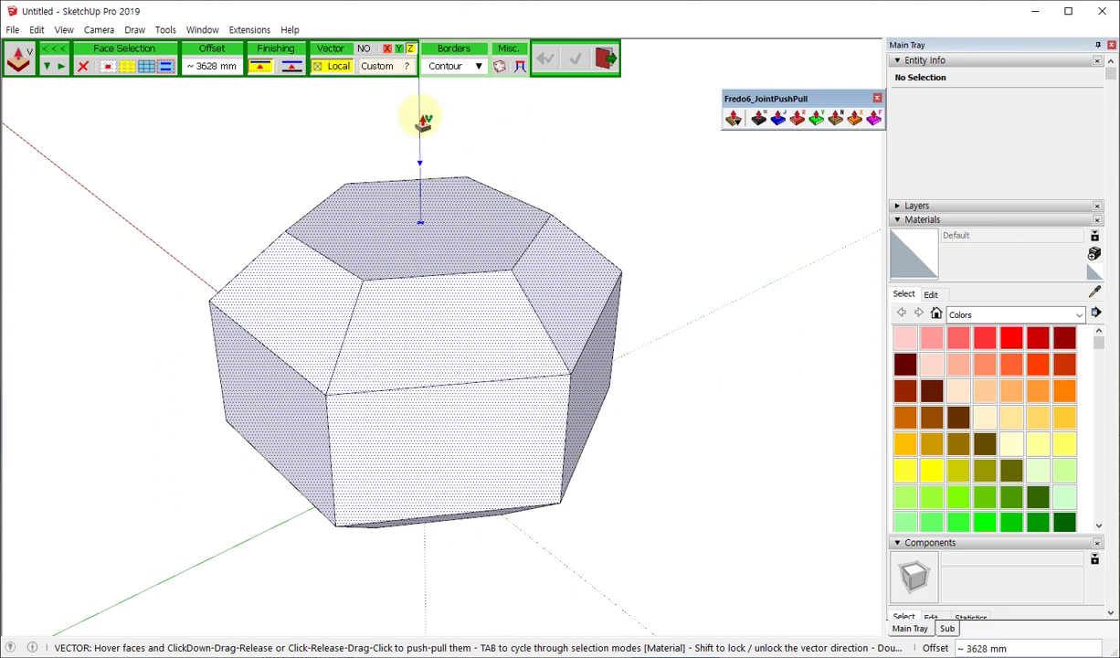
key("Tab")
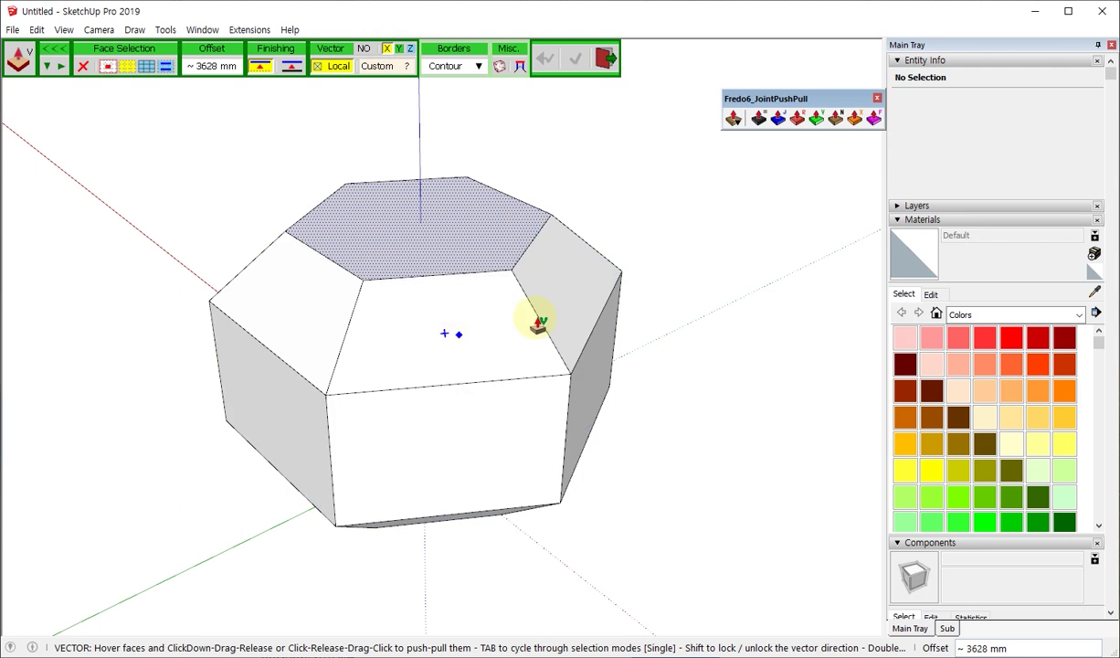
key("Escape")
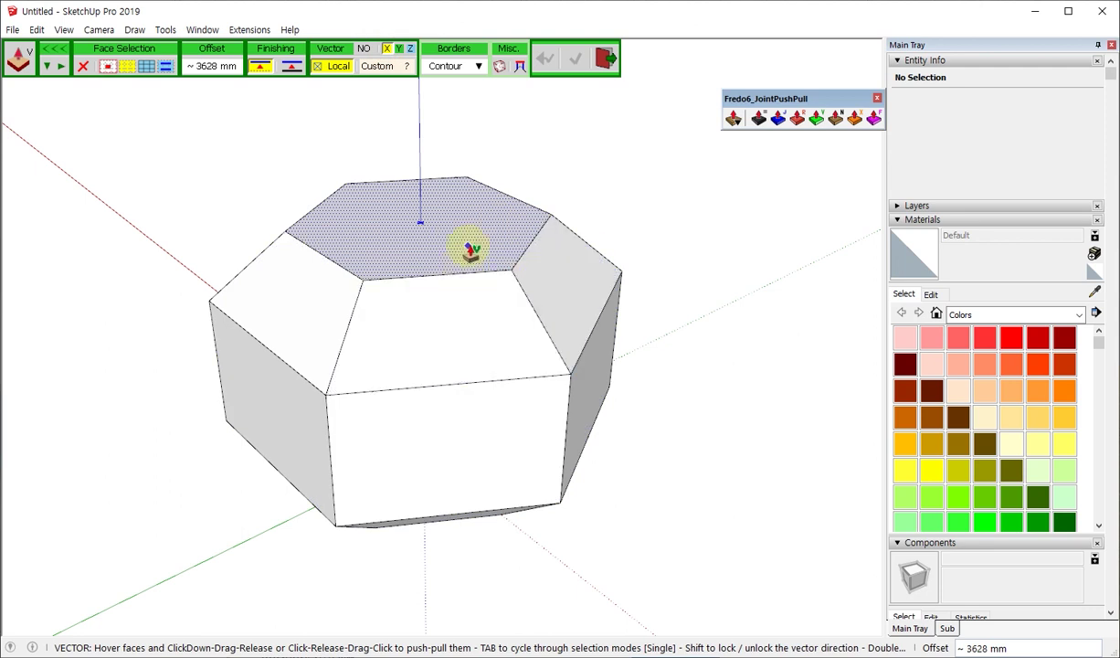
left_click(453, 319)
left_click(565, 282)
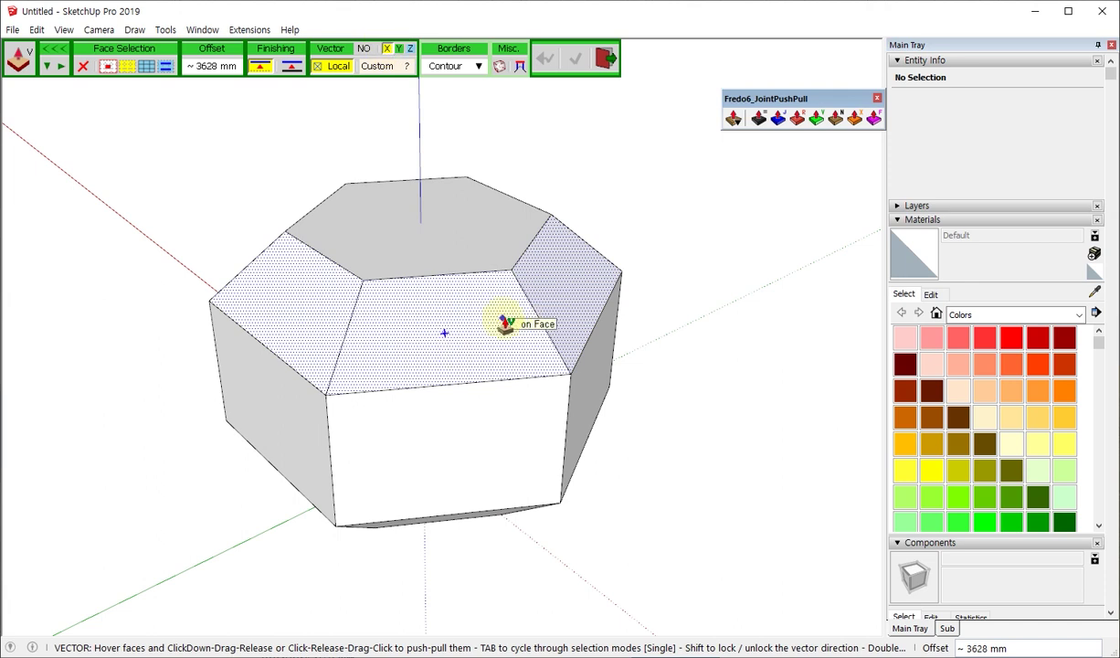
Step: Push the chosen faces inward about 293 mm, then undo it
left_click_drag(501, 331, 518, 338)
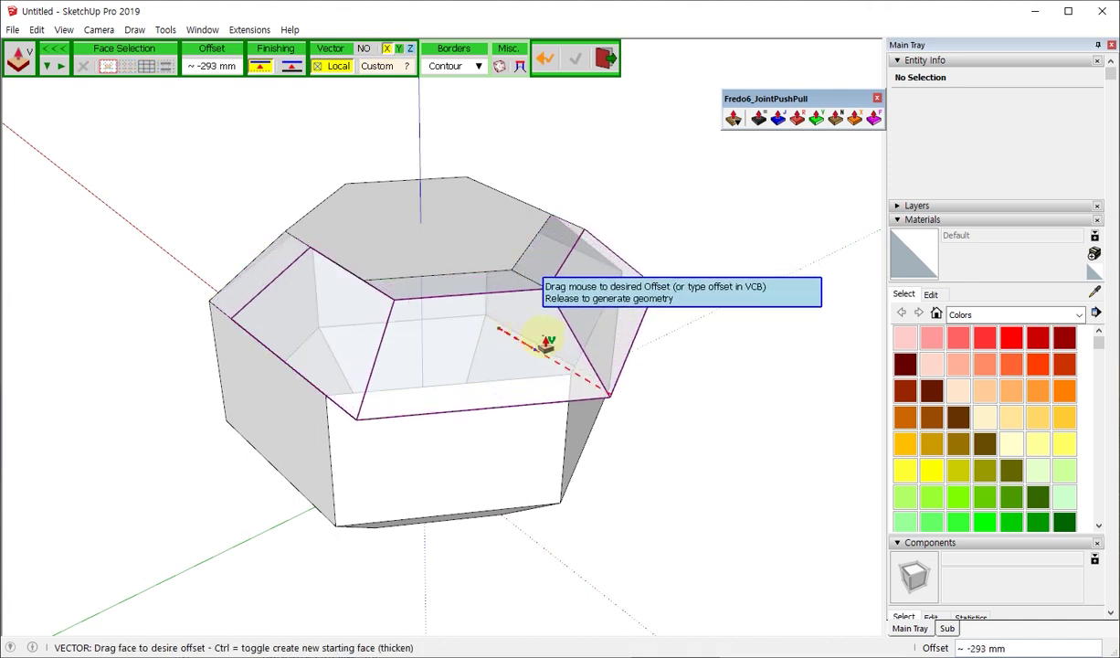
left_click(515, 332)
mouse_move(513, 329)
middle_mouse_down()
mouse_move(699, 283)
mouse_move(482, 325)
middle_mouse_up()
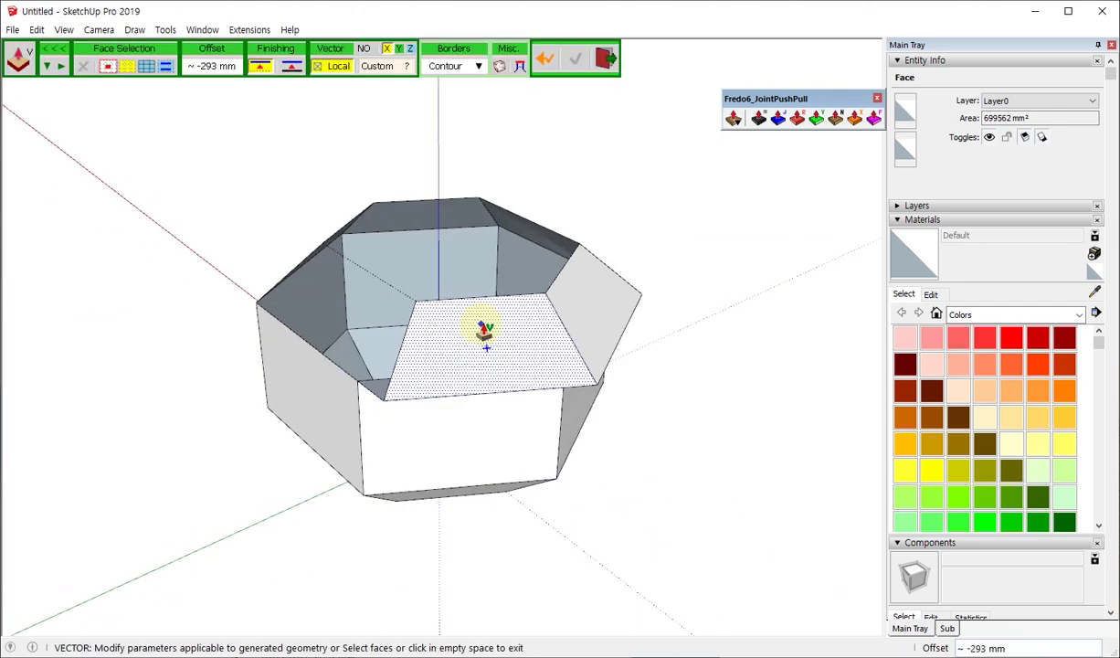
left_click(517, 342)
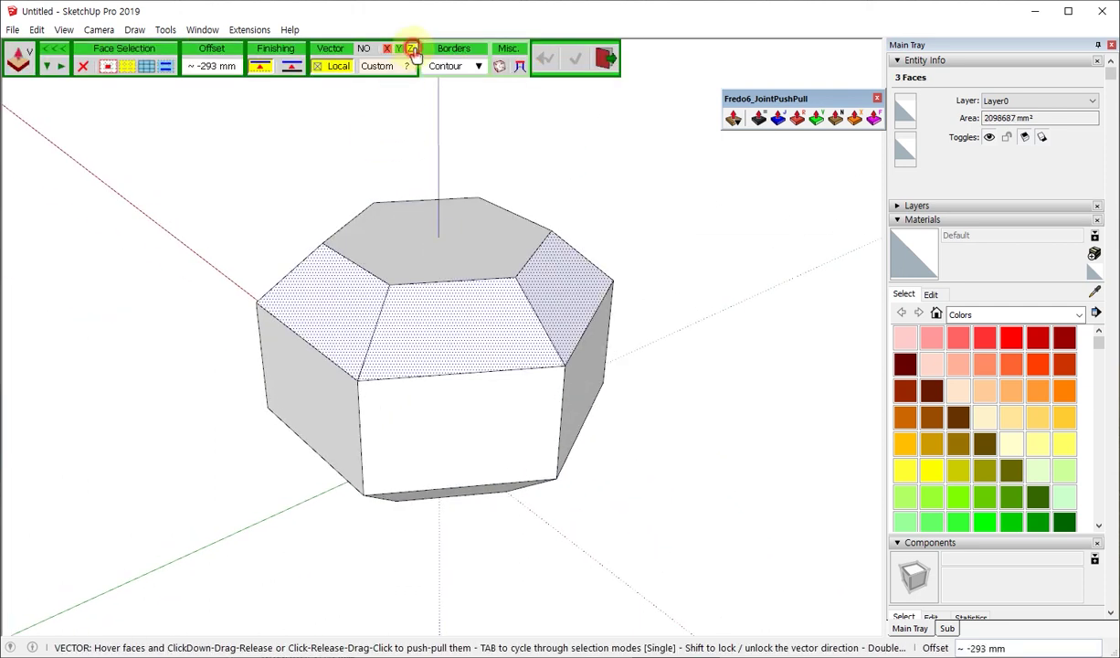
Step: Raise the top chamfer faces 384 mm into rim walls
mouse_move(620, 325)
middle_mouse_down()
mouse_move(50, 375)
mouse_move(525, 333)
mouse_move(458, 350)
middle_mouse_up()
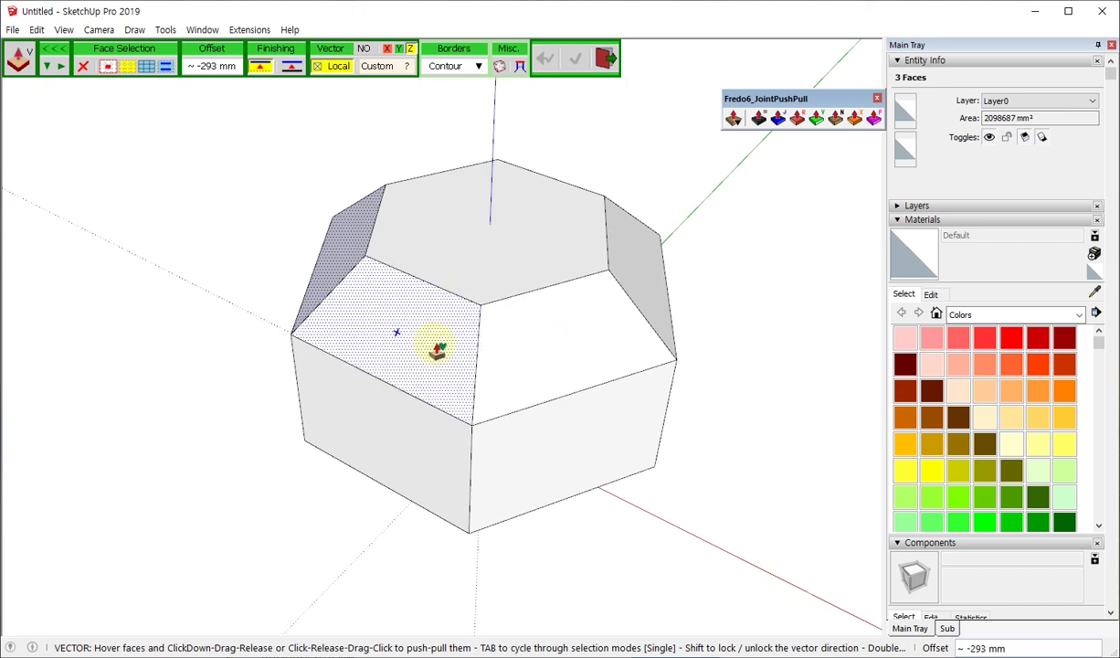
mouse_move(564, 346)
middle_mouse_down()
mouse_move(88, 333)
mouse_move(527, 382)
mouse_move(300, 357)
mouse_move(305, 377)
middle_mouse_up()
left_click_drag(430, 340, 438, 280)
mouse_move(526, 318)
middle_mouse_down()
mouse_move(236, 234)
mouse_move(251, 95)
mouse_move(390, 451)
mouse_move(678, 400)
mouse_move(377, 254)
middle_mouse_up()
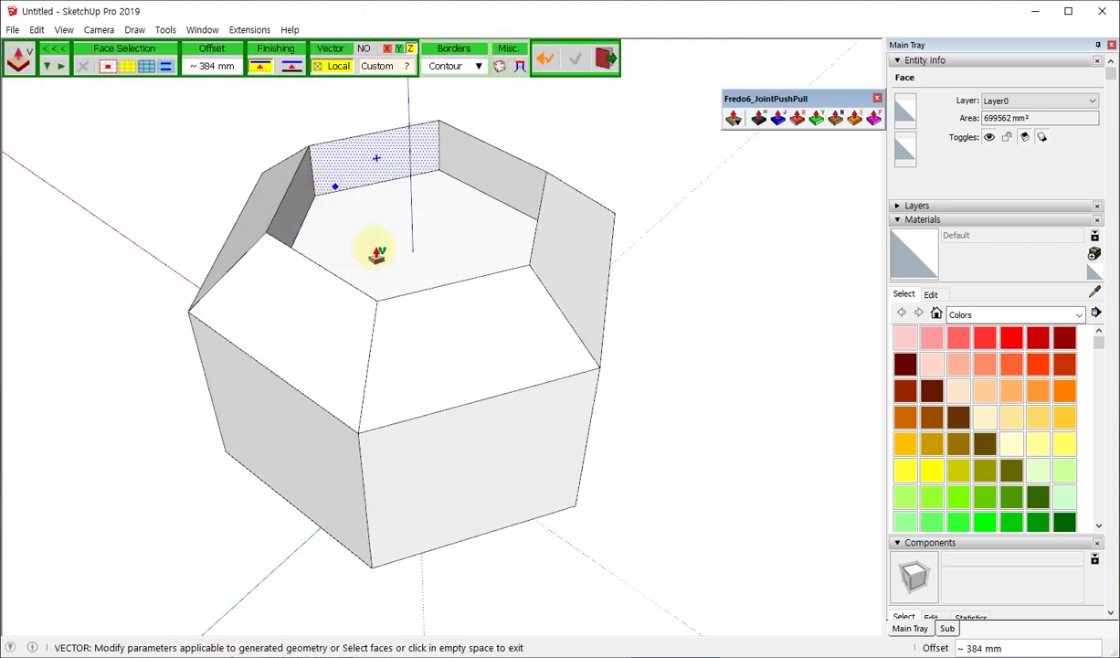
middle_click_drag(475, 207, 477, 187)
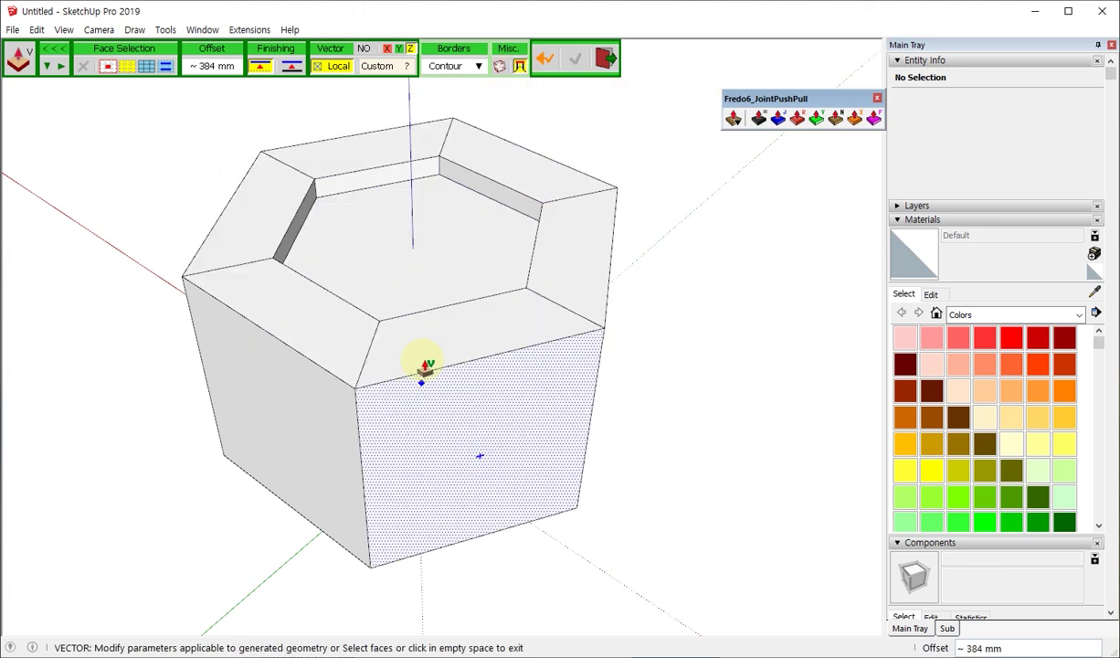
Step: Orbit and zoom around the hexagonal cup to inspect its rim and top
mouse_move(425, 363)
middle_mouse_down()
mouse_move(550, 105)
mouse_move(530, 319)
mouse_move(311, 254)
middle_mouse_up()
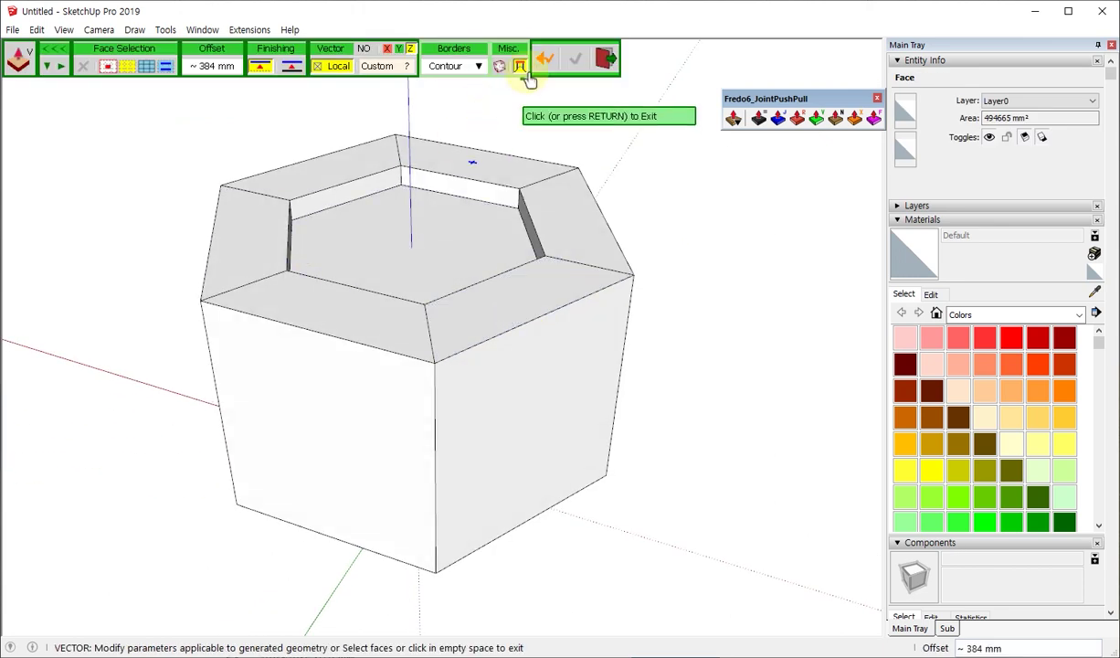
mouse_move(456, 366)
middle_mouse_down()
mouse_move(425, 462)
mouse_move(501, 342)
mouse_move(490, 333)
middle_mouse_up()
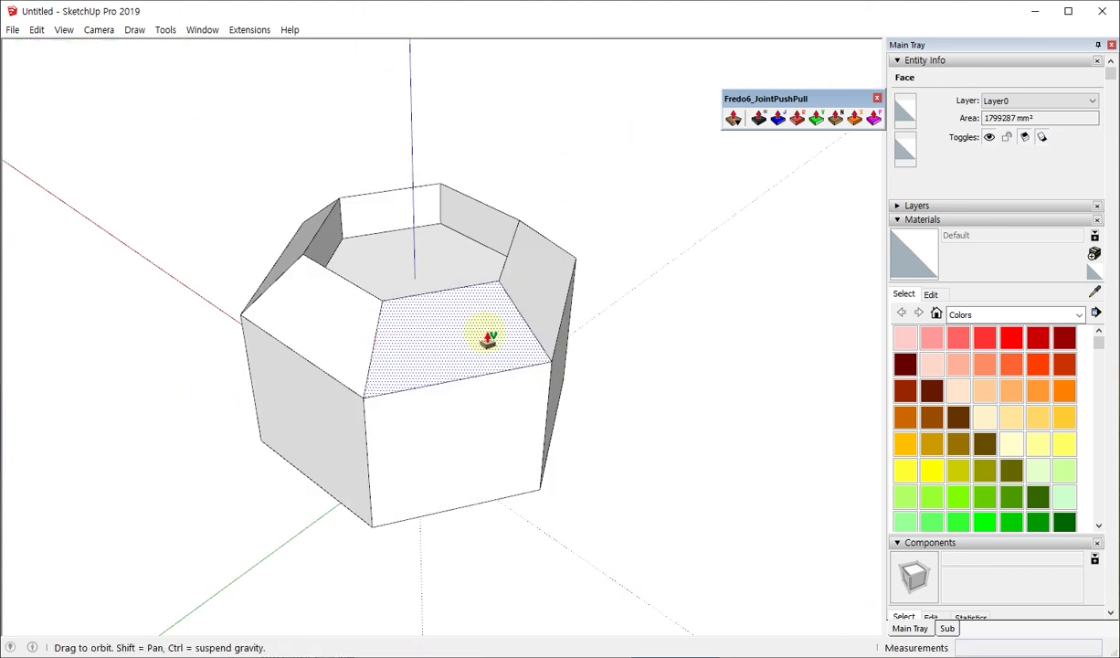
mouse_move(337, 345)
middle_mouse_down()
mouse_move(770, 205)
mouse_move(406, 222)
middle_mouse_up()
scroll(432, 112, "up", 3)
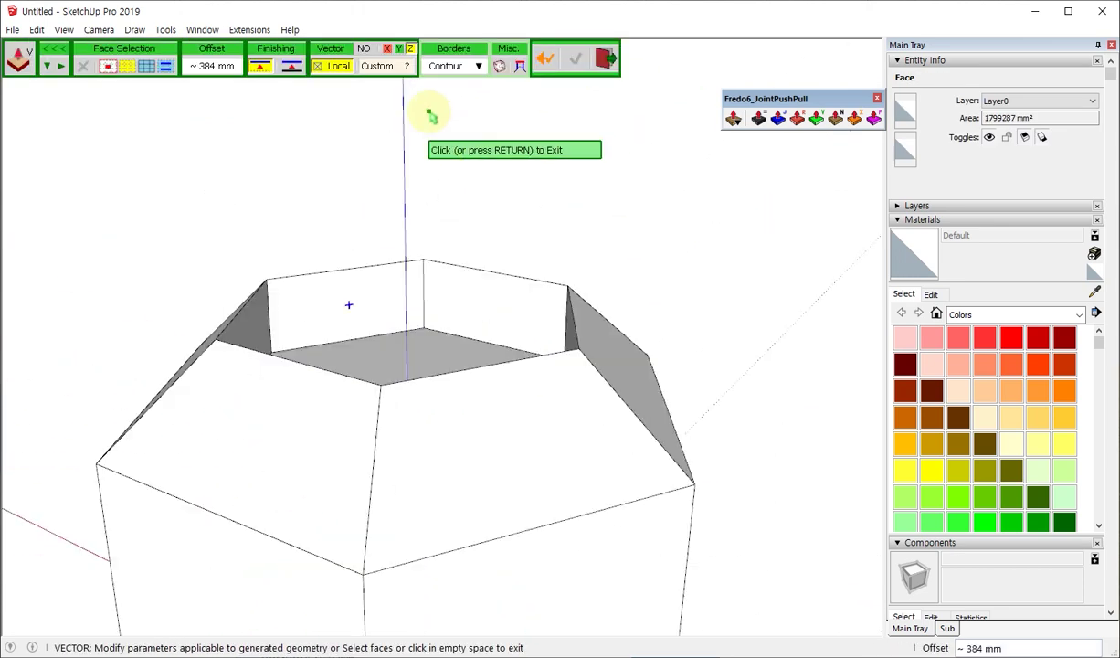
scroll(482, 101, "up", 4)
scroll(458, 125, "down", 10)
scroll(482, 135, "up", 1)
scroll(482, 135, "up", 3)
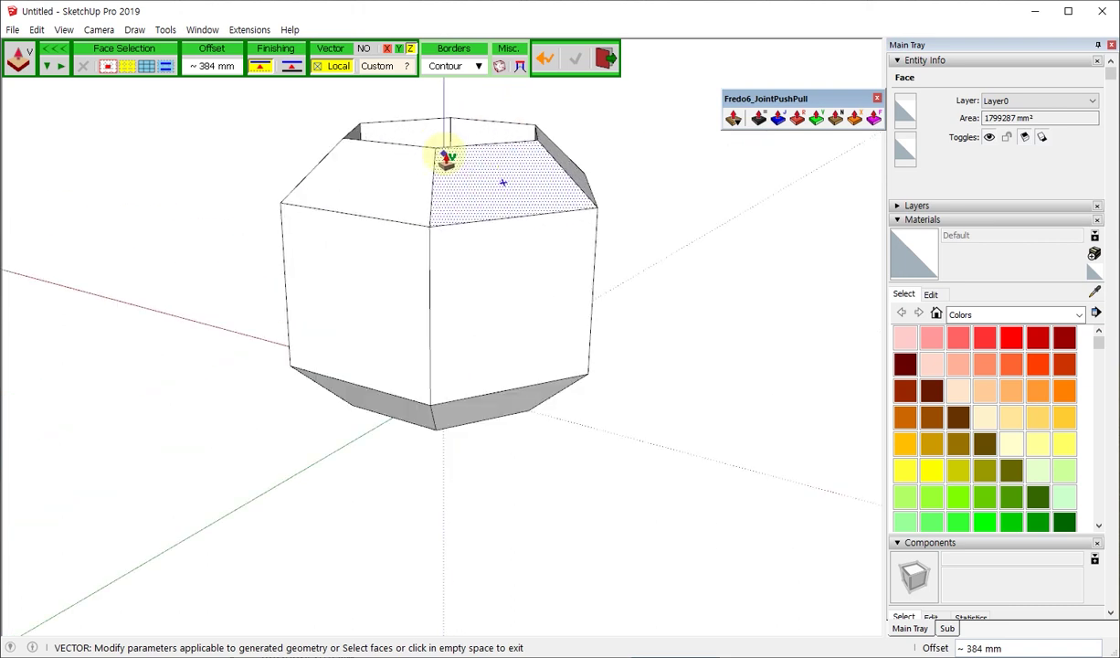
Step: Select the inner top and side faces, exit JointPushPull, and clear the selection
left_click(520, 66)
left_click(457, 169)
mouse_move(457, 169)
middle_mouse_down()
mouse_move(488, 280)
mouse_move(488, 167)
middle_mouse_up()
middle_click_drag(493, 135, 471, 362)
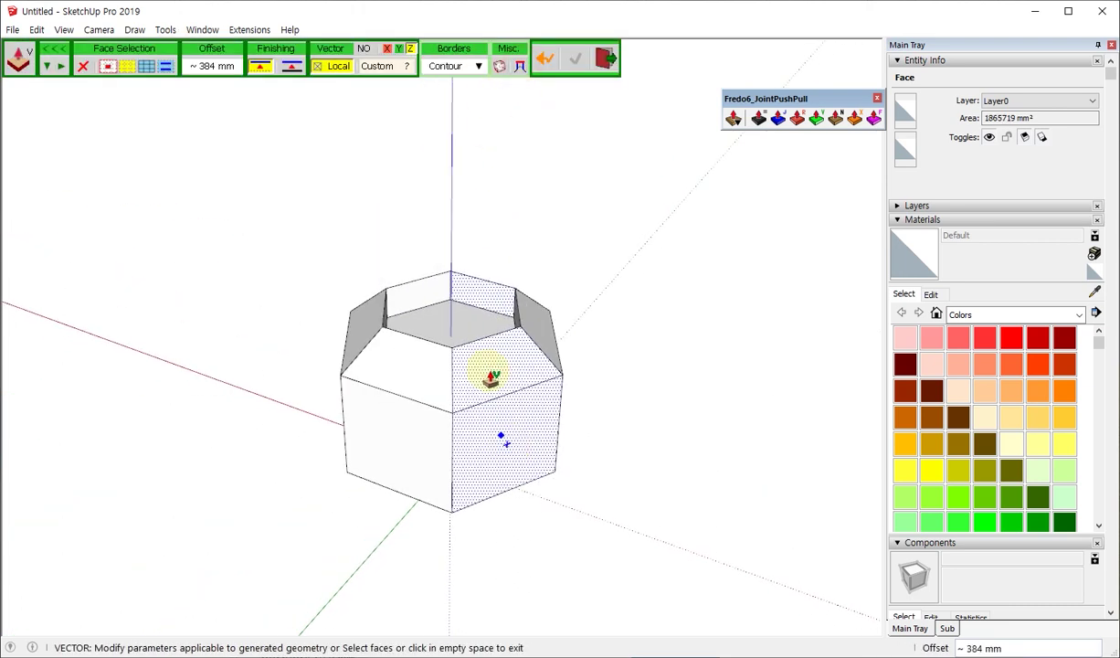
left_click(470, 362)
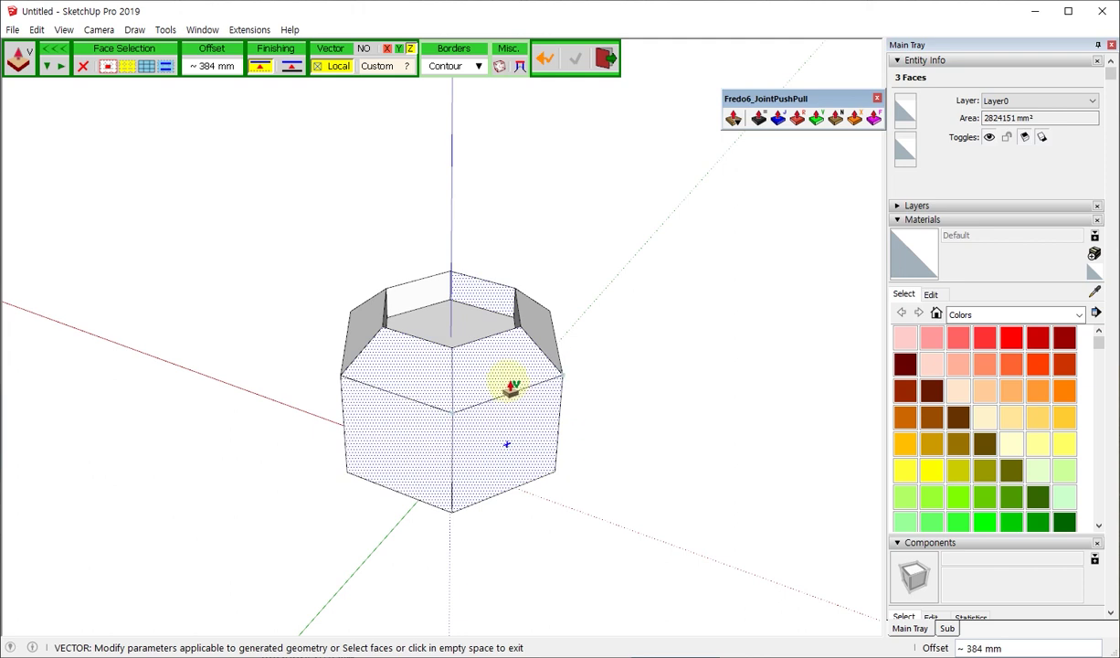
left_click(518, 182)
left_click(519, 182)
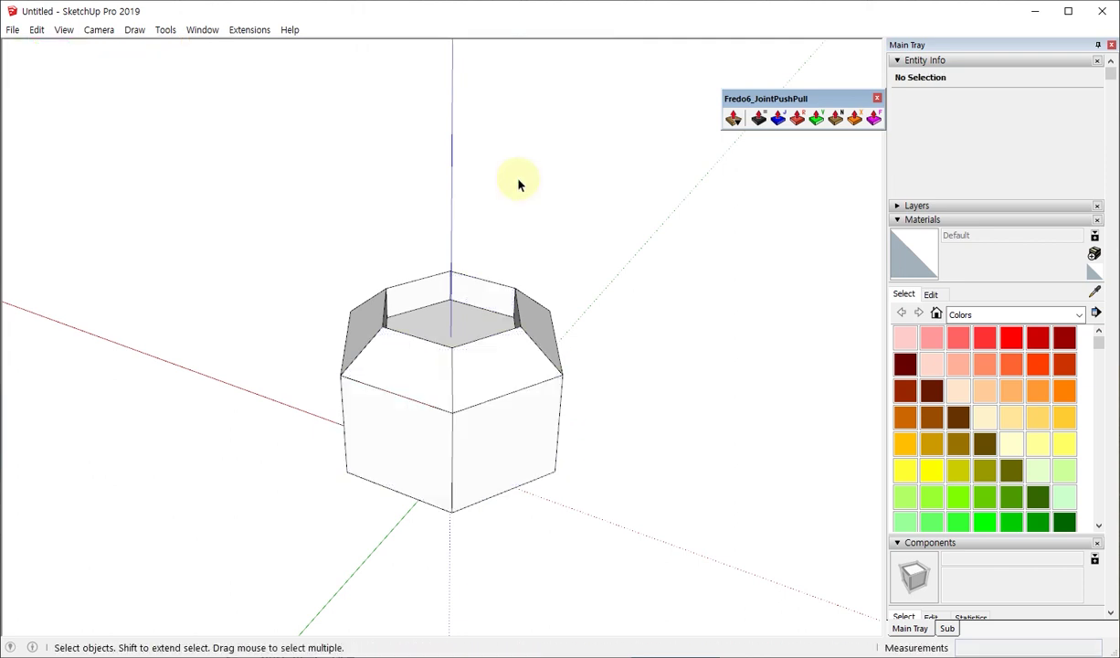